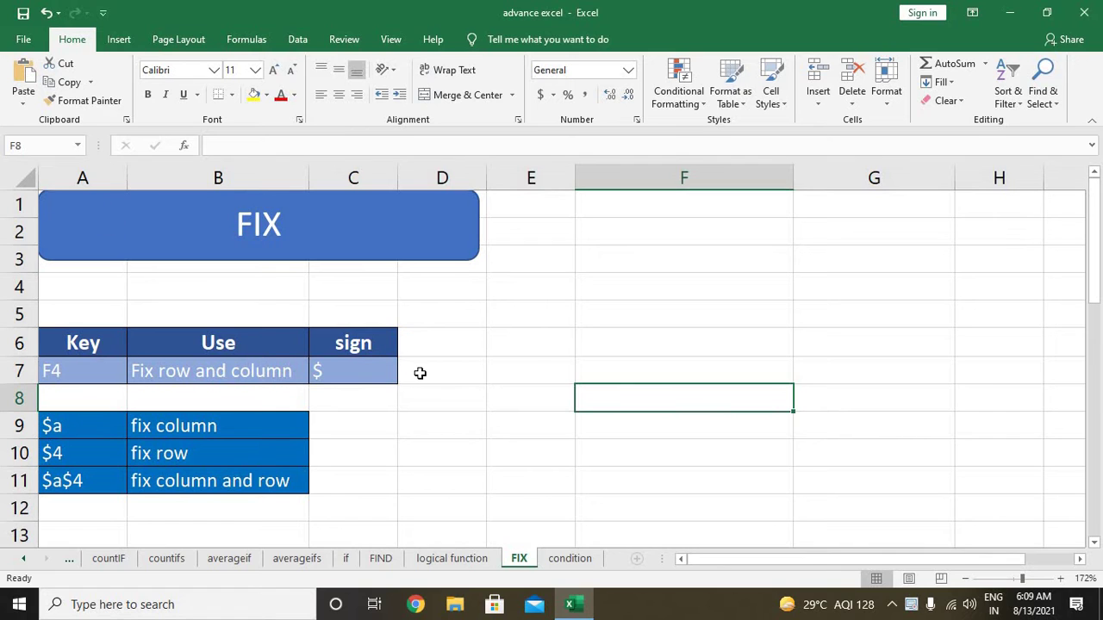
Enter the reference examples $e in E7 and $8 in E8.
left_click(534, 369)
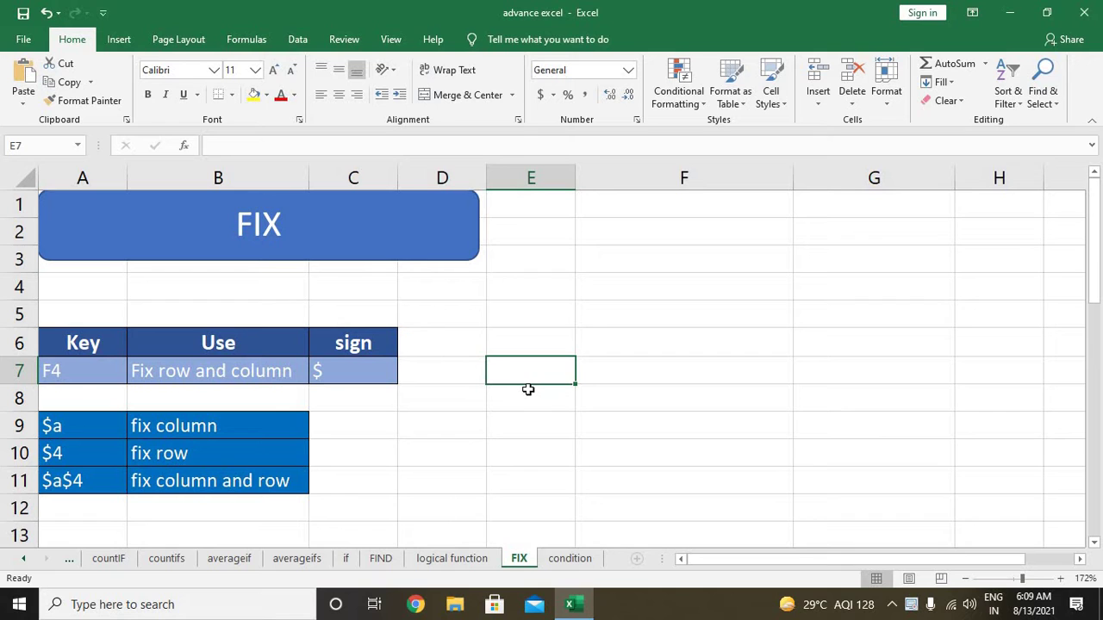
type("$e")
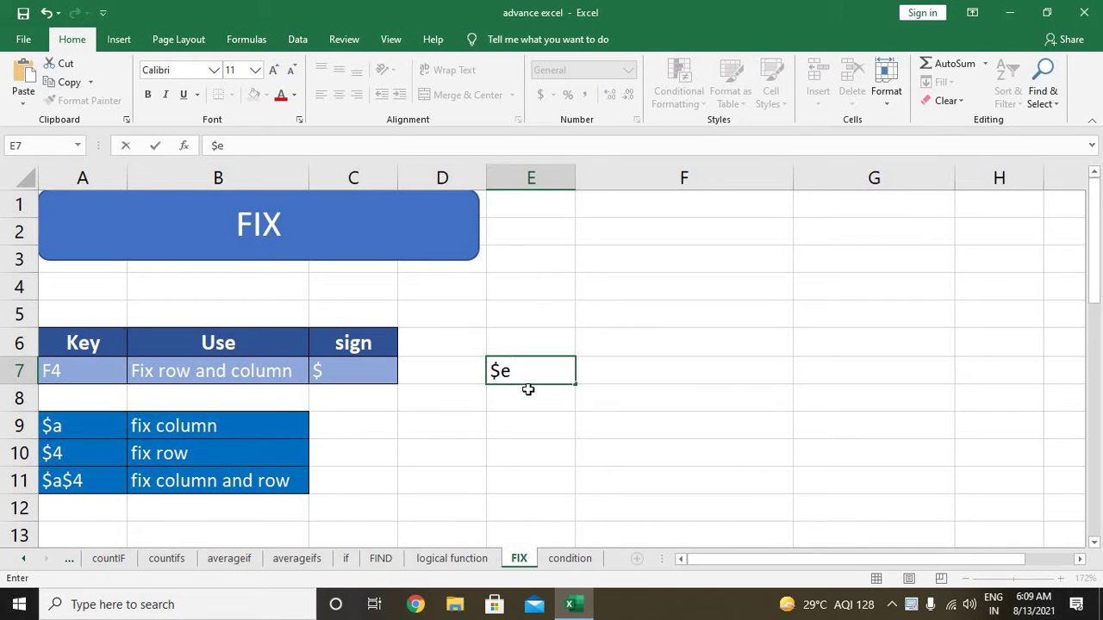
key("Return")
key("Up")
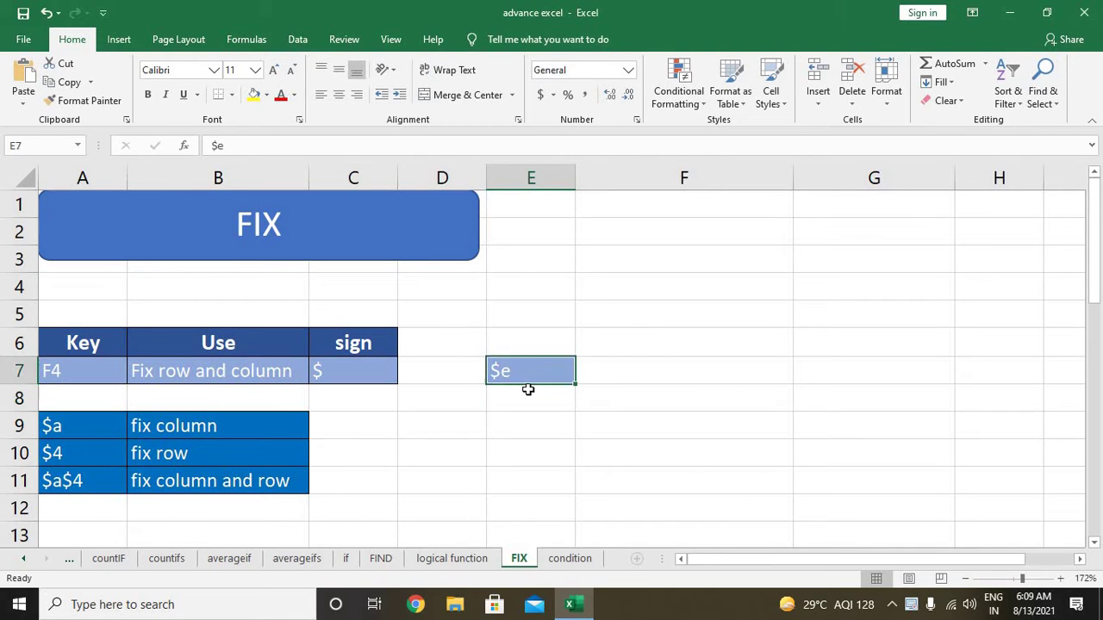
key("Down")
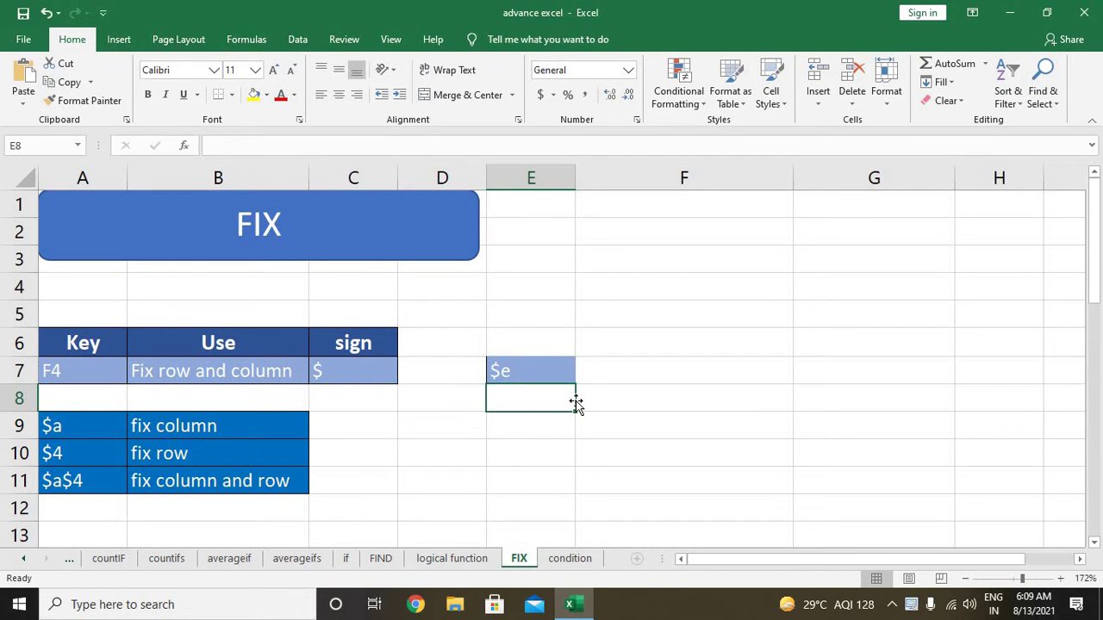
type("$")
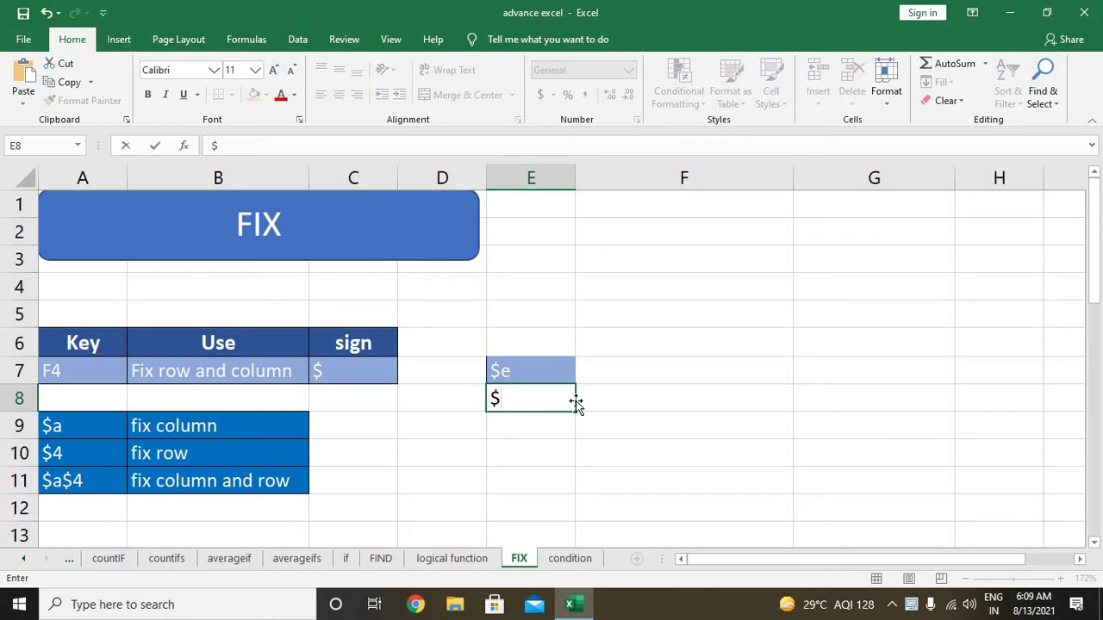
type("8")
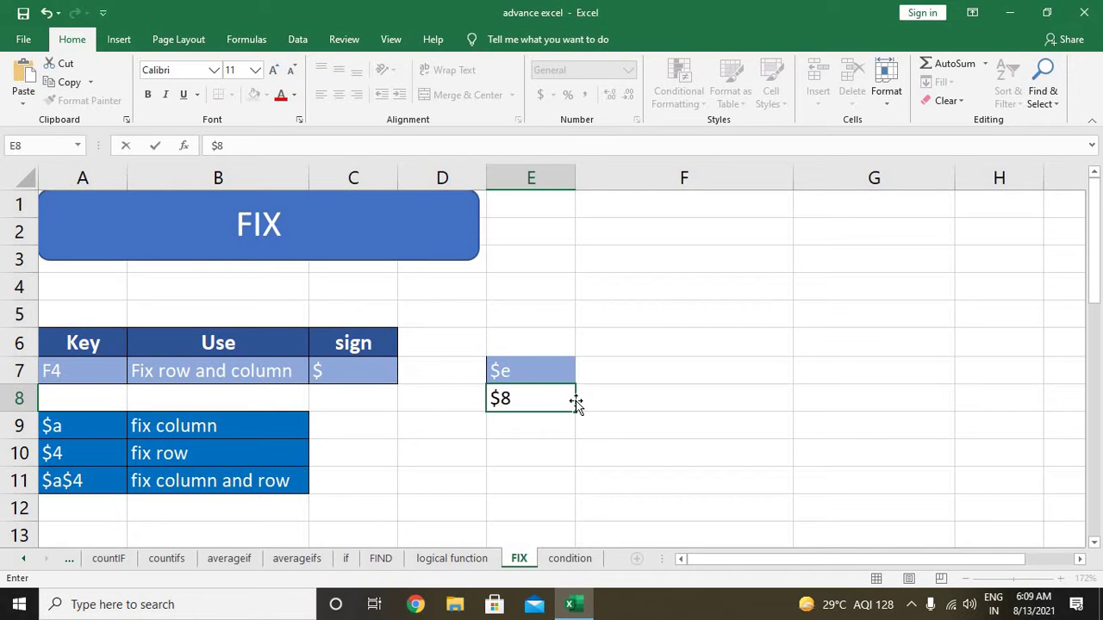
key("Return")
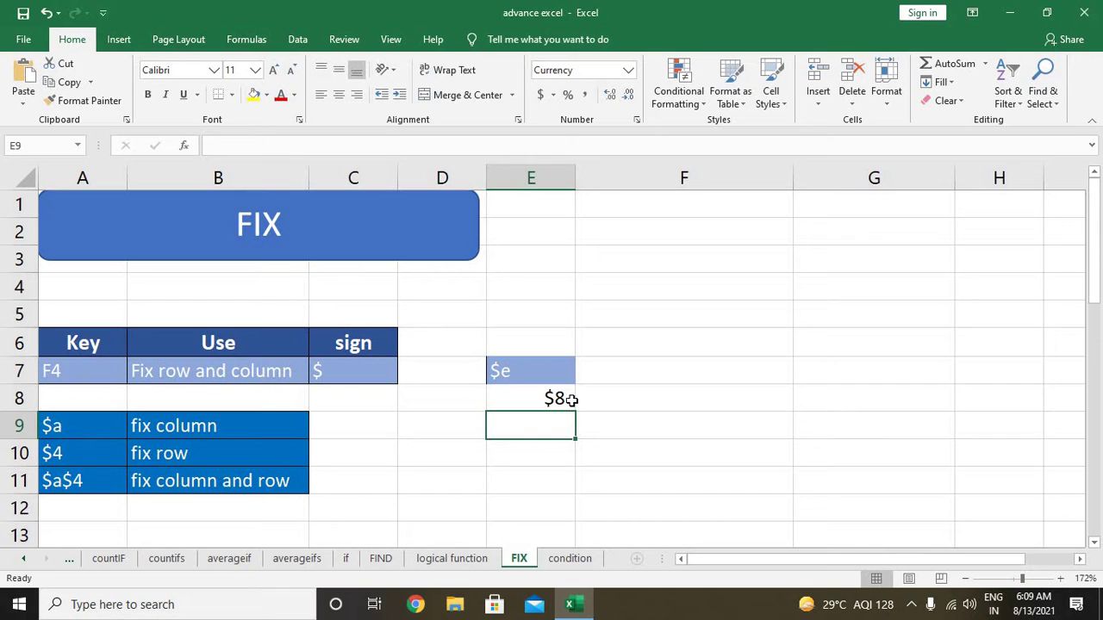
left_click(539, 400)
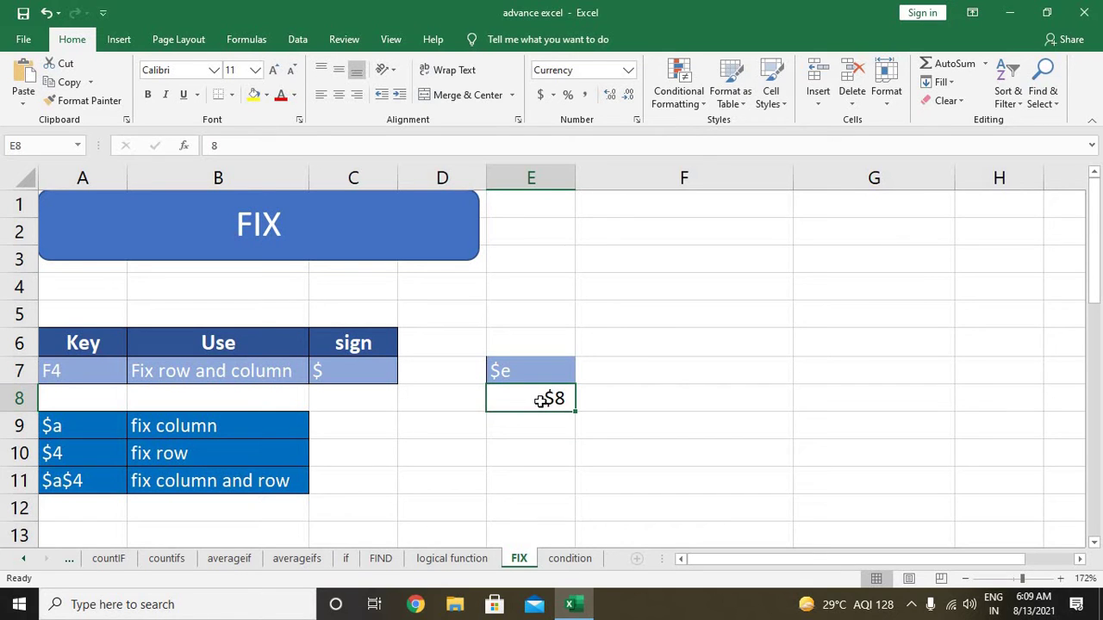
left_click(523, 370)
left_click(526, 390)
Enter $e$8 in E9 and e8 in E10, then select all four examples E7:E10.
left_click(541, 428)
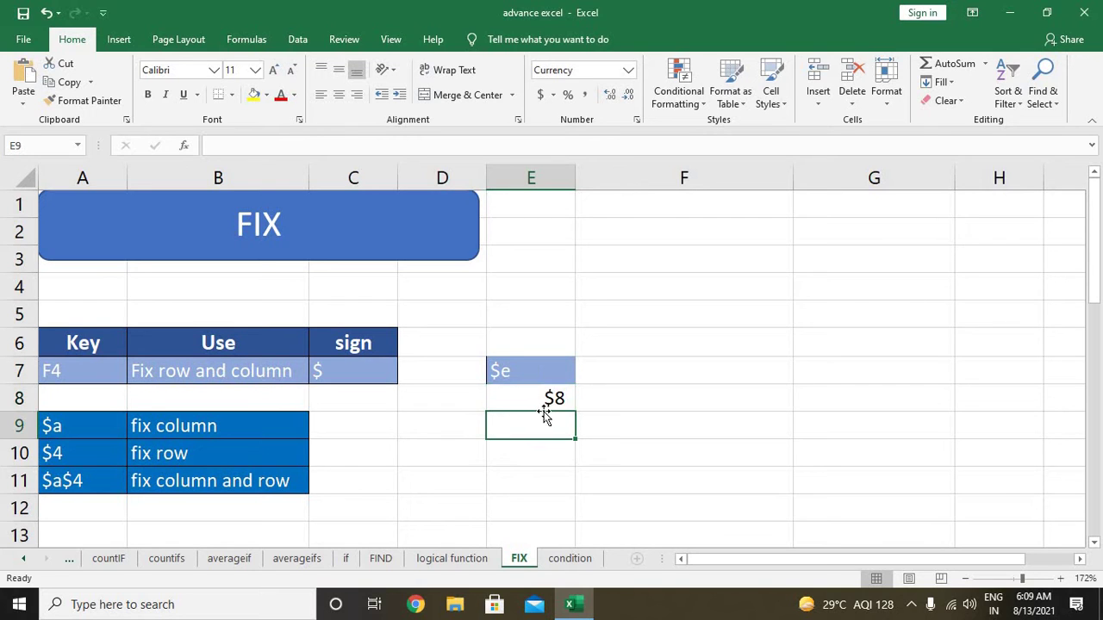
type("$")
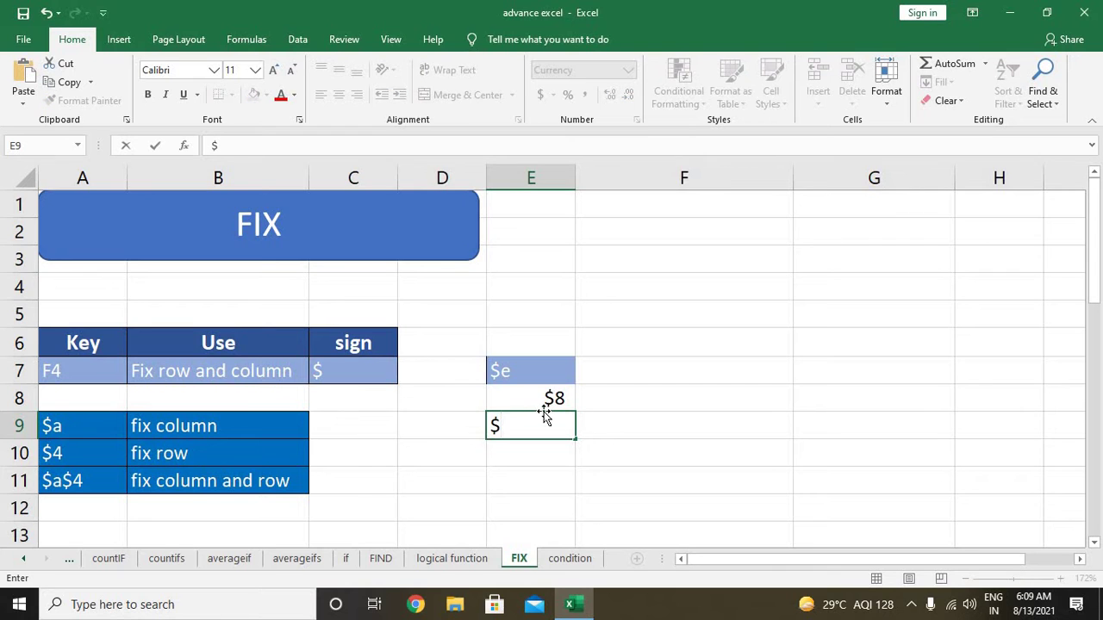
type("e$8")
key("Return")
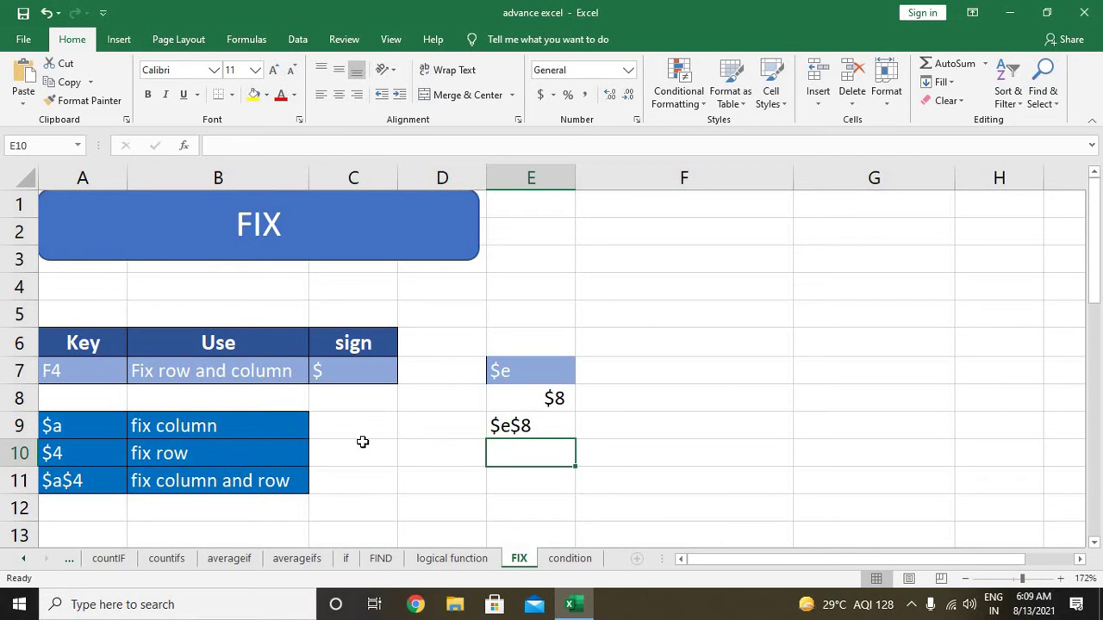
left_click(543, 371)
left_click_drag(542, 416, 537, 423)
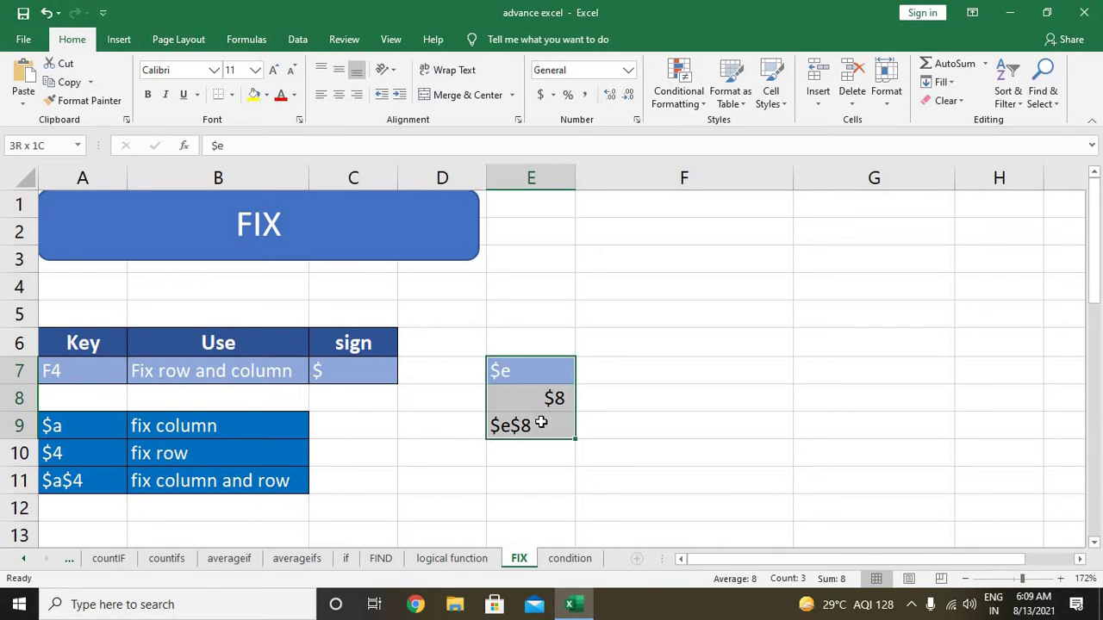
left_click(526, 454)
type("e8")
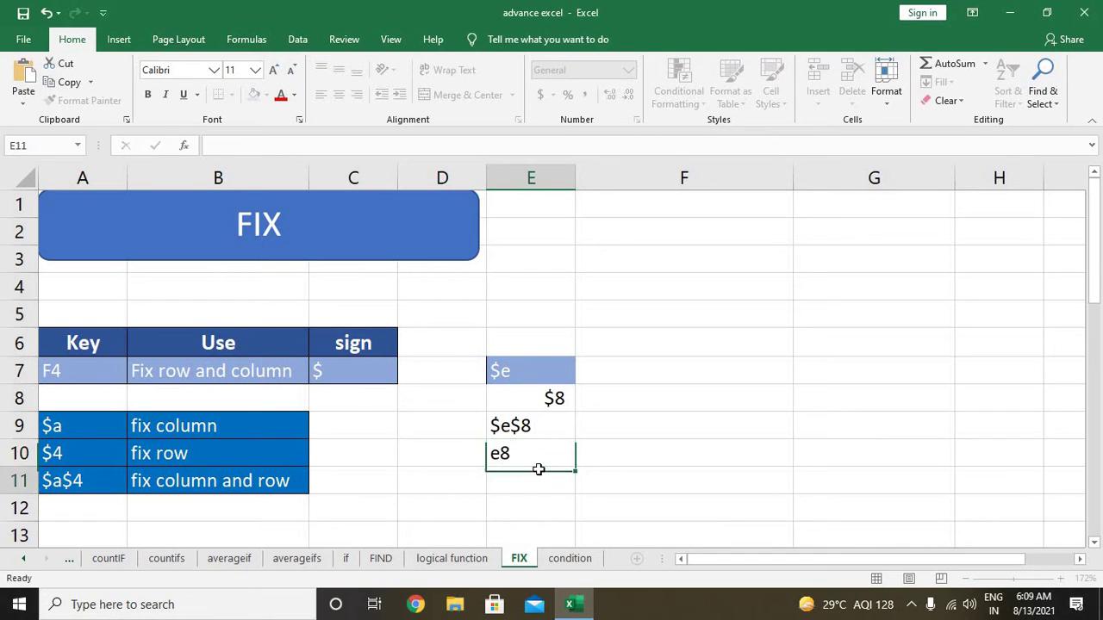
key("Return")
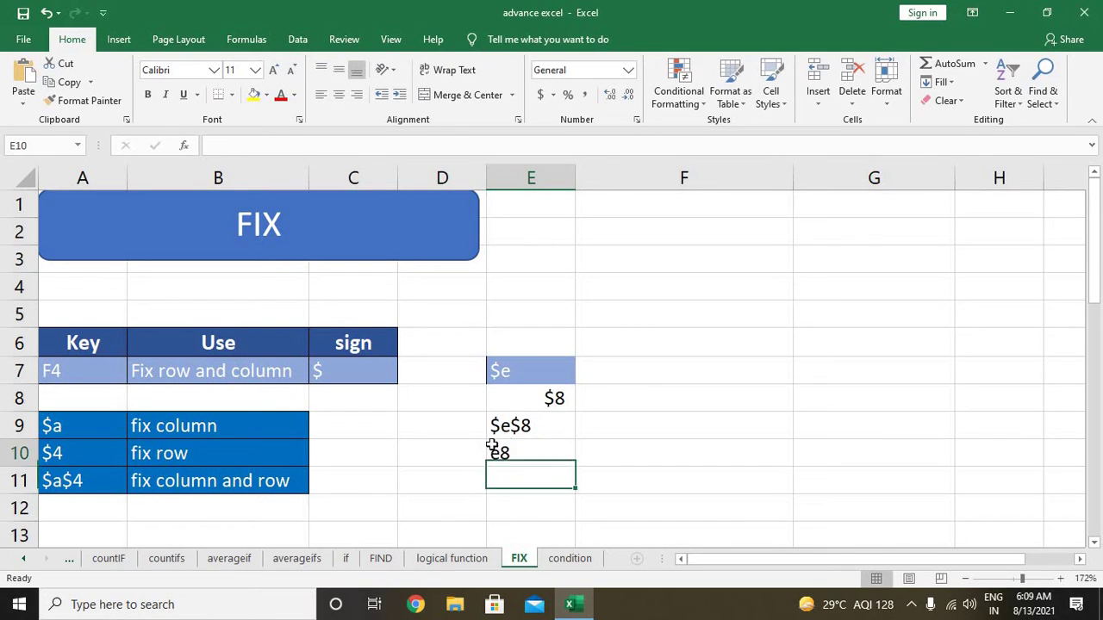
left_click(525, 451)
left_click(503, 371)
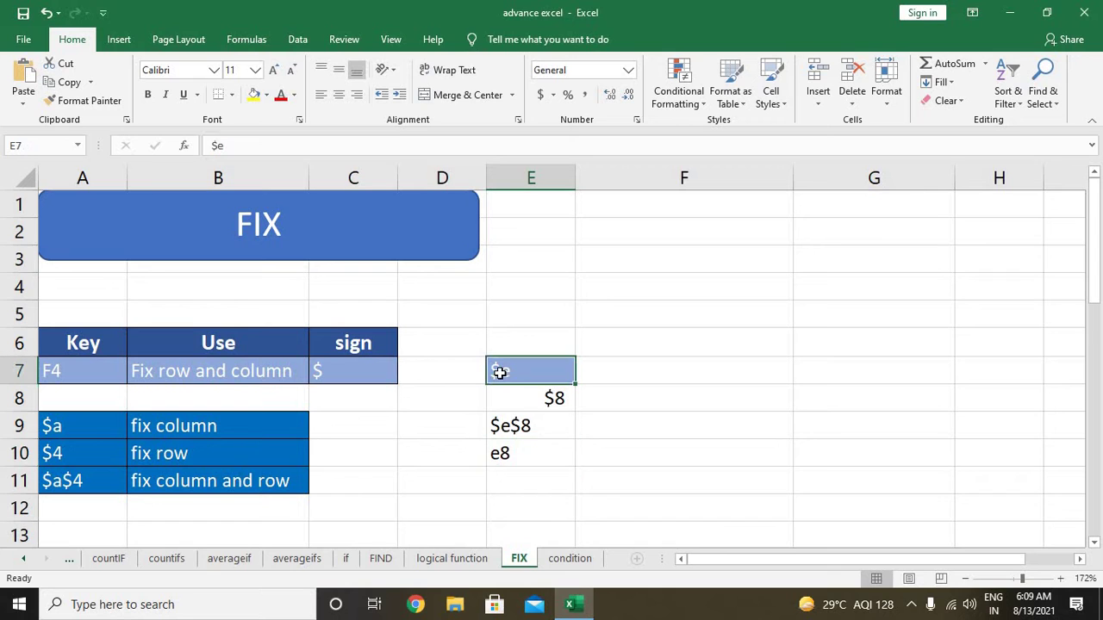
left_click(556, 399)
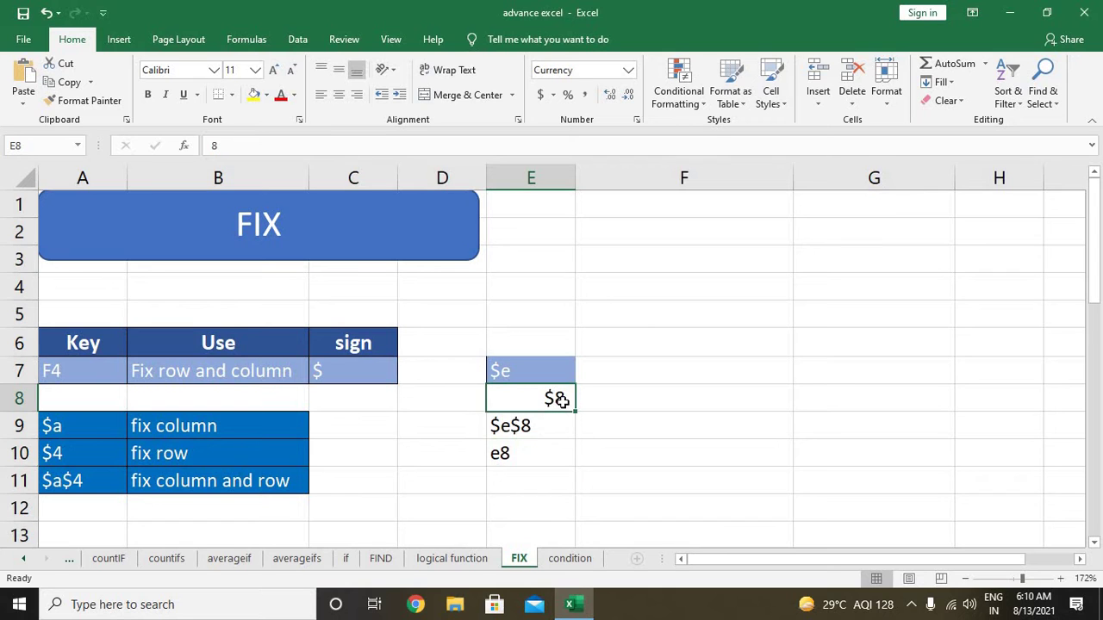
left_click(498, 431)
left_click(510, 454)
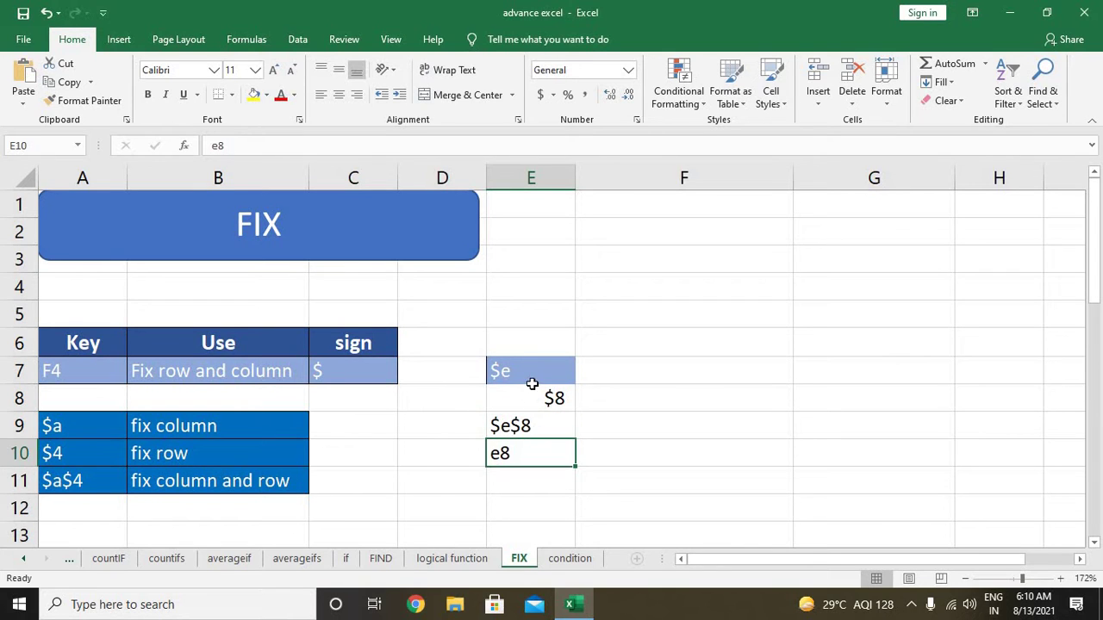
left_click_drag(533, 371, 530, 463)
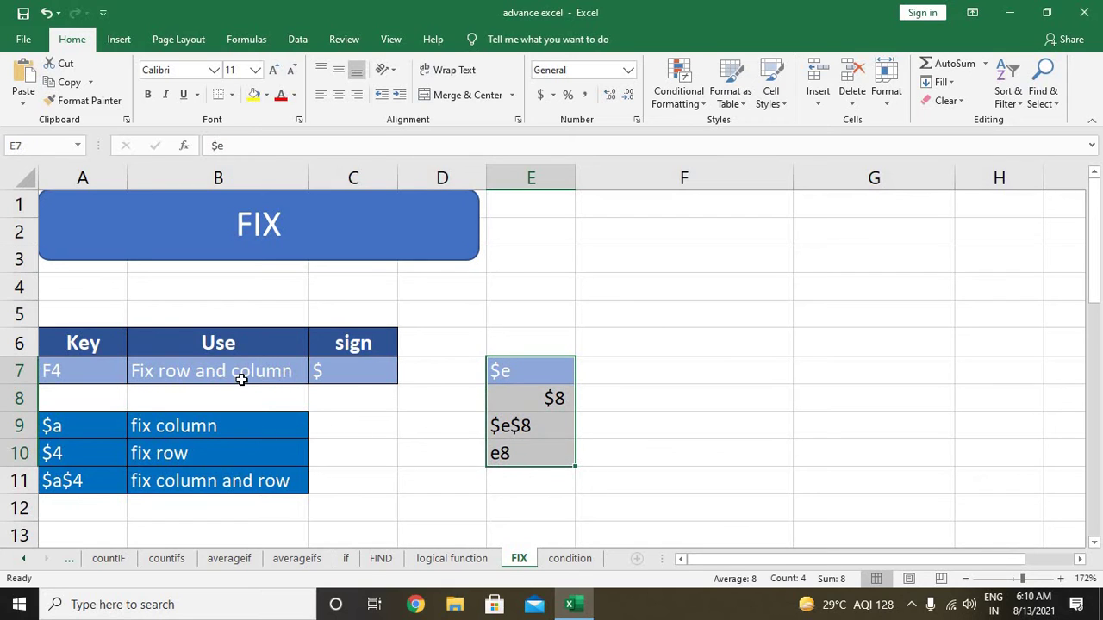
Give E7:E10 yellow fill, red font, All Borders and left alignment.
left_click(254, 95)
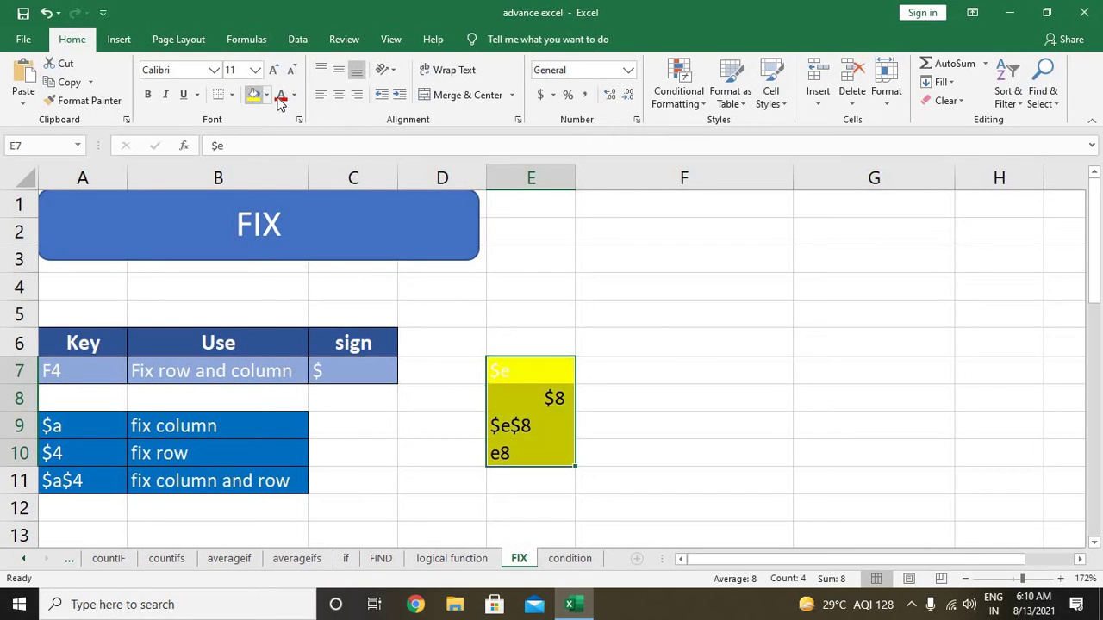
left_click(278, 96)
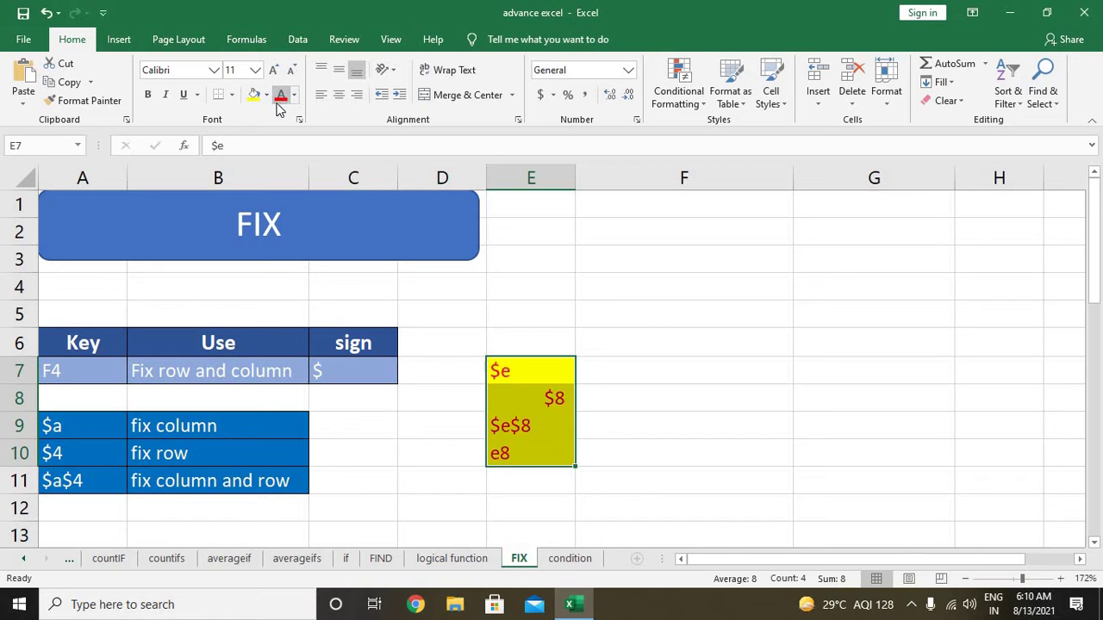
left_click(231, 95)
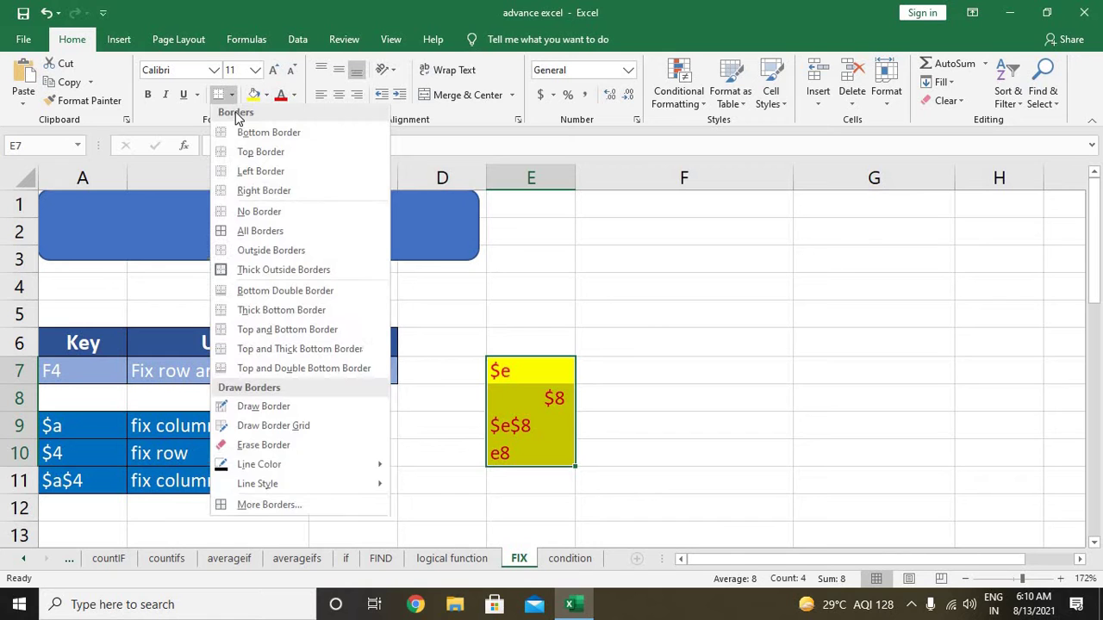
left_click(261, 233)
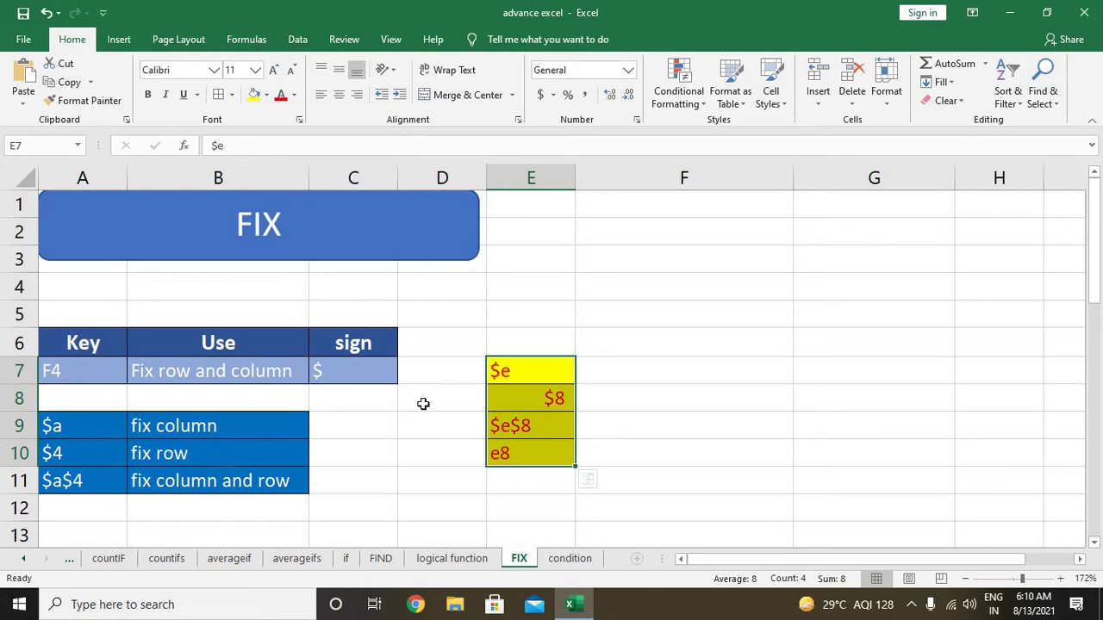
left_click(319, 95)
left_click(467, 401)
scroll(466, 402, "down", 2)
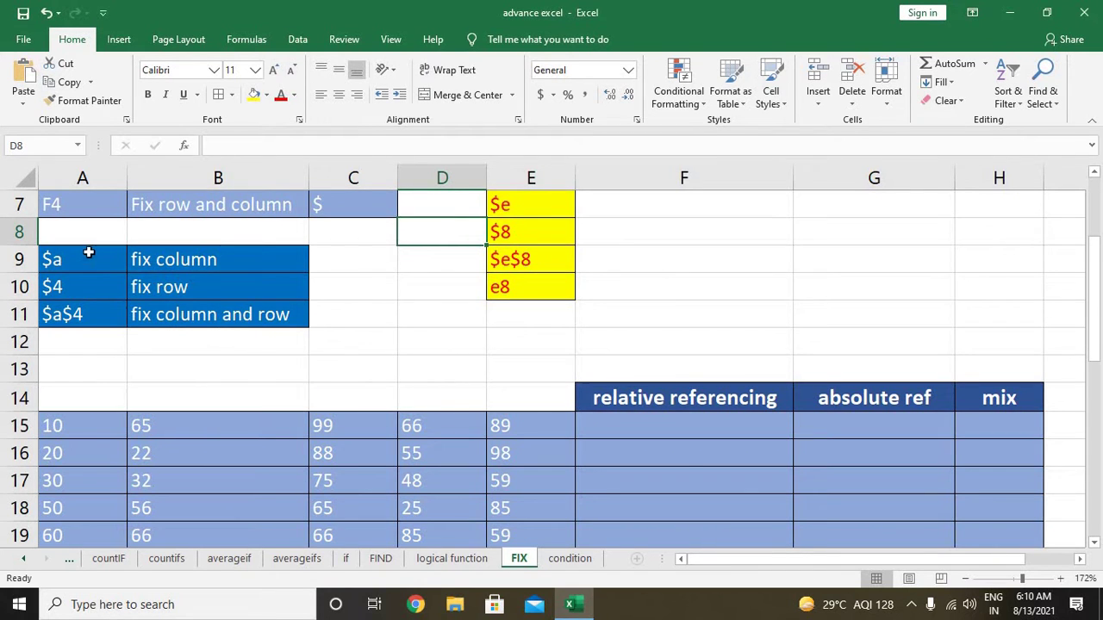
scroll(86, 250, "up", 1)
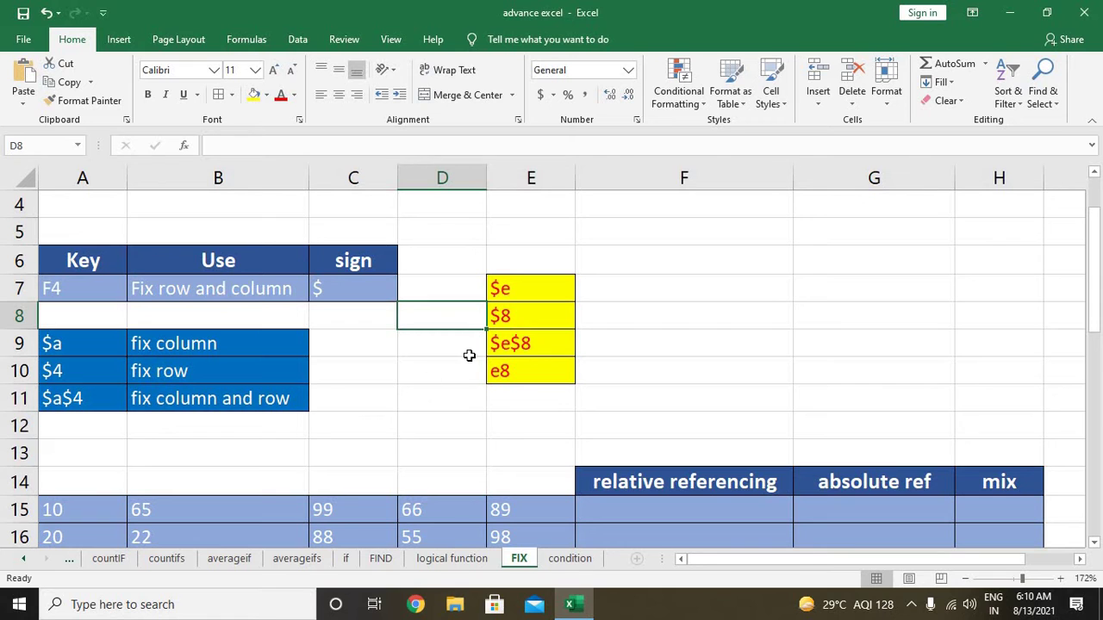
Put 45 in F2, enter =F2 in F4, move it to F6 and fill down to F11.
scroll(690, 274, "up", 1)
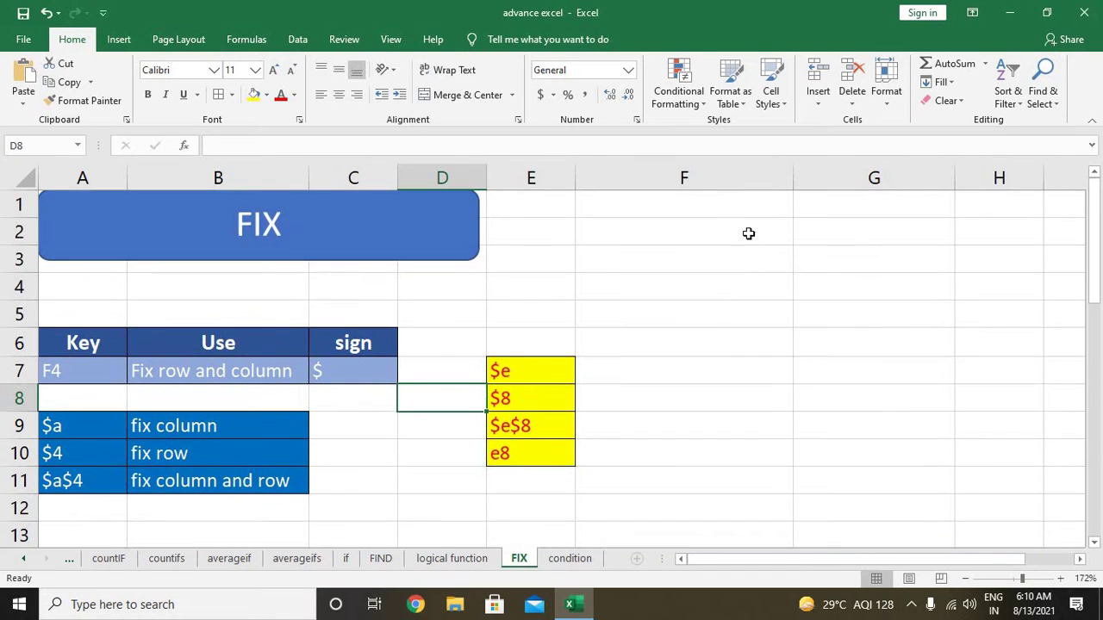
left_click(749, 233)
type("45")
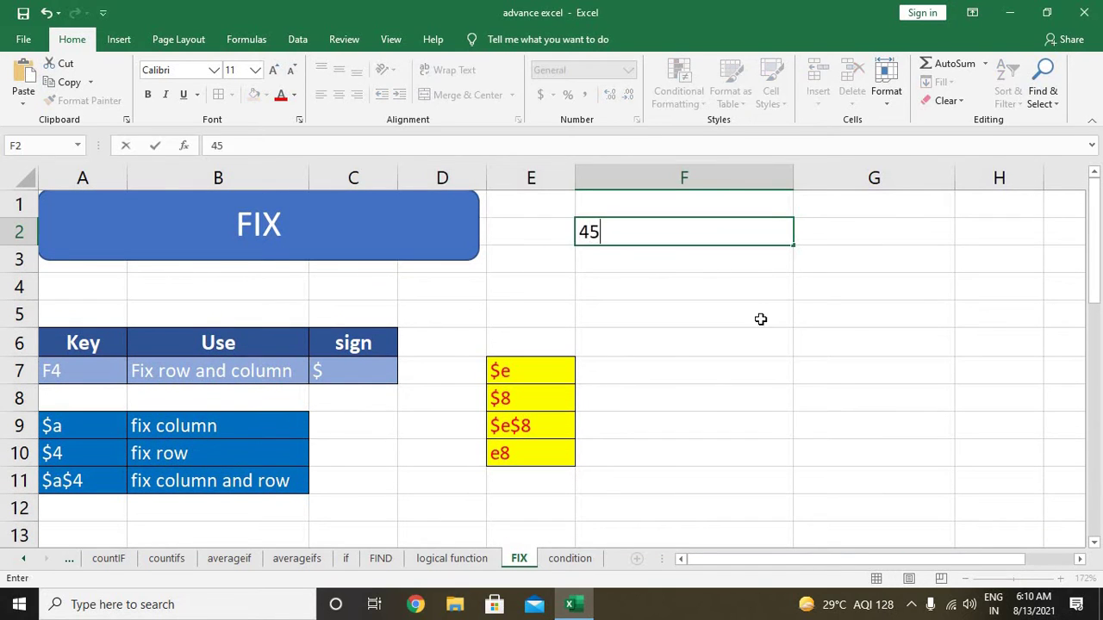
key("Down")
key("Down")
key("Down")
left_click(763, 294)
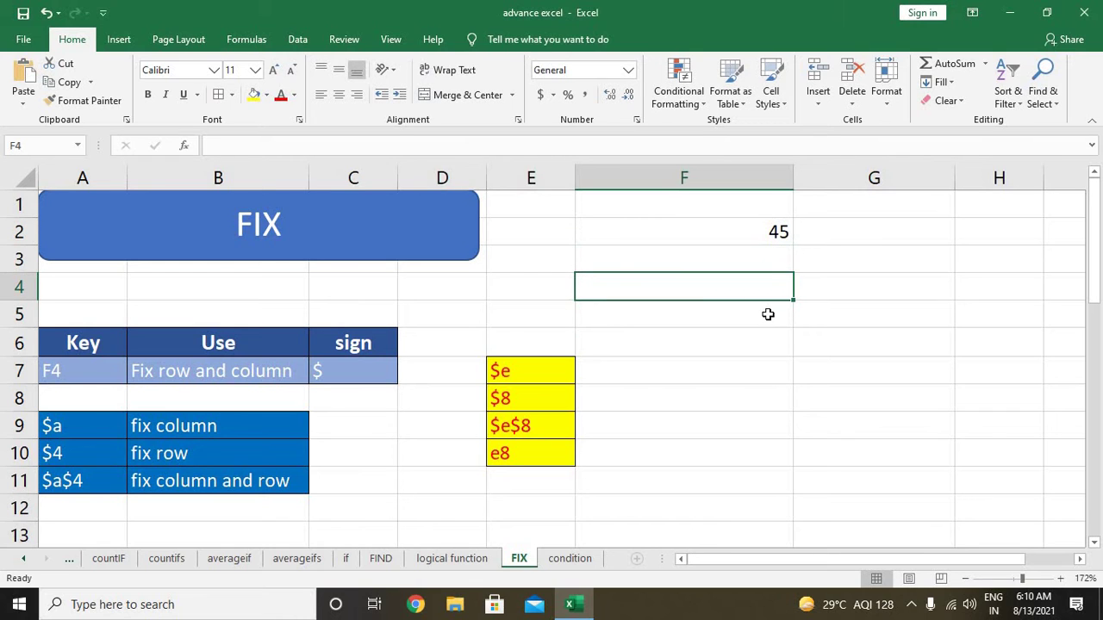
type("=")
left_click(754, 229)
key("Return")
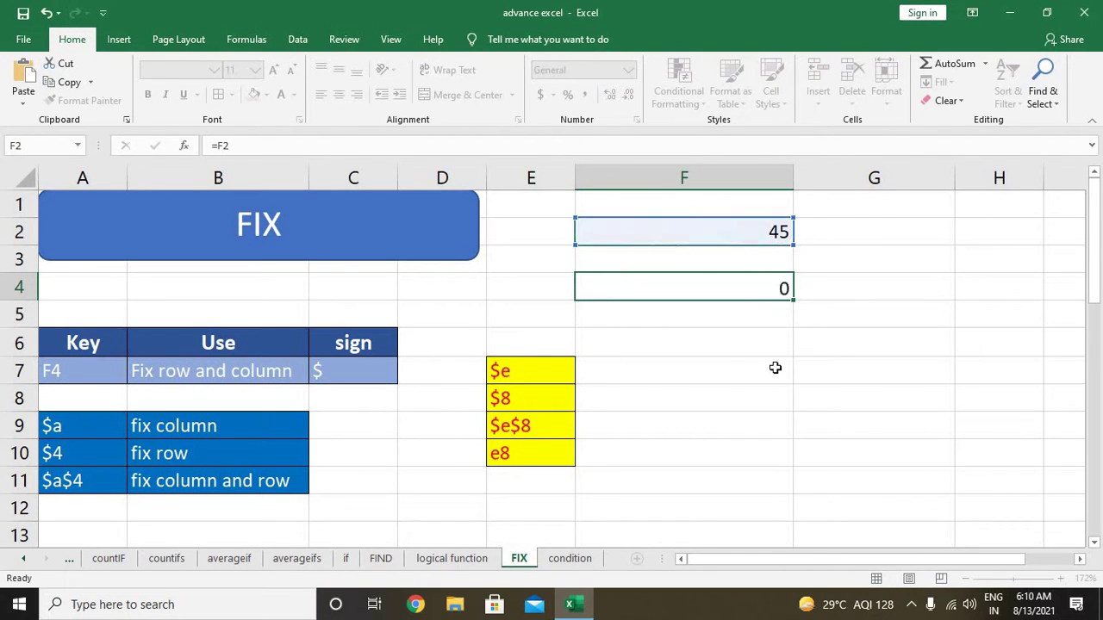
left_click(772, 294)
left_click_drag(778, 299, 781, 366)
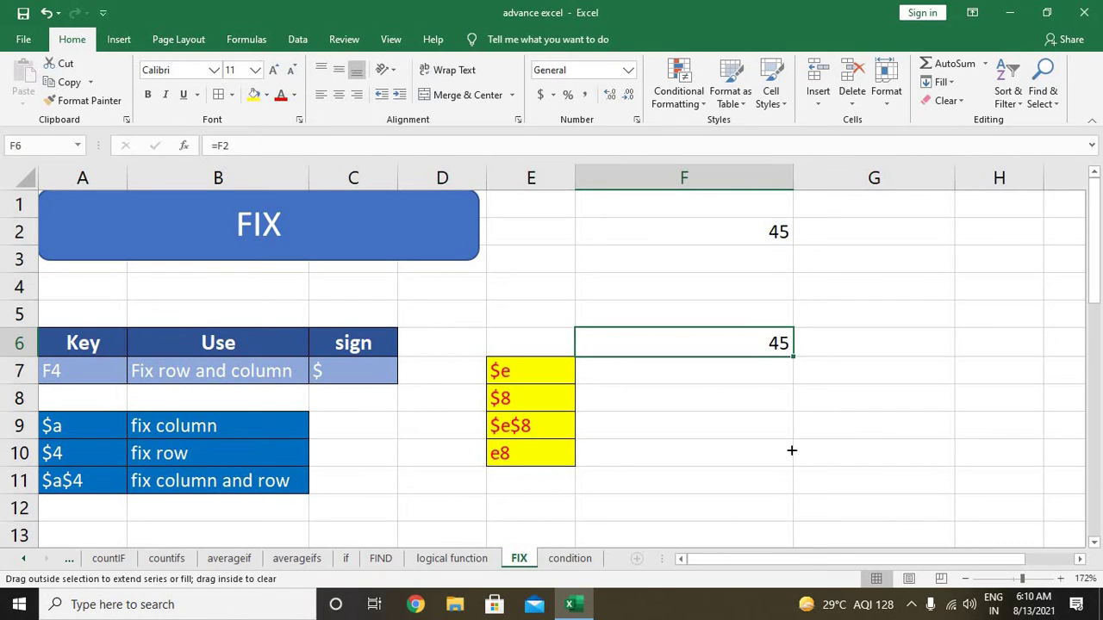
left_click_drag(792, 357, 789, 485)
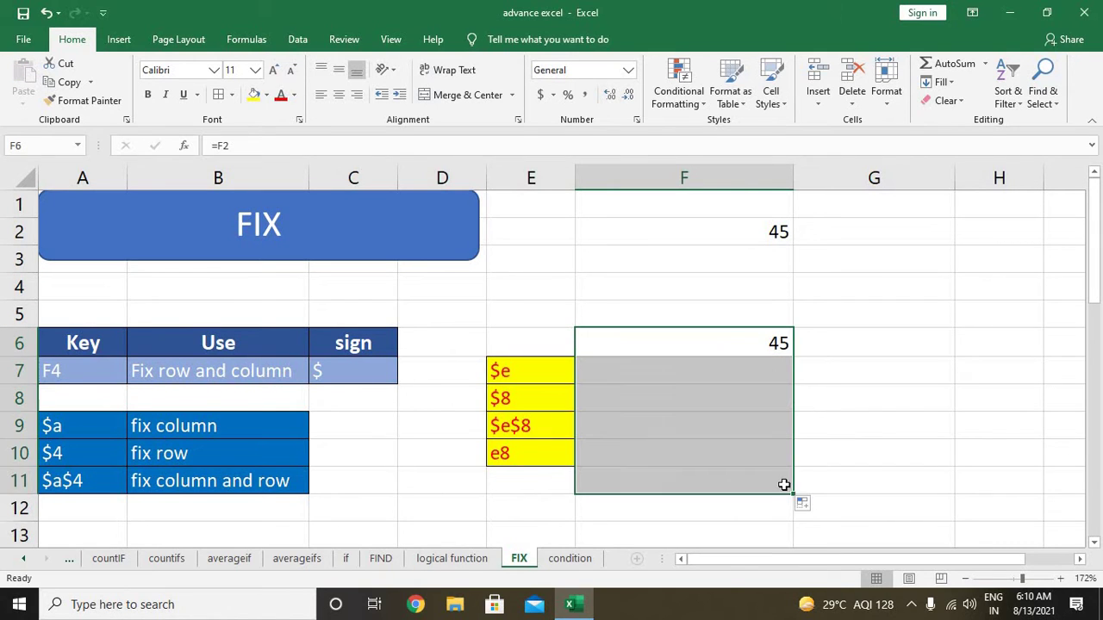
Inspect F6:F11 to see the relative references shift from =F2 to =F7.
double_click(769, 342)
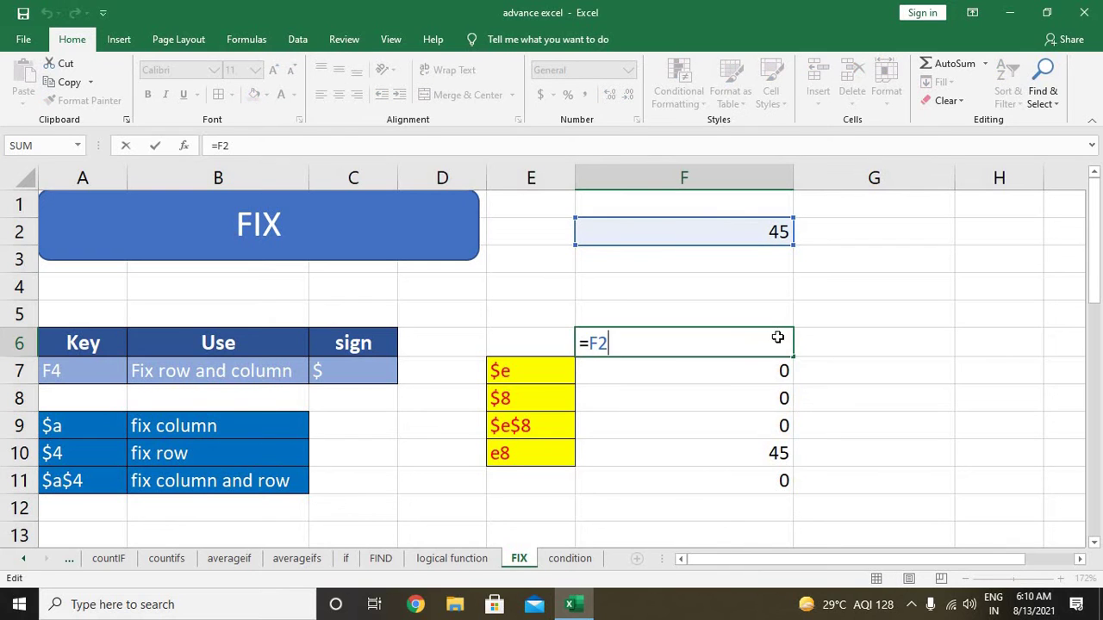
left_click(758, 365)
double_click(759, 365)
left_click(771, 393)
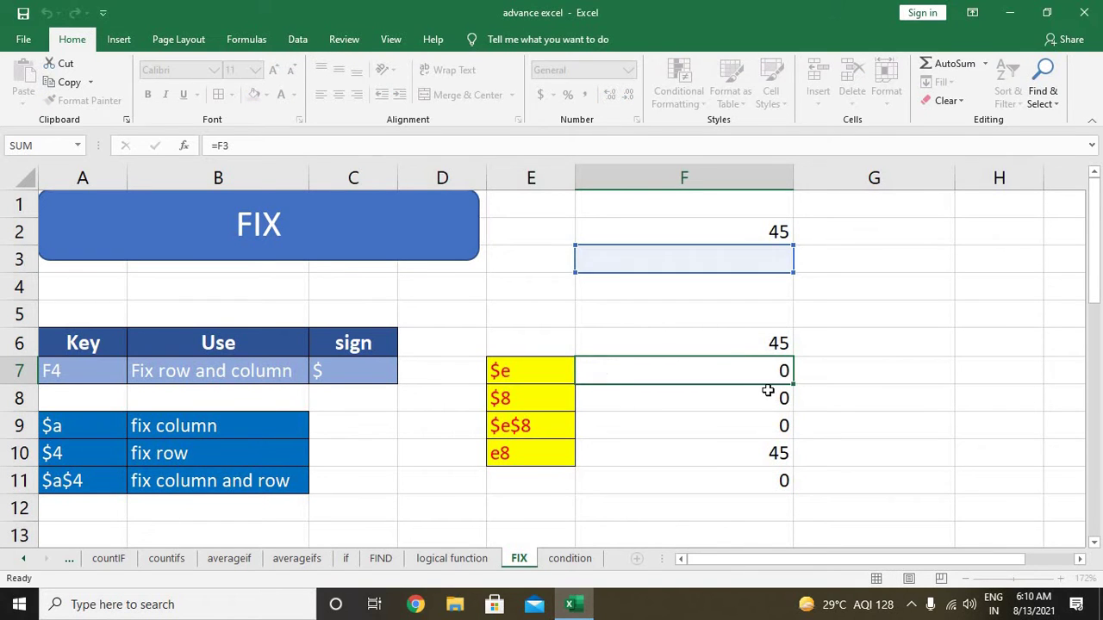
double_click(771, 392)
left_click(781, 428)
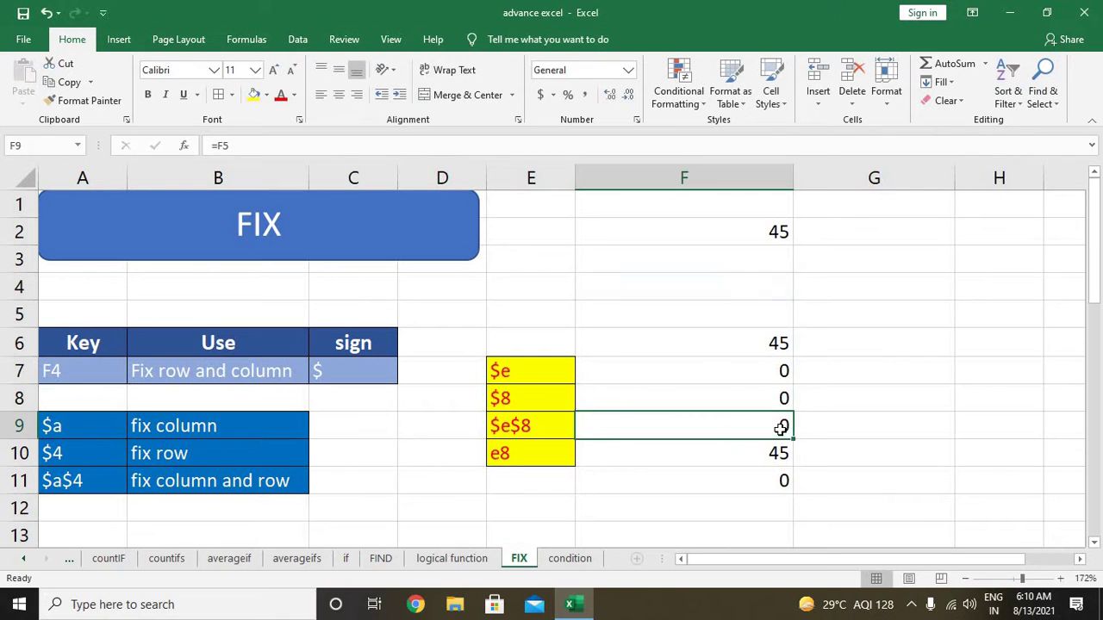
double_click(780, 428)
left_click(772, 451)
double_click(772, 452)
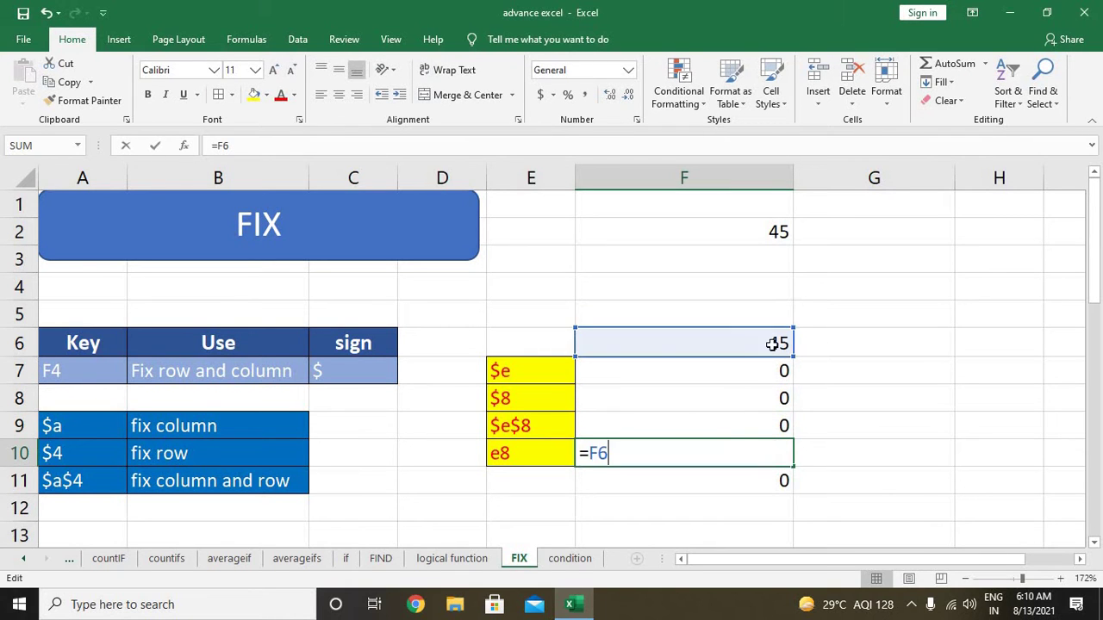
key("Return")
double_click(759, 483)
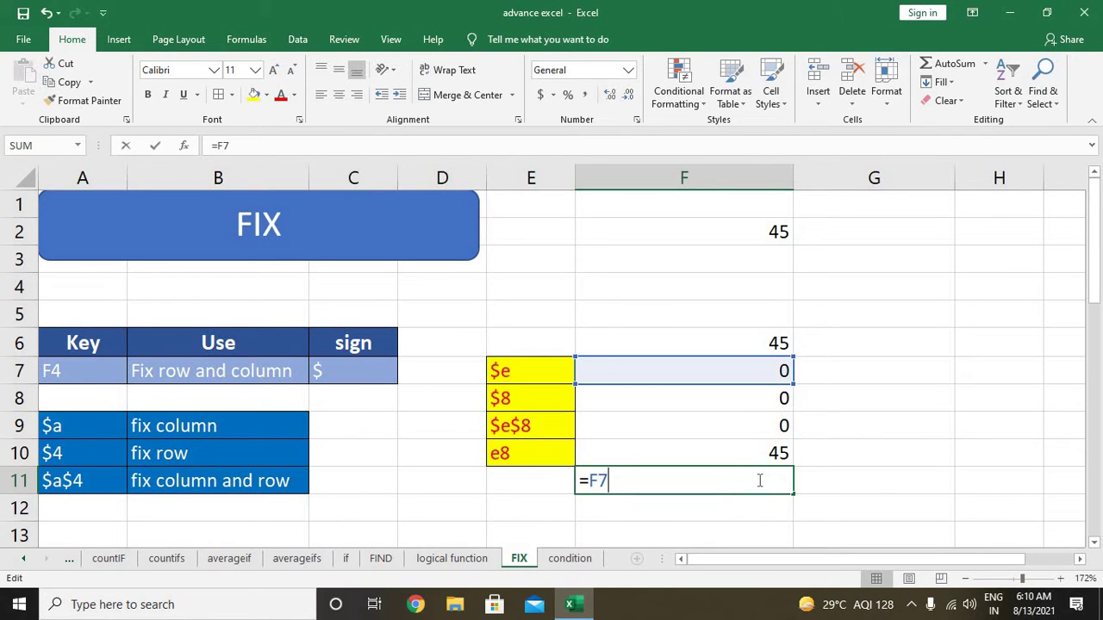
key("Return")
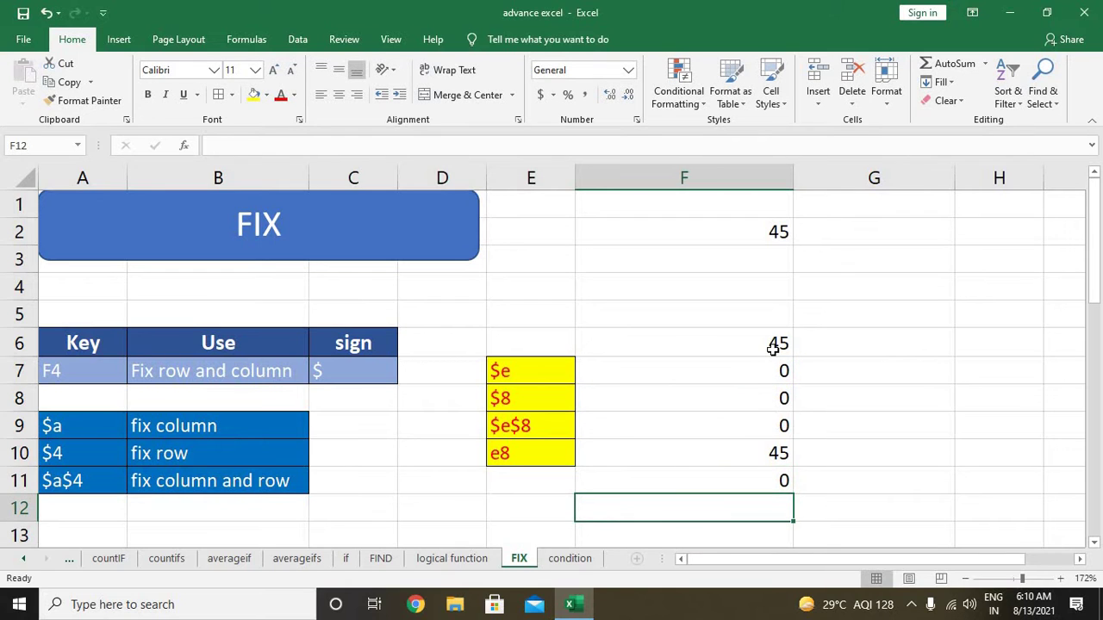
left_click(773, 347)
Change F6 to the absolute =$F$2 and copy it down to F11 with Ctrl+D.
double_click(775, 345)
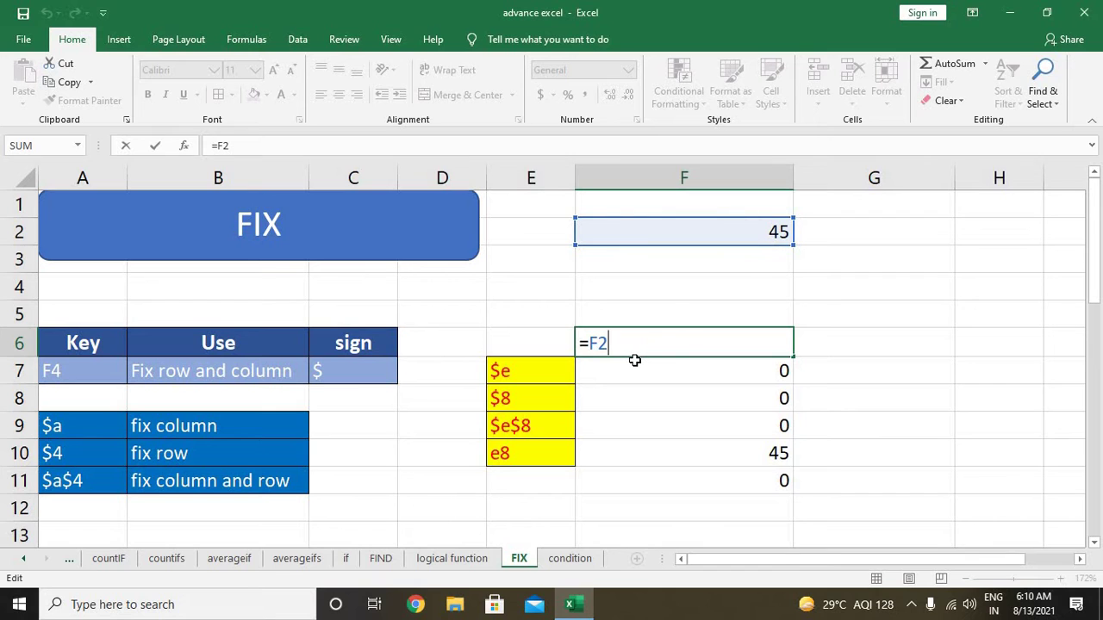
key("F4")
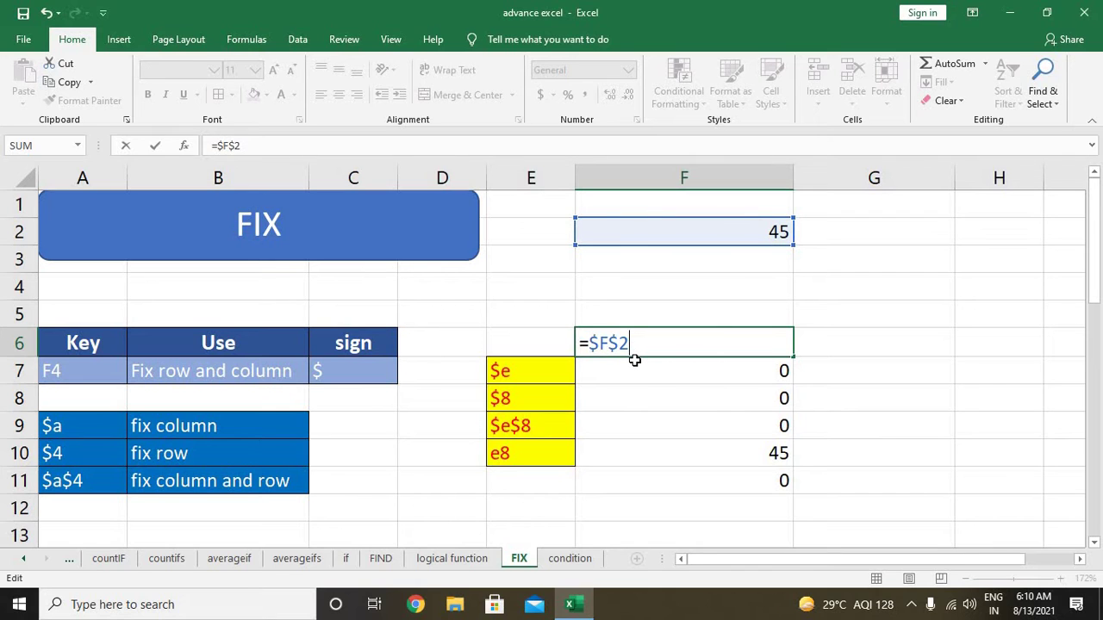
key("Return")
left_click_drag(658, 344, 664, 481)
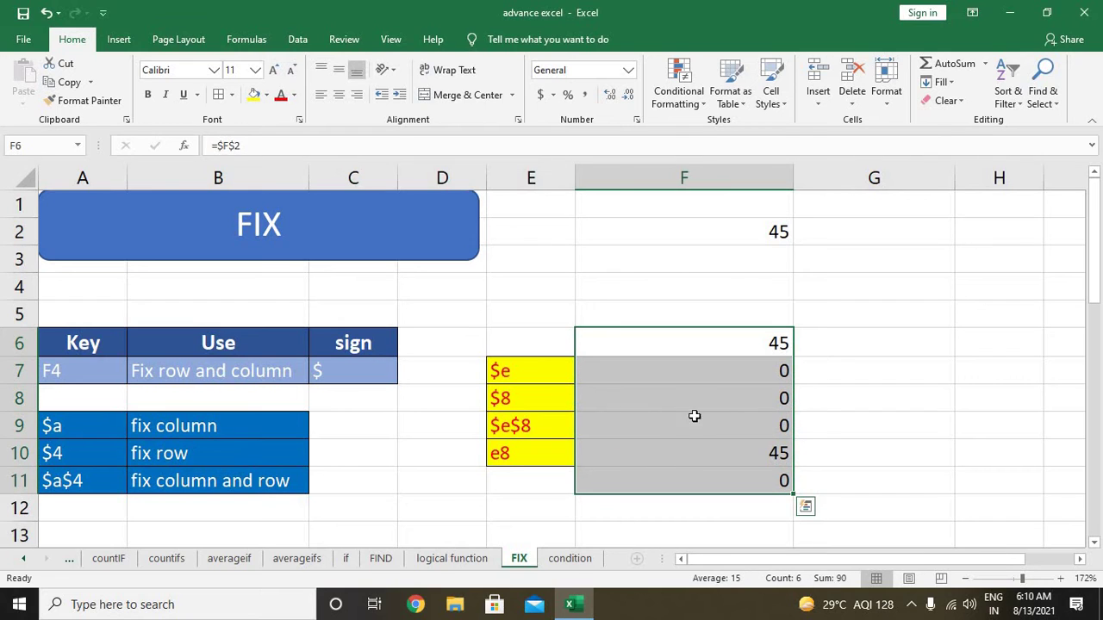
key("ctrl+d")
Inspect F6:F11 to confirm every copy still refers to =$F$2.
double_click(716, 343)
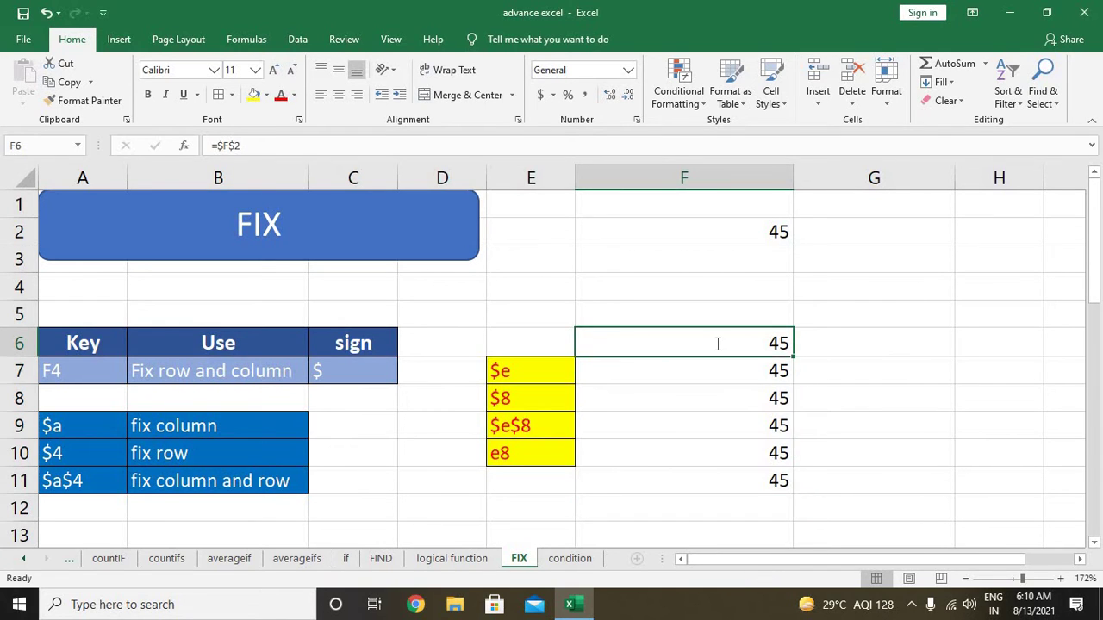
left_click(715, 374)
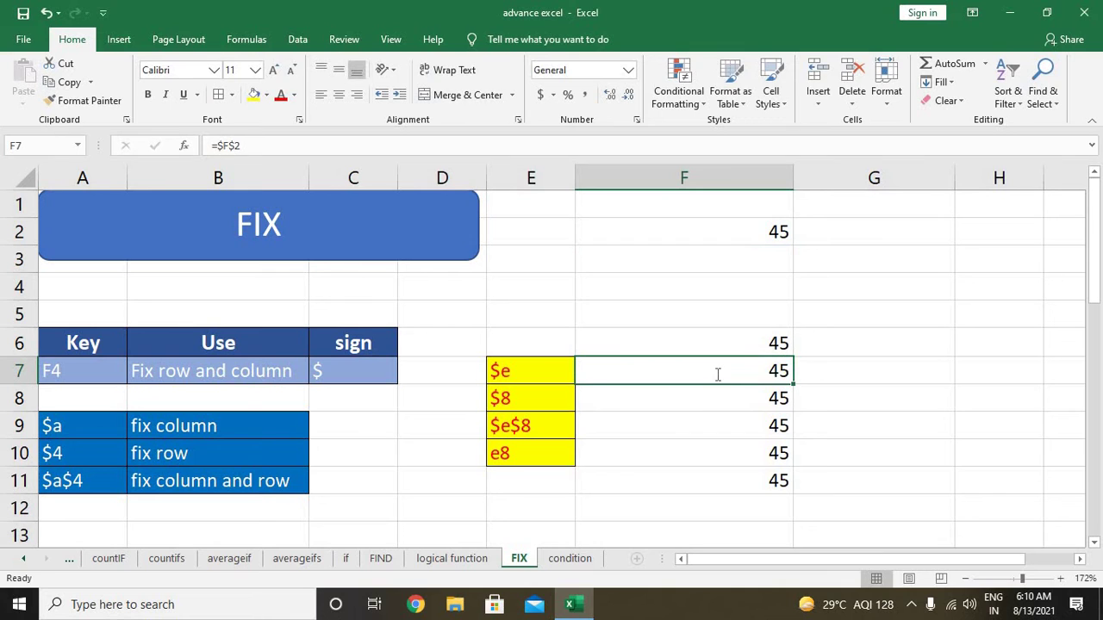
double_click(716, 374)
key("Return")
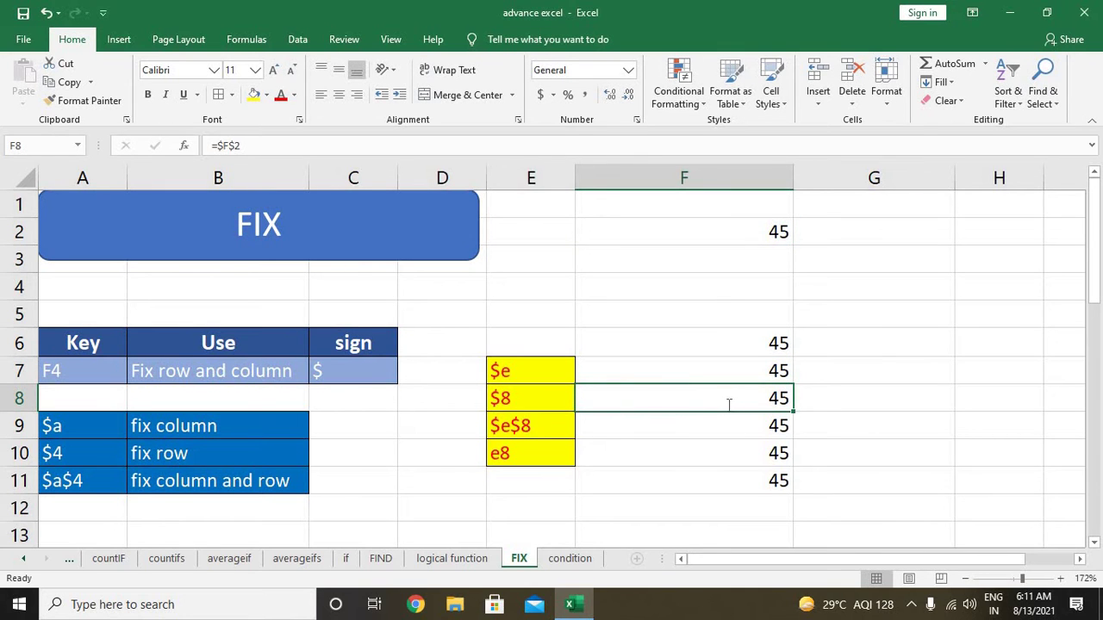
double_click(728, 404)
key("Return")
double_click(732, 420)
key("Return")
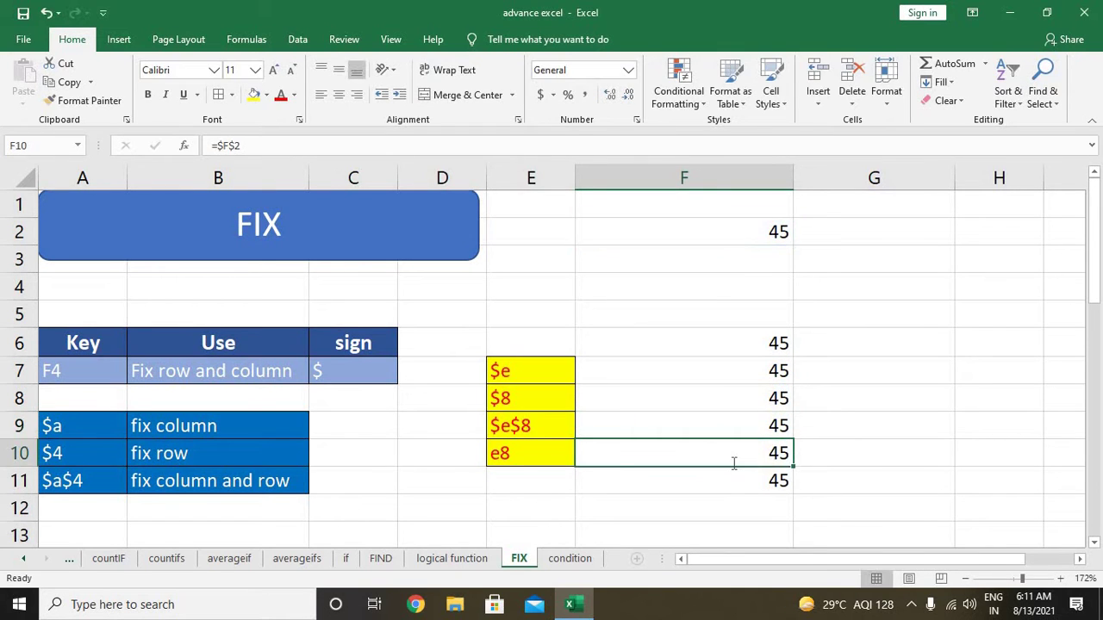
double_click(733, 463)
key("Return")
double_click(733, 478)
key("Return")
Select F6:F11 and clear its contents.
left_click(744, 345)
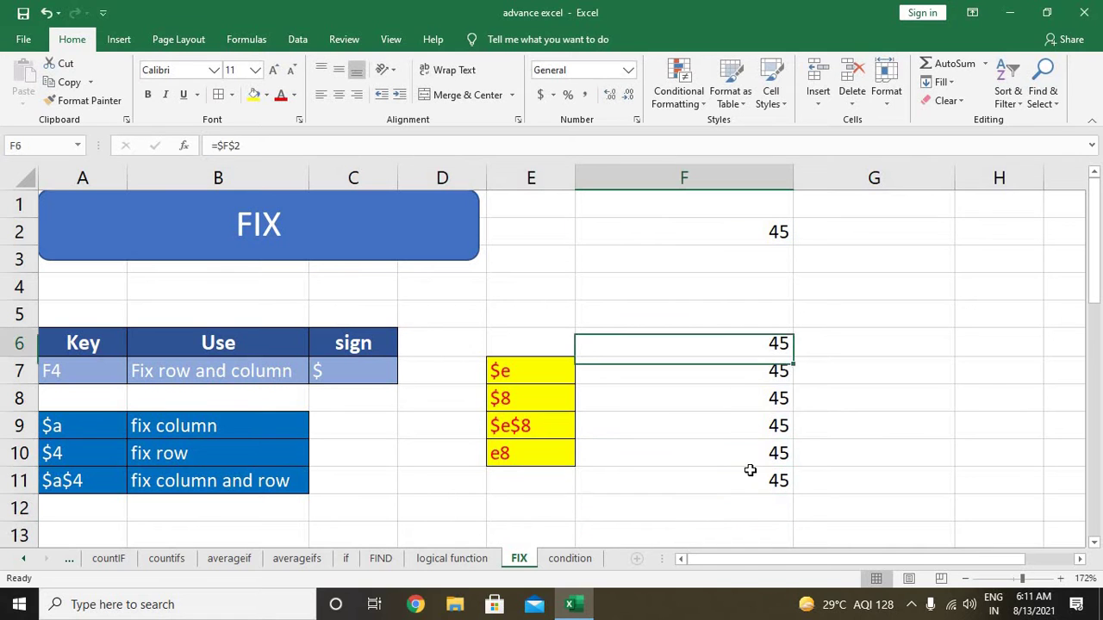
left_click(750, 483, "shift")
key("Delete")
scroll(748, 443, "down", 2)
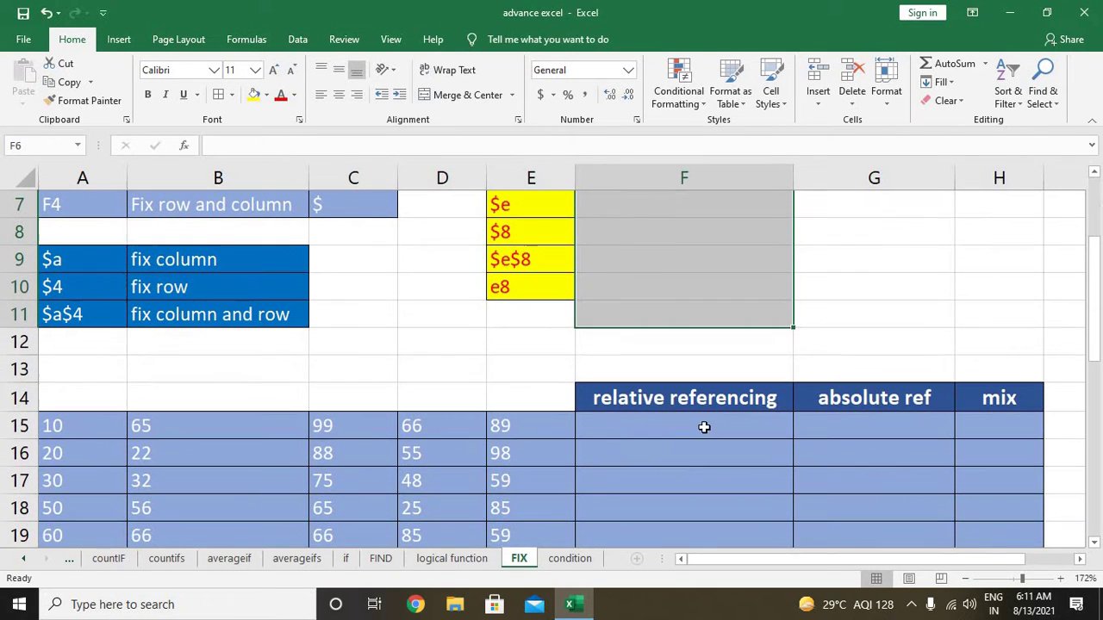
Enter =SUM(A15:E15) in F15 and copy it down to F20 with Ctrl+D.
left_click(703, 427)
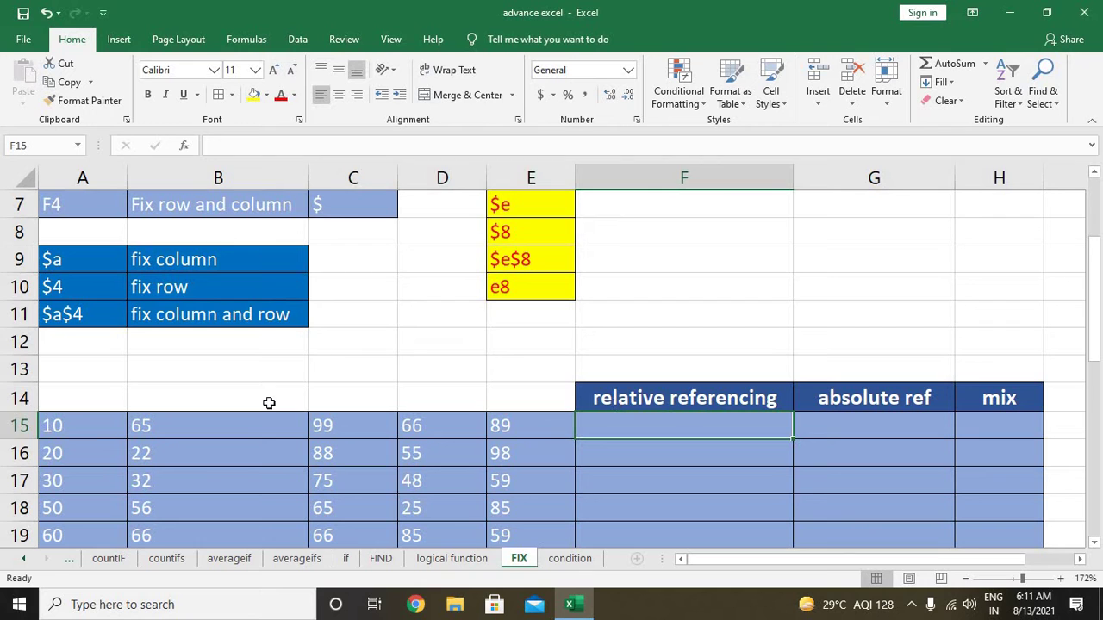
type("=")
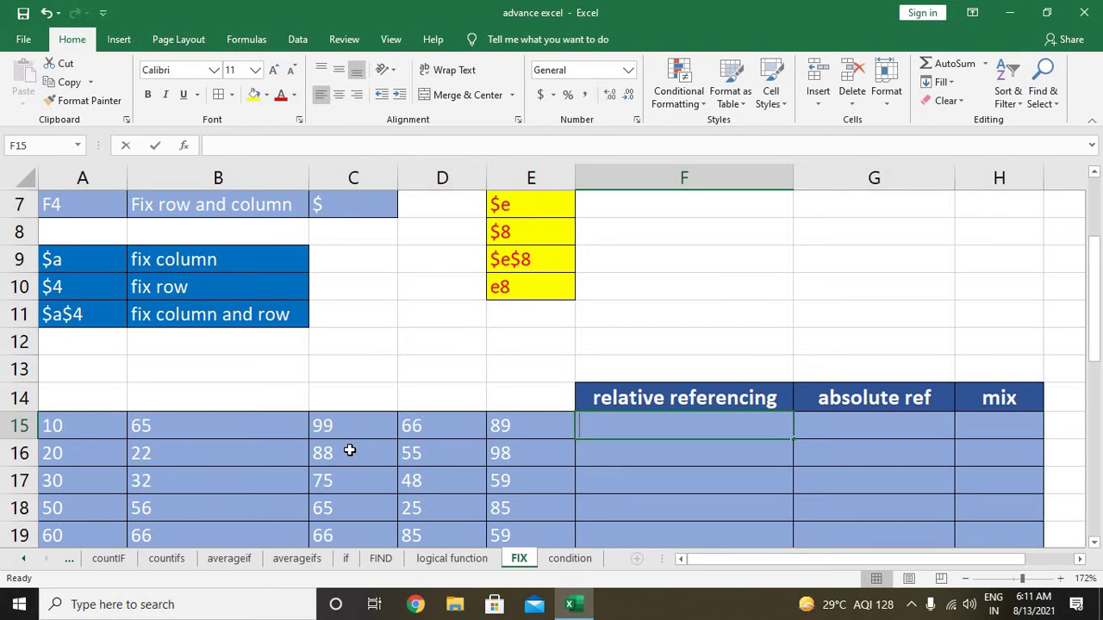
type("sum")
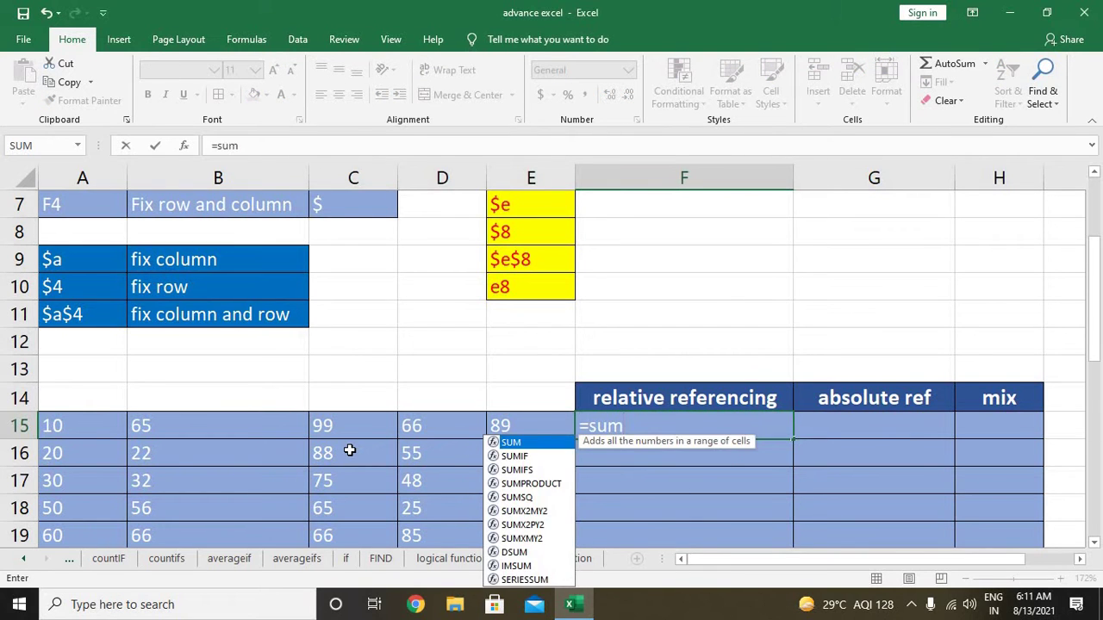
type("(")
key("Left")
key("ctrl+Left")
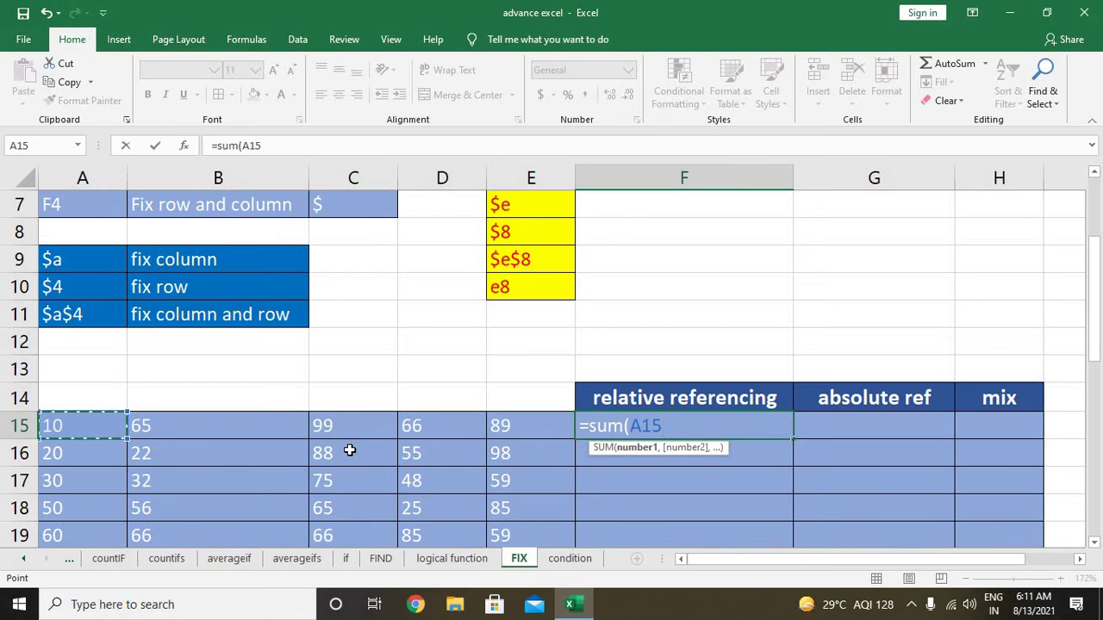
key("shift+Right")
key("shift+Right")
key("shift+Right")
key("shift+Right")
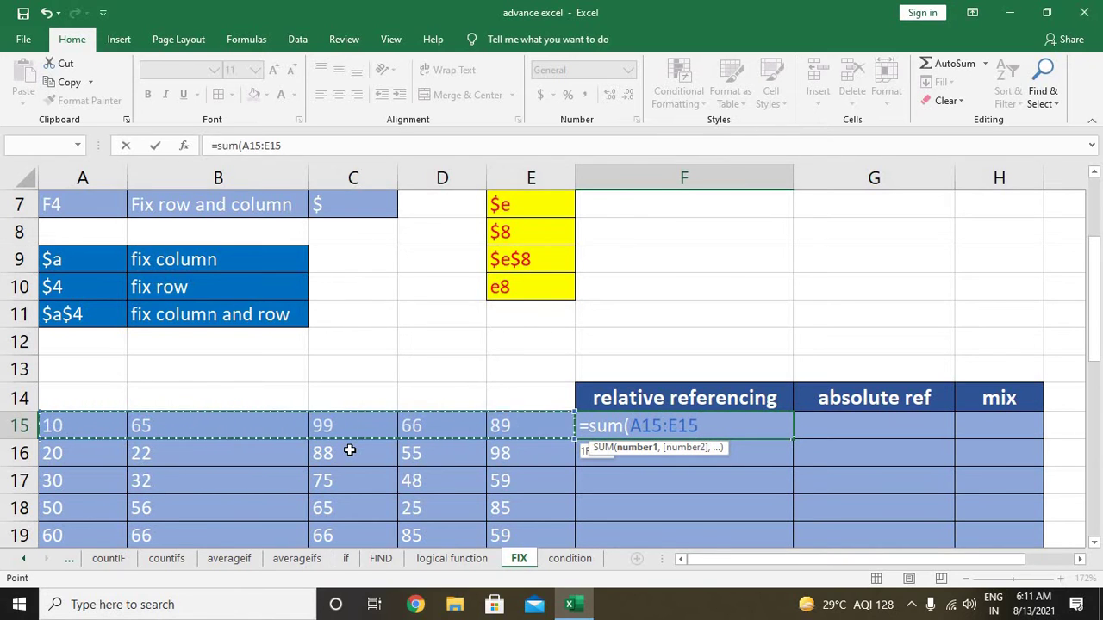
type(")")
key("Return")
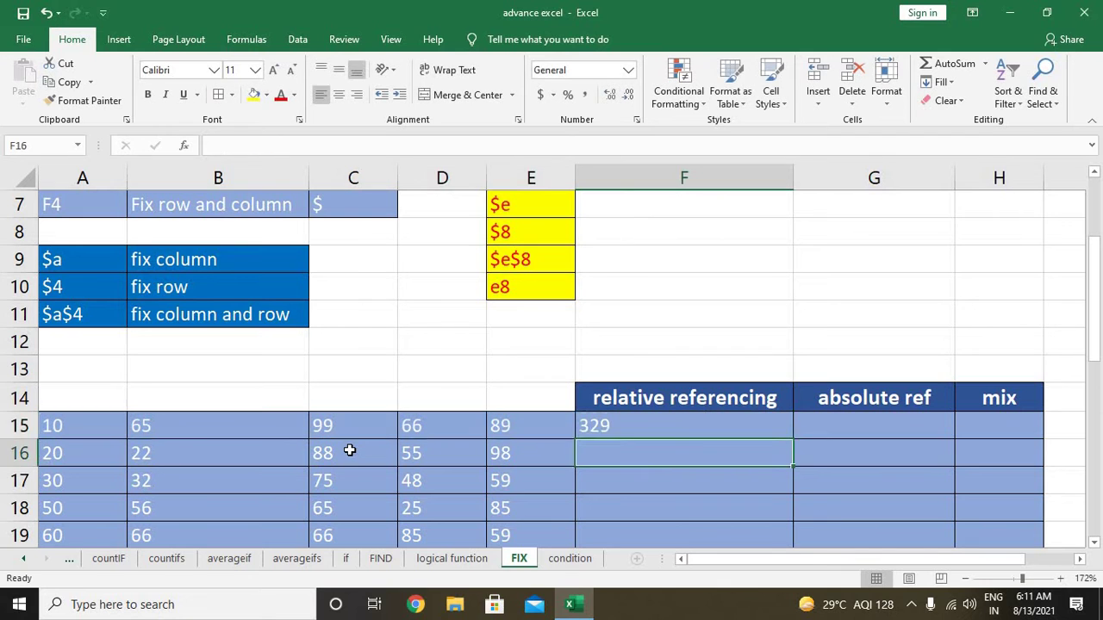
key("Up")
key("shift+Down")
key("shift+Down")
key("shift+Down")
key("shift+Down")
key("shift+Down")
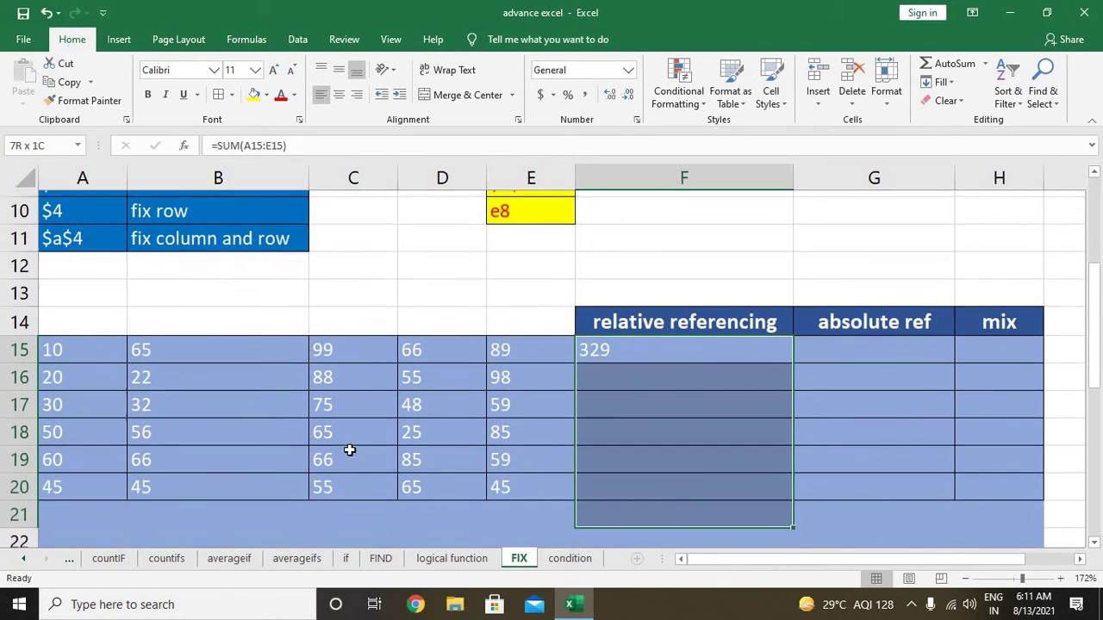
key("shift+Down")
key("shift+Up")
key("shift+Up")
key("ctrl+d")
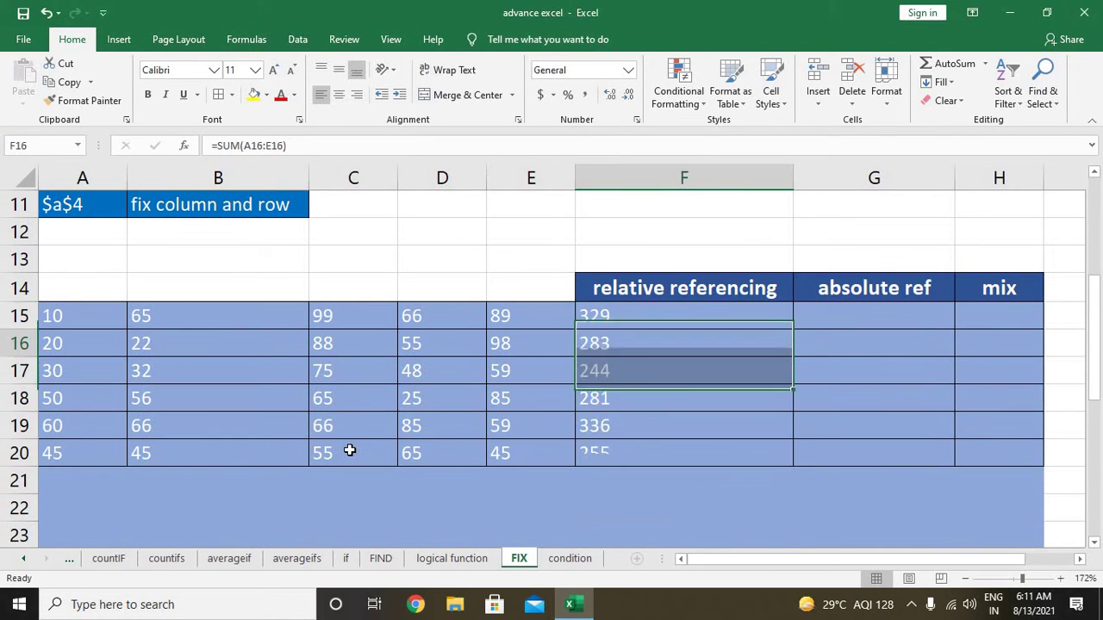
Check the copied row totals in F16:F20 show shifted SUM ranges, then go to G15.
key("Down")
key("F2")
key("Return")
key("Down")
key("F2")
key("Return")
key("F2")
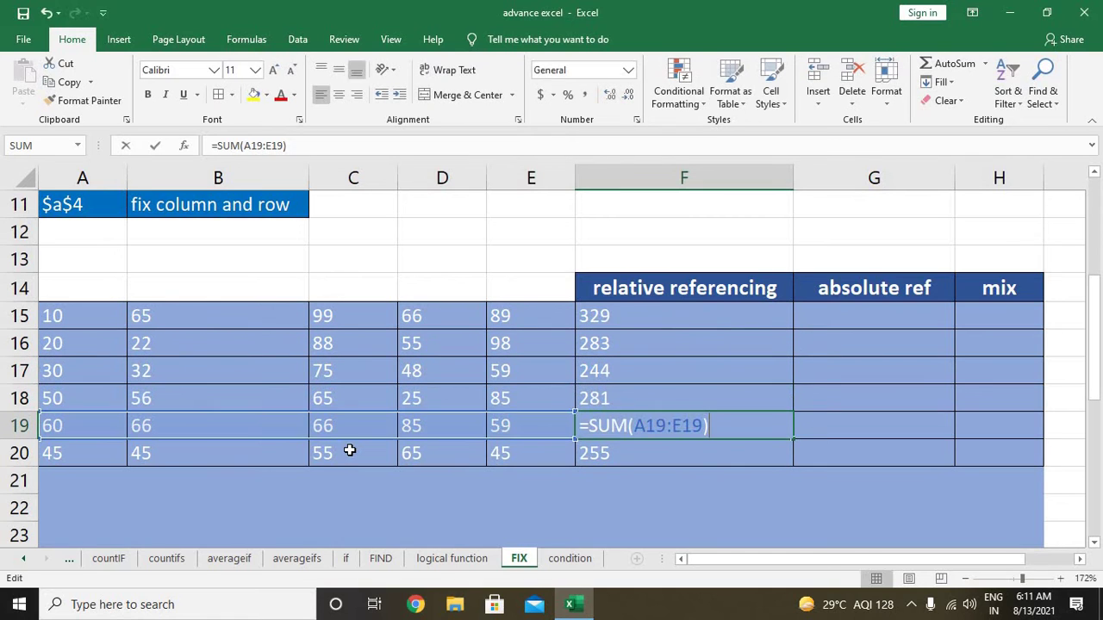
key("Return")
key("Down")
key("F2")
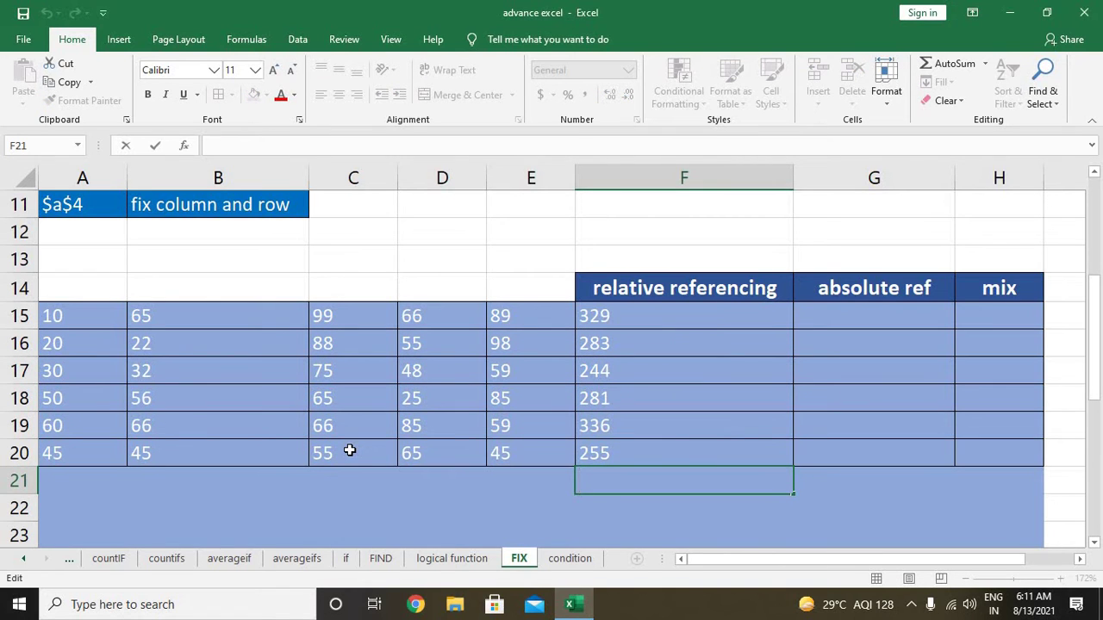
key("Return")
key("Up")
key("Up")
key("Up")
key("Up")
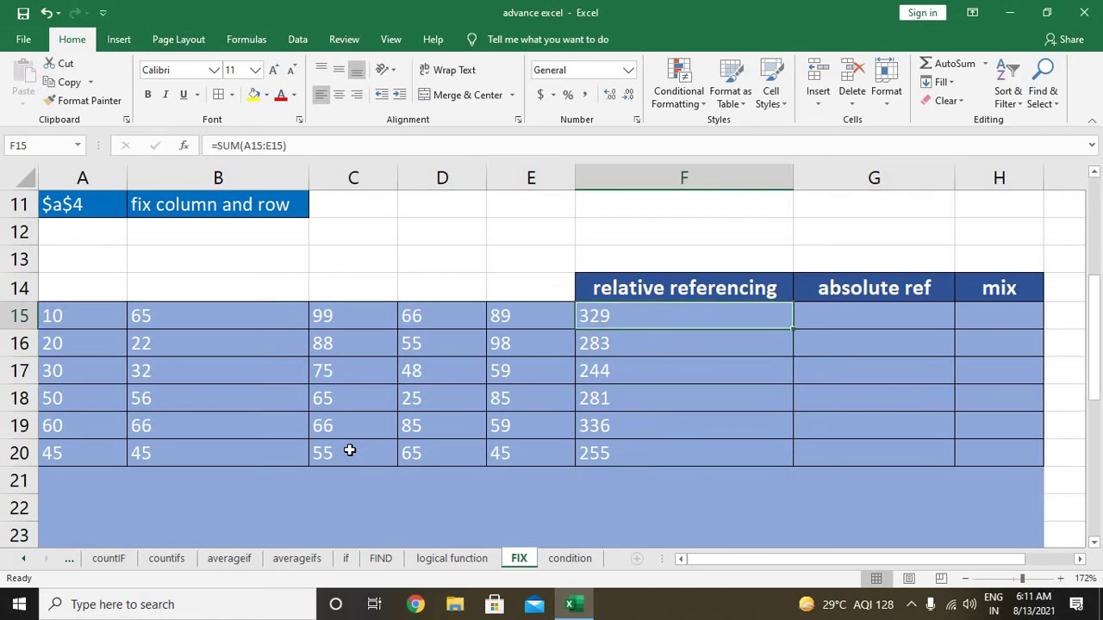
key("Up")
key("Right")
key("Down")
Enter =SUM($A$15:$E$15) in G15 and copy it down to G20, all showing 329.
type("=s")
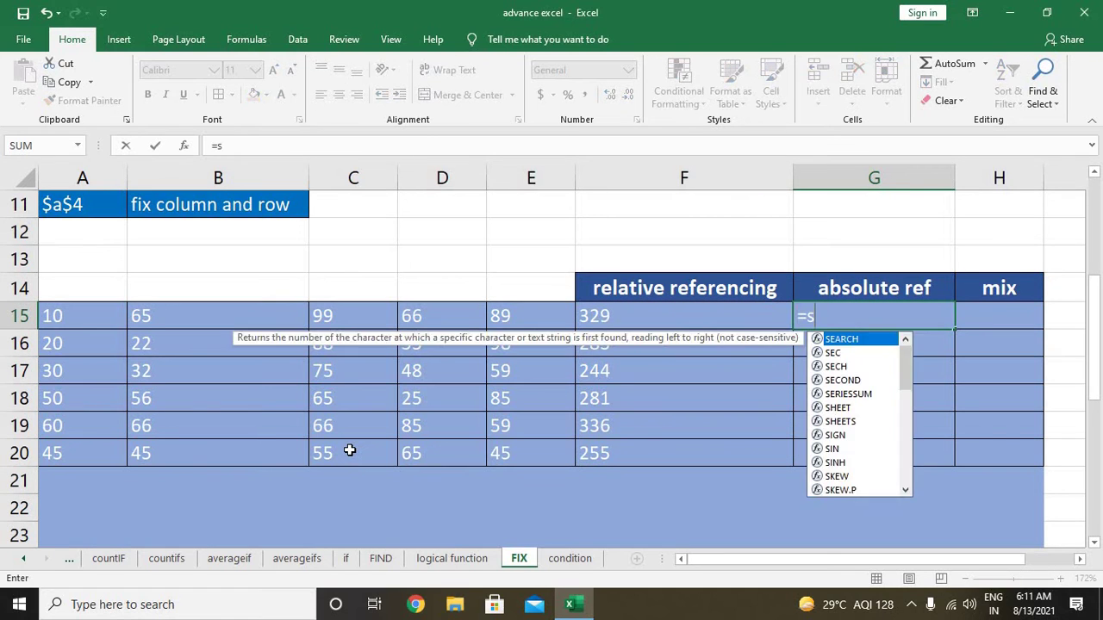
type("um(")
key("Left")
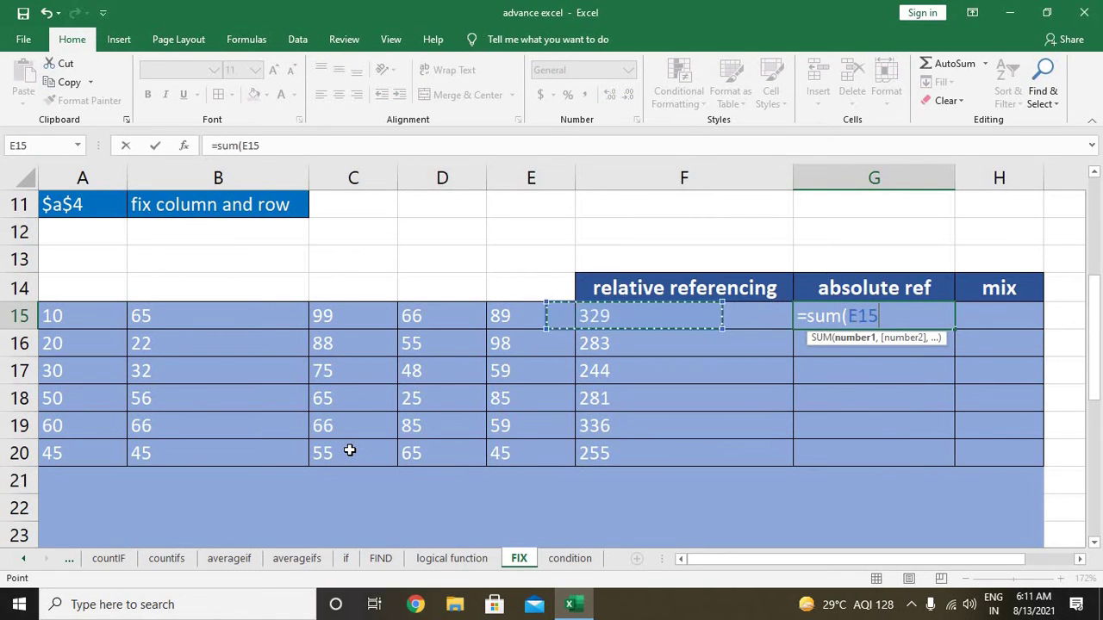
key("ctrl+Left")
key("shift+Right")
key("shift+Right")
key("shift+Right")
key("shift+Right")
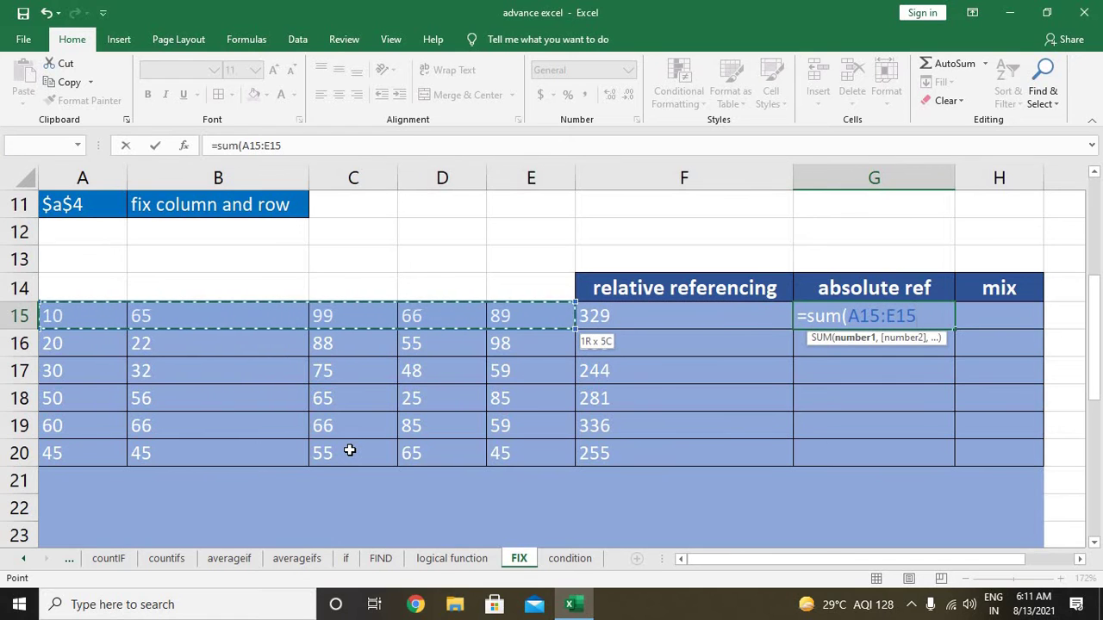
key("F4")
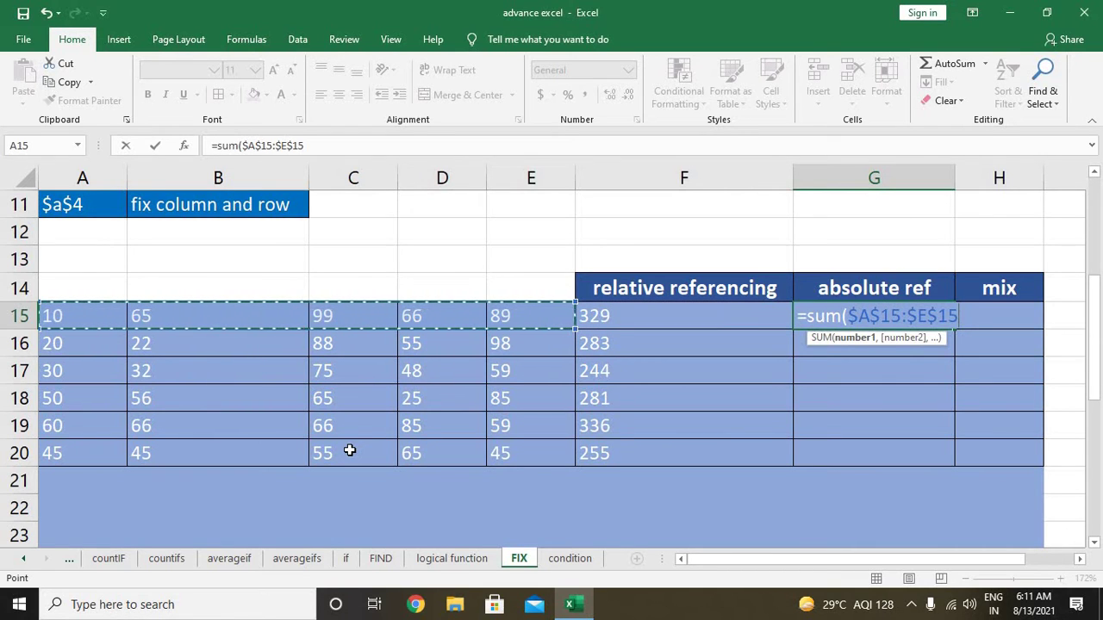
type(")")
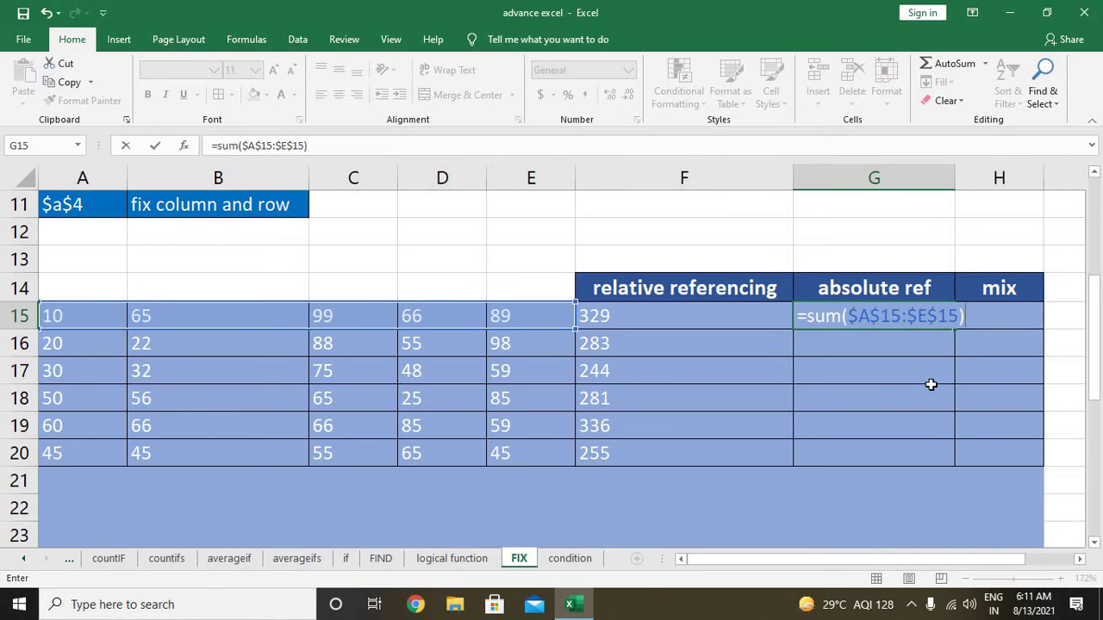
key("Return")
key("Up")
key("shift+Down")
key("shift+Down")
key("shift+Down")
key("shift+Down")
key("shift+Down")
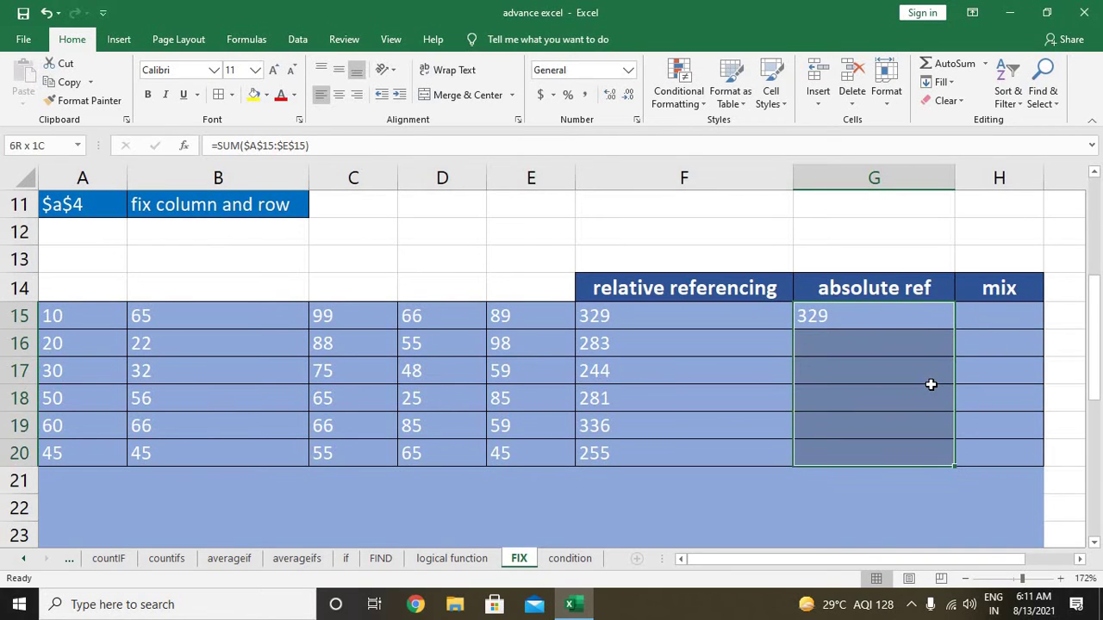
key("ctrl+d")
key("Right")
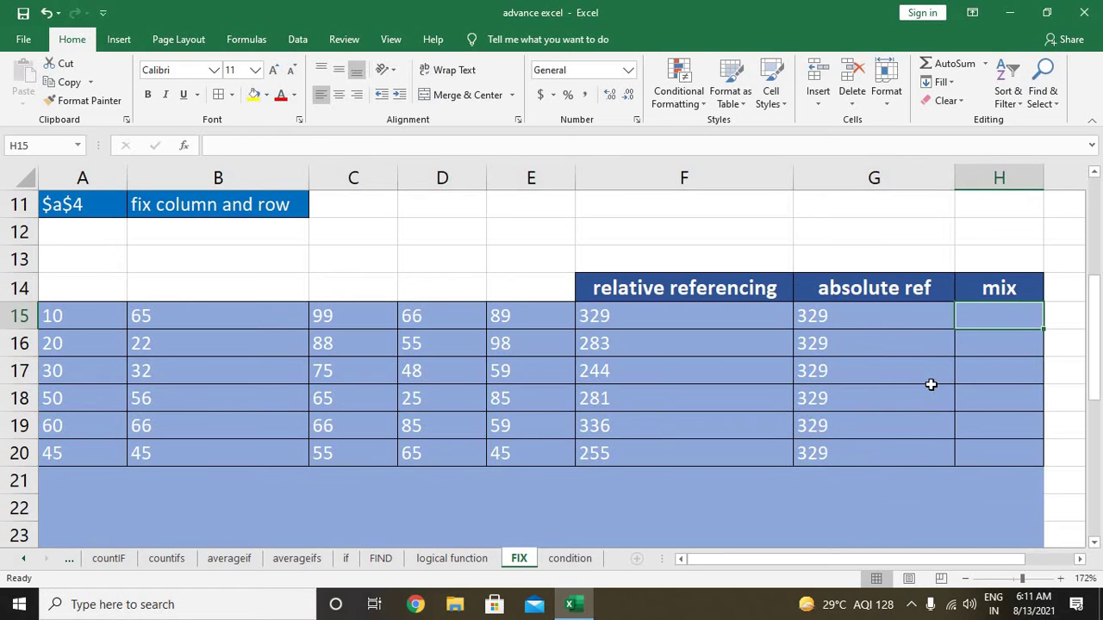
type("=sum(")
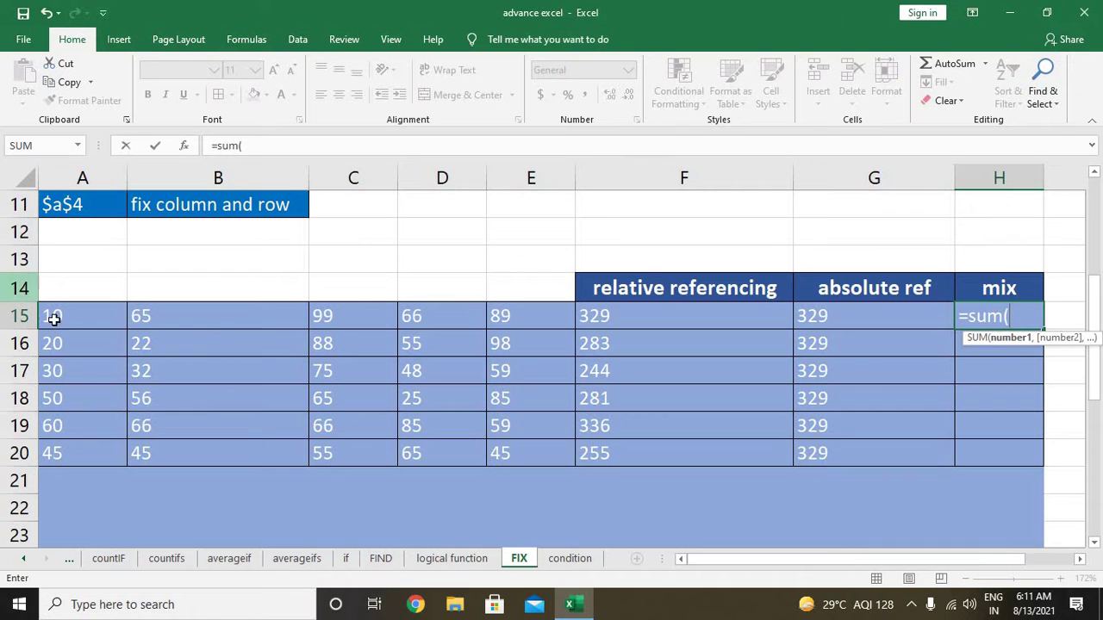
Build =SUM($A$15:$E$15,A16:E16) in H15 and extend it down to H20.
left_click_drag(54, 319, 522, 316)
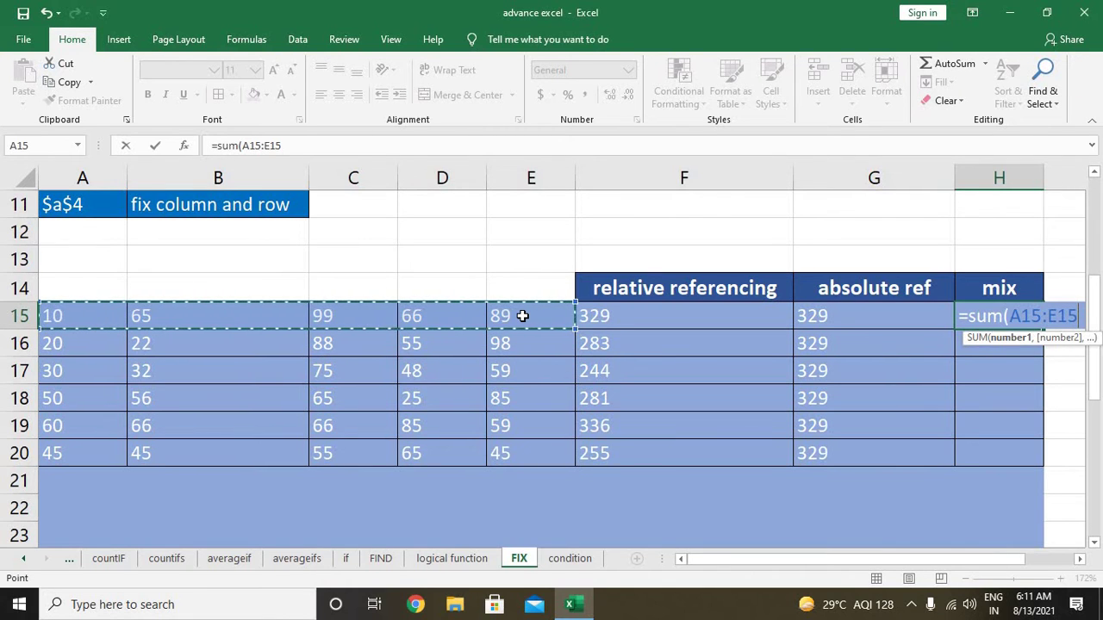
key("F4")
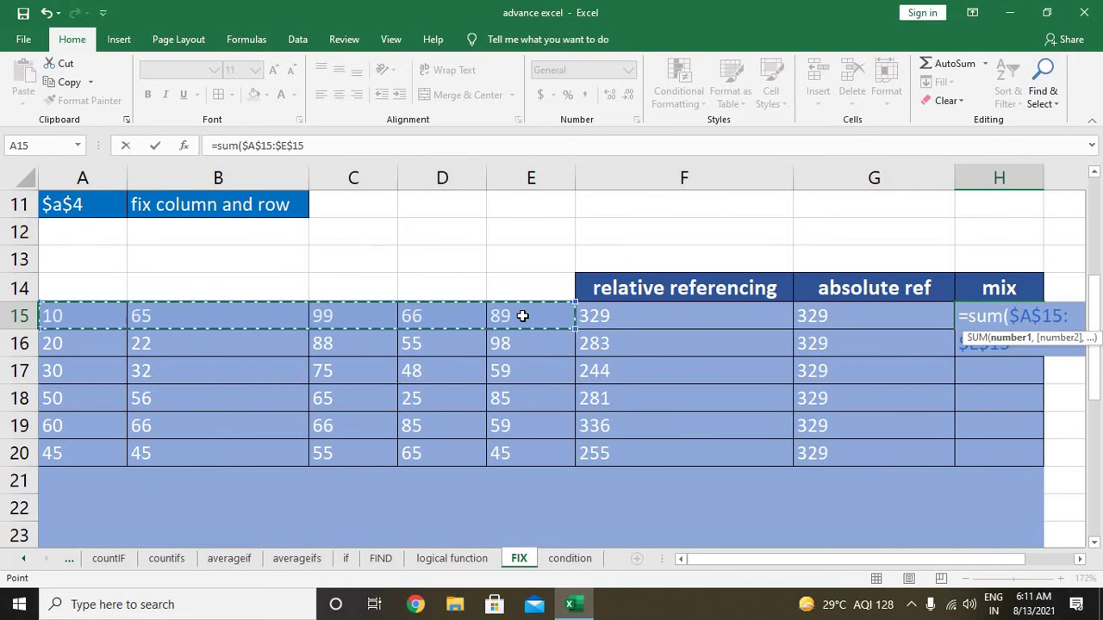
type(",")
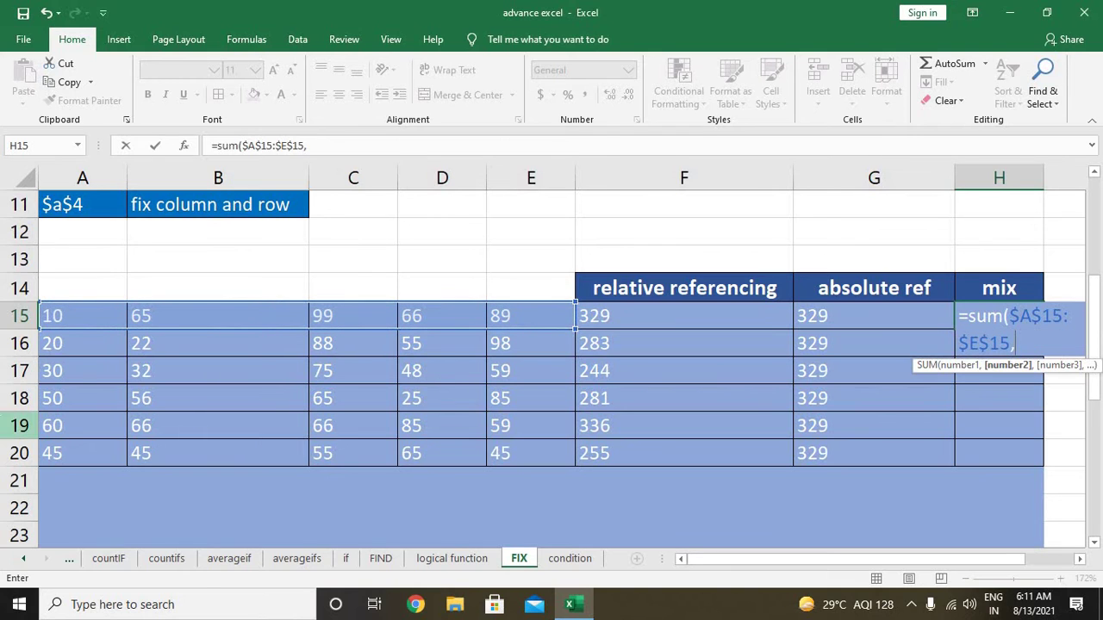
left_click_drag(87, 339, 520, 442)
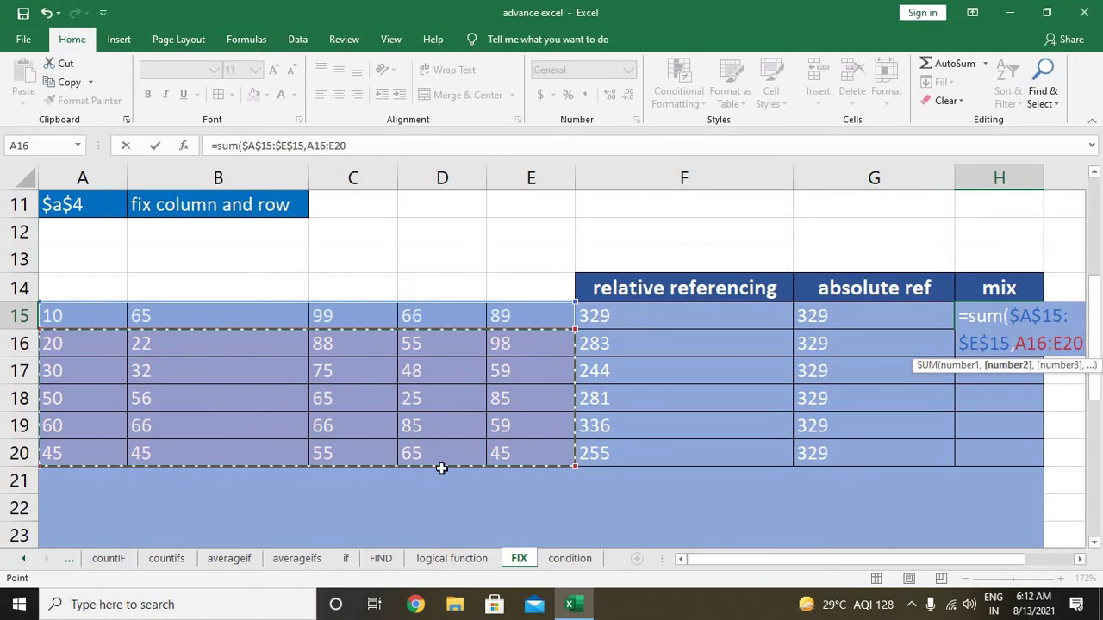
mouse_move(54, 345)
left_mouse_down()
mouse_move(456, 329)
mouse_move(562, 341)
left_mouse_up()
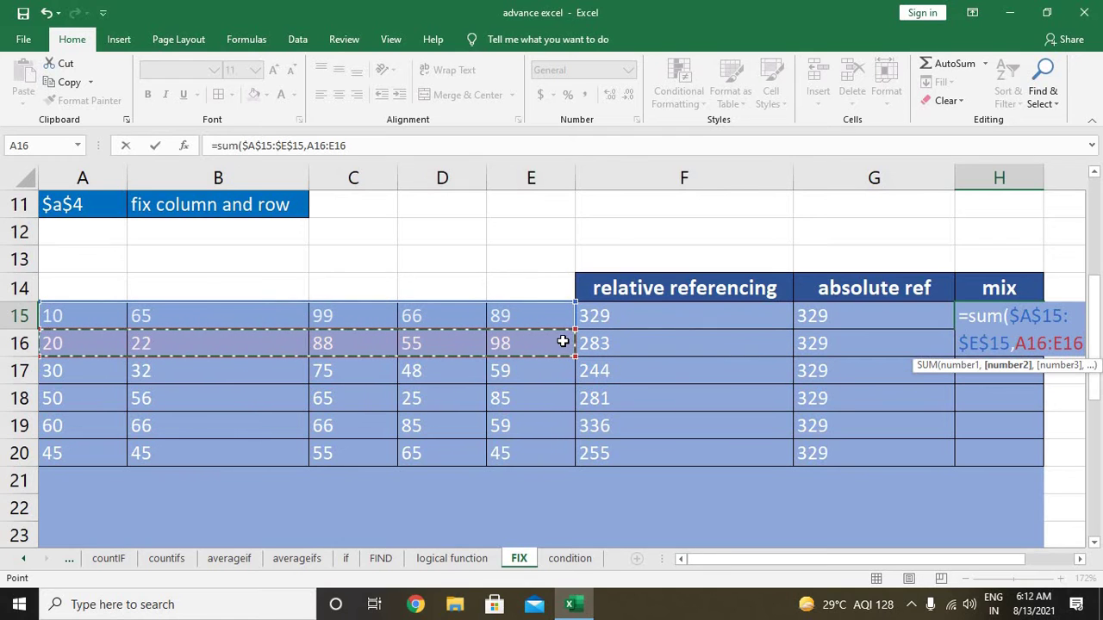
type(")")
key("Return")
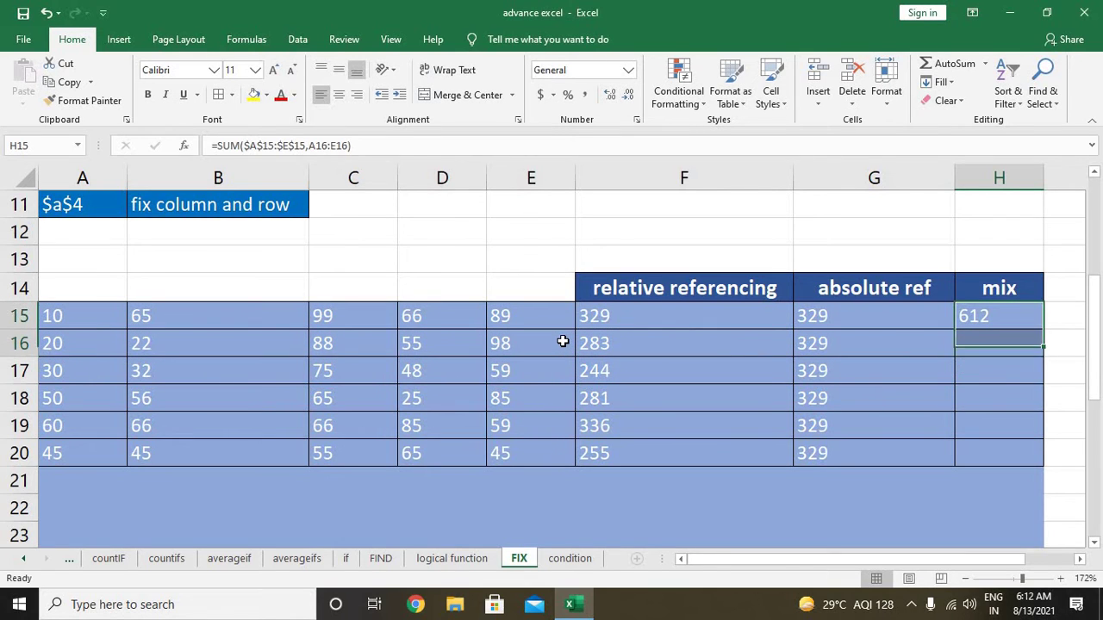
key("shift+Down")
key("shift+Down")
key("shift+Down")
key("shift+Down")
key("Down")
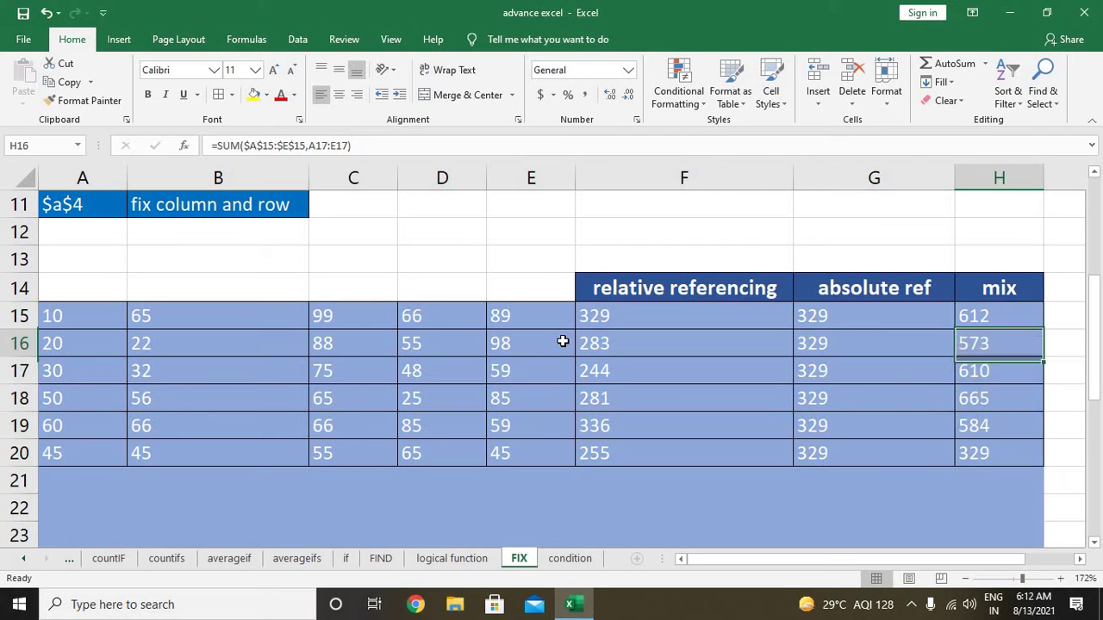
Inspect the mix formulas in H16:H19, then return to column A.
key("F2")
key("Return")
key("F2")
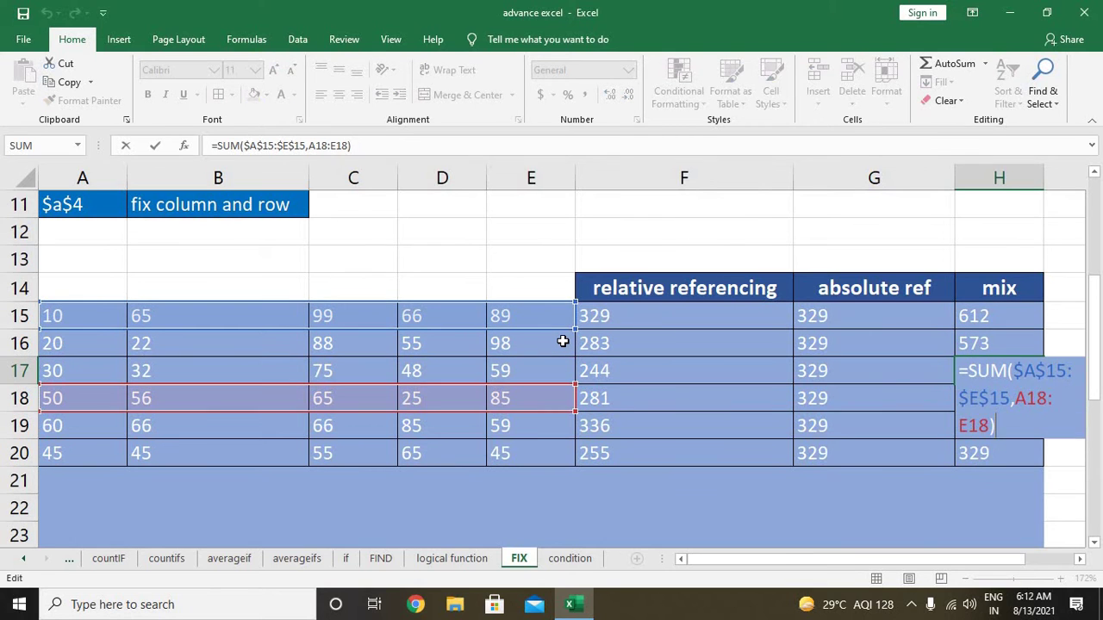
key("Return")
key("F2")
key("Return")
key("F2")
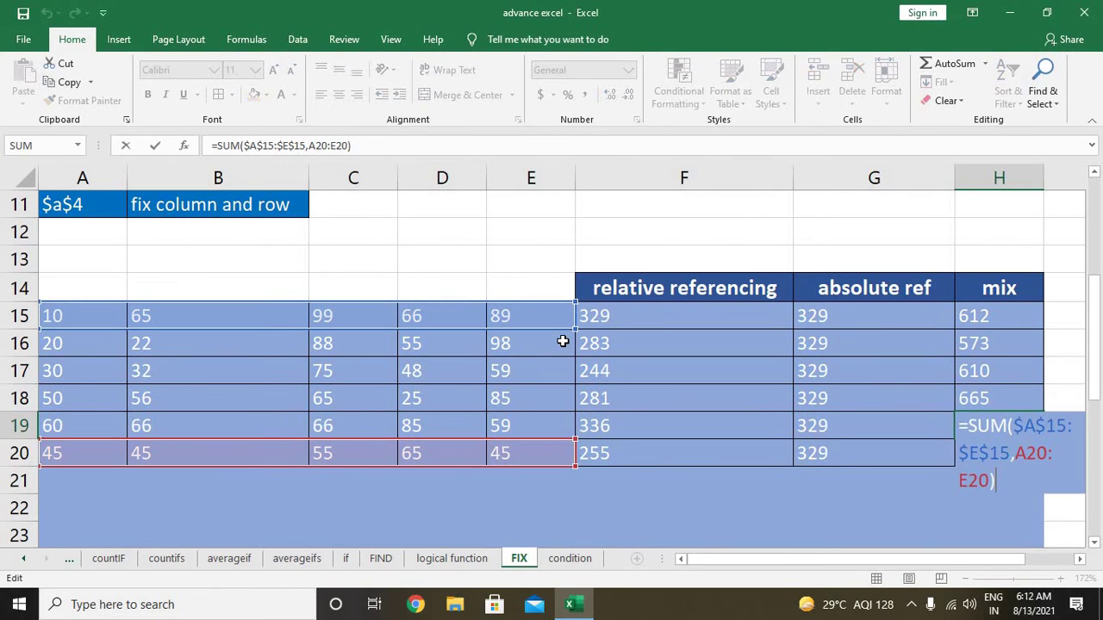
key("Return")
key("Up")
key("Up")
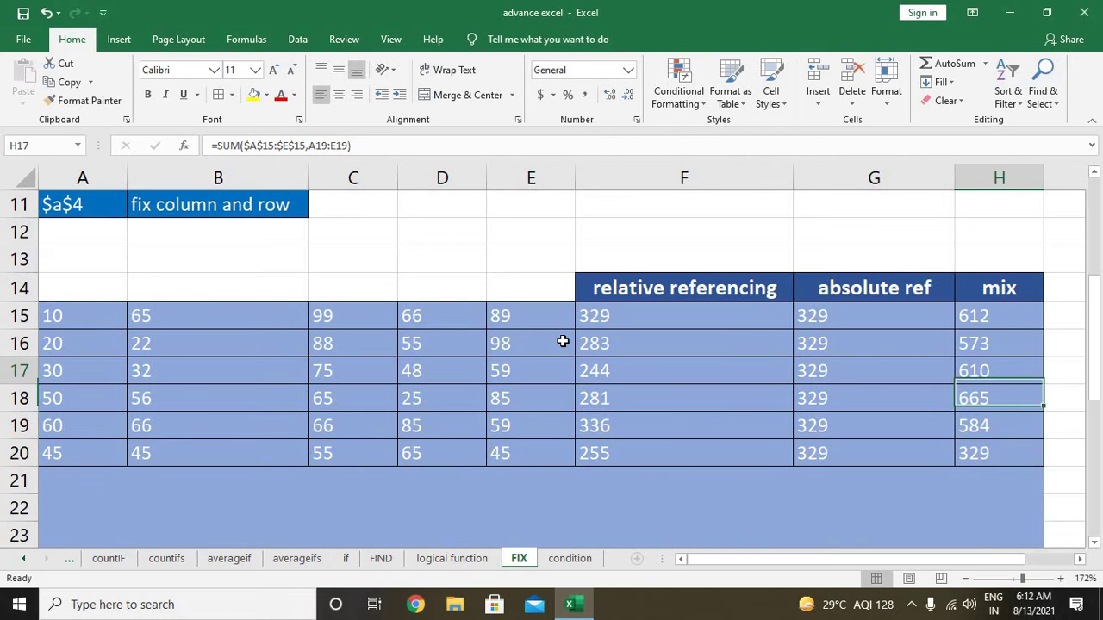
key("Up")
key("Up")
key("Up")
key("Right")
key("Left")
key("Left")
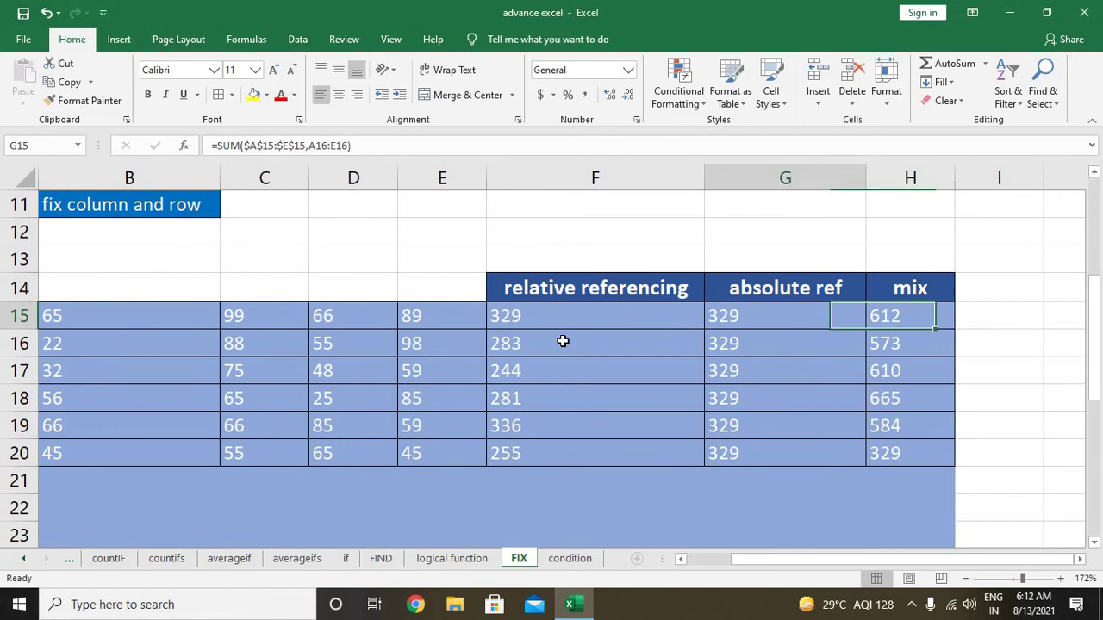
key("Home")
key("Down")
Clear the old results from column B and from E28:E37 in the Example section.
key("Down")
key("Down")
key("Down")
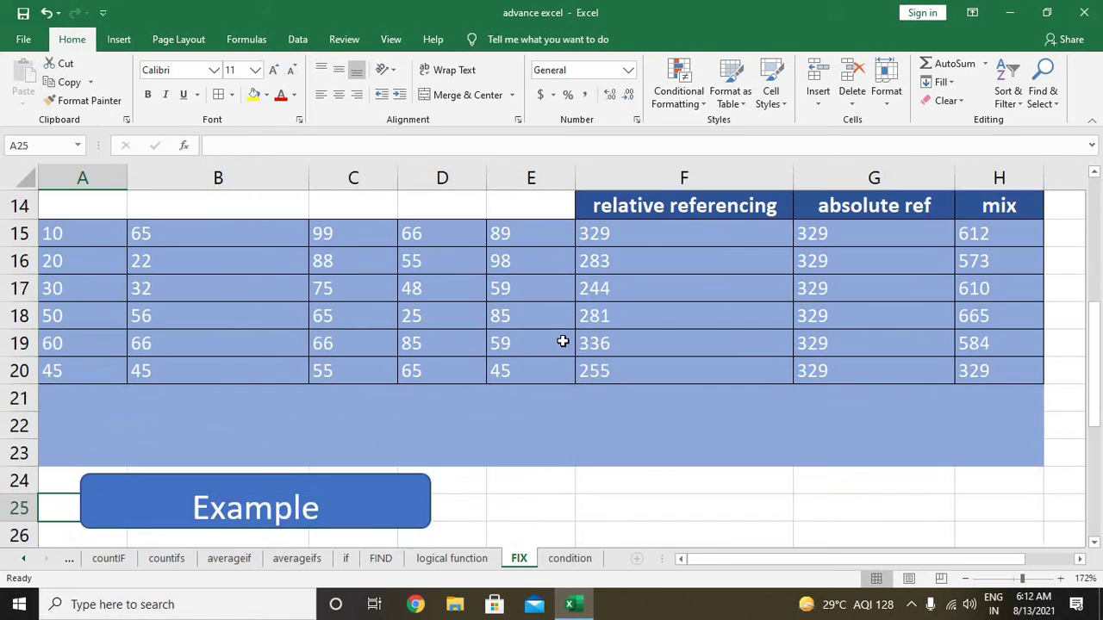
key("Down")
key("Down")
key("Down")
key("Down")
key("Down")
scroll(563, 341, "down", 1)
key("Down")
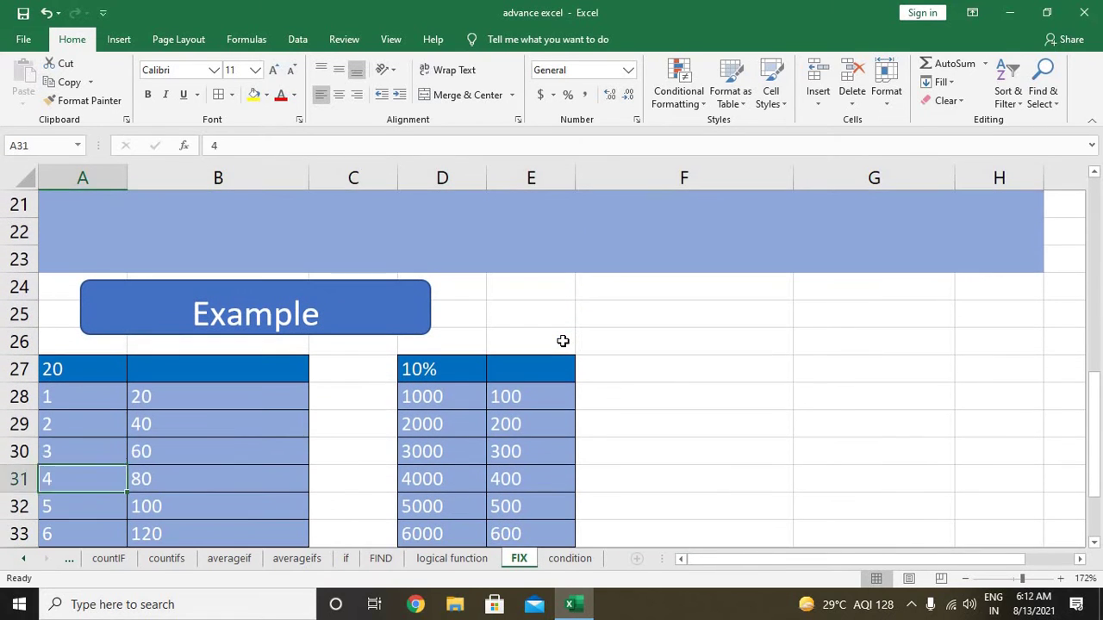
key("Up")
key("Right")
key("Up")
key("Up")
key("ctrl+z")
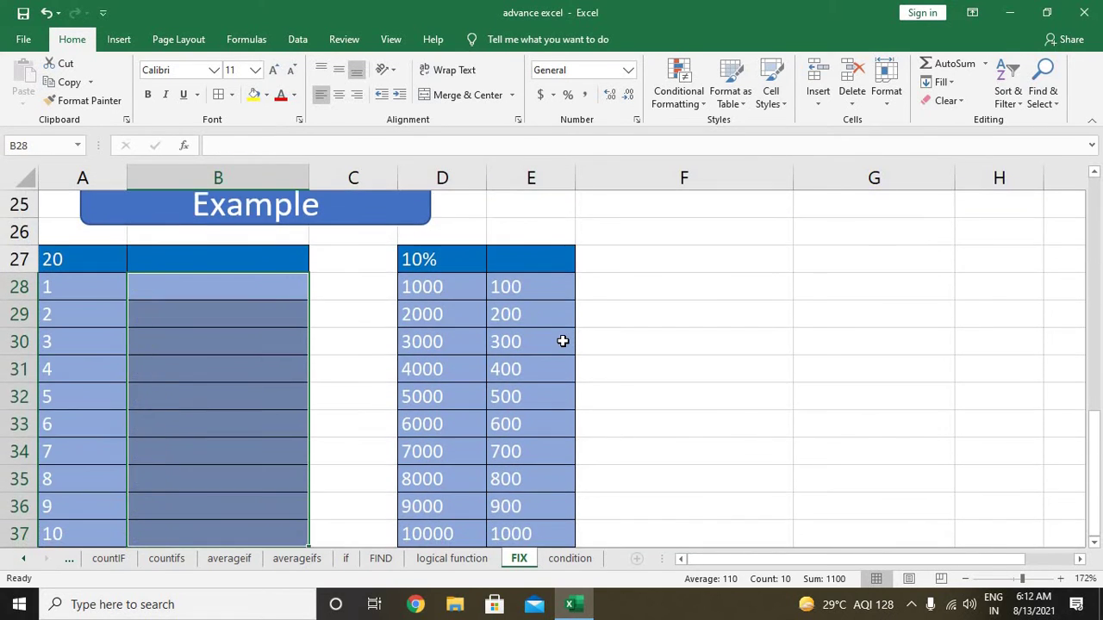
key("Right")
key("Right")
key("Right")
key("ctrl+shift+Down")
key("Delete")
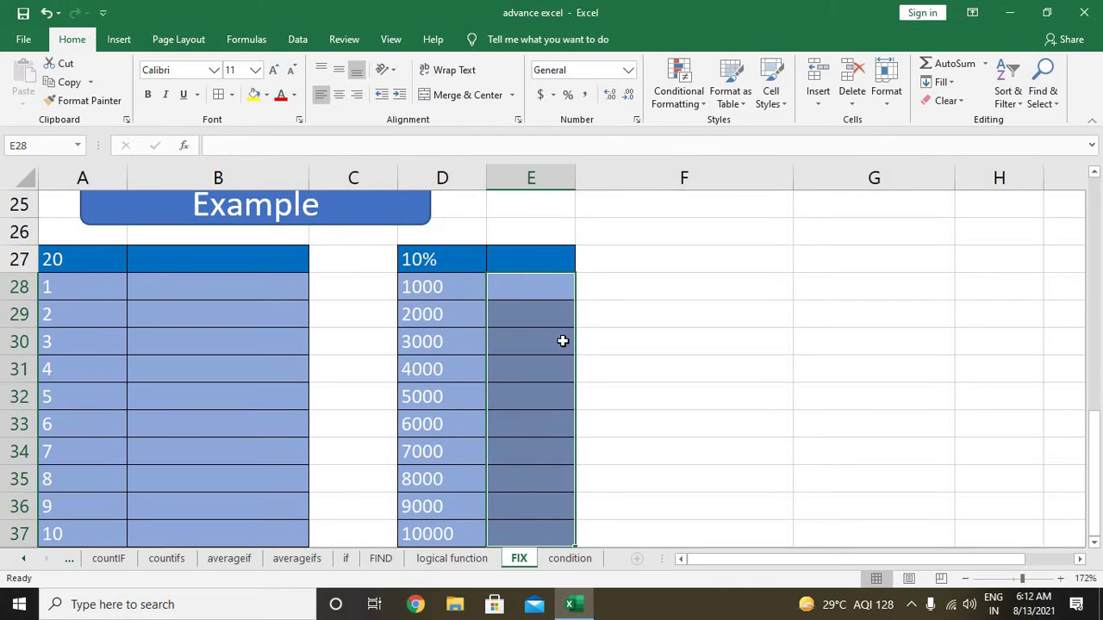
key("Left")
key("Left")
key("Left")
key("Left")
key("Right")
key("Left")
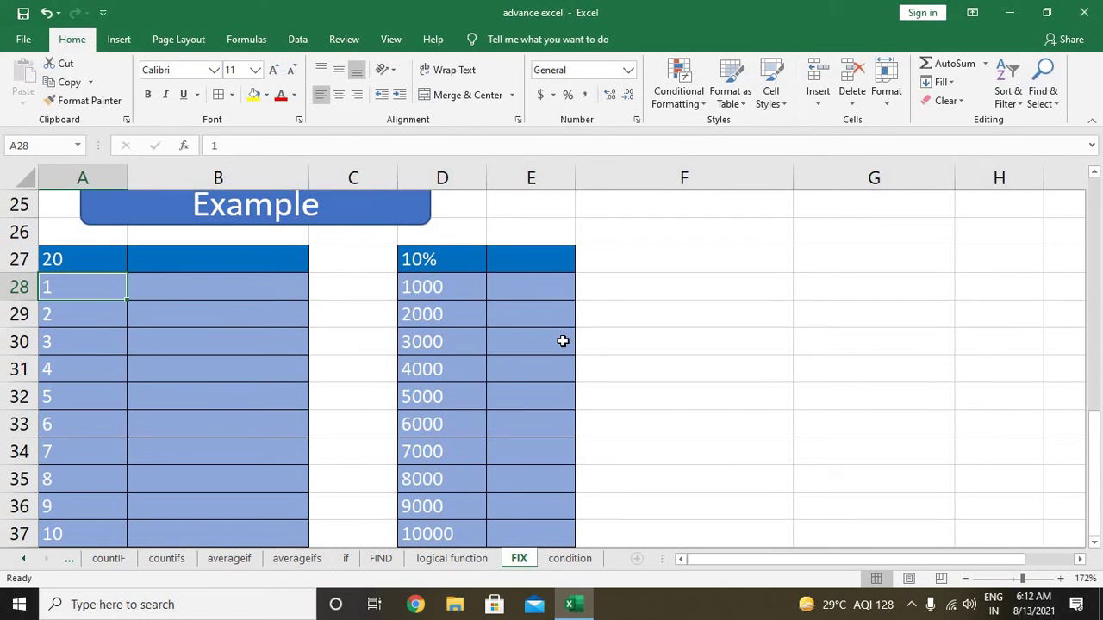
Enter =$A$27*A28 in B28 with A27 locked, and fill it down to B37.
key("Up")
key("Down")
key("Down")
key("Down")
key("Down")
key("Down")
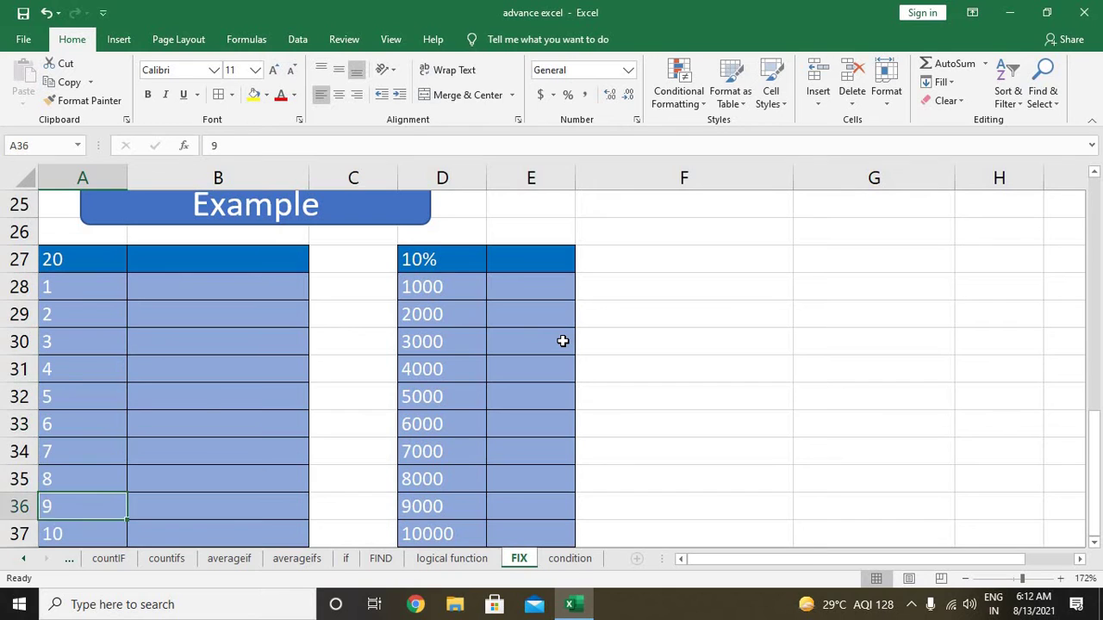
key("Down")
key("Right")
key("Up")
key("Up")
key("Up")
key("Up")
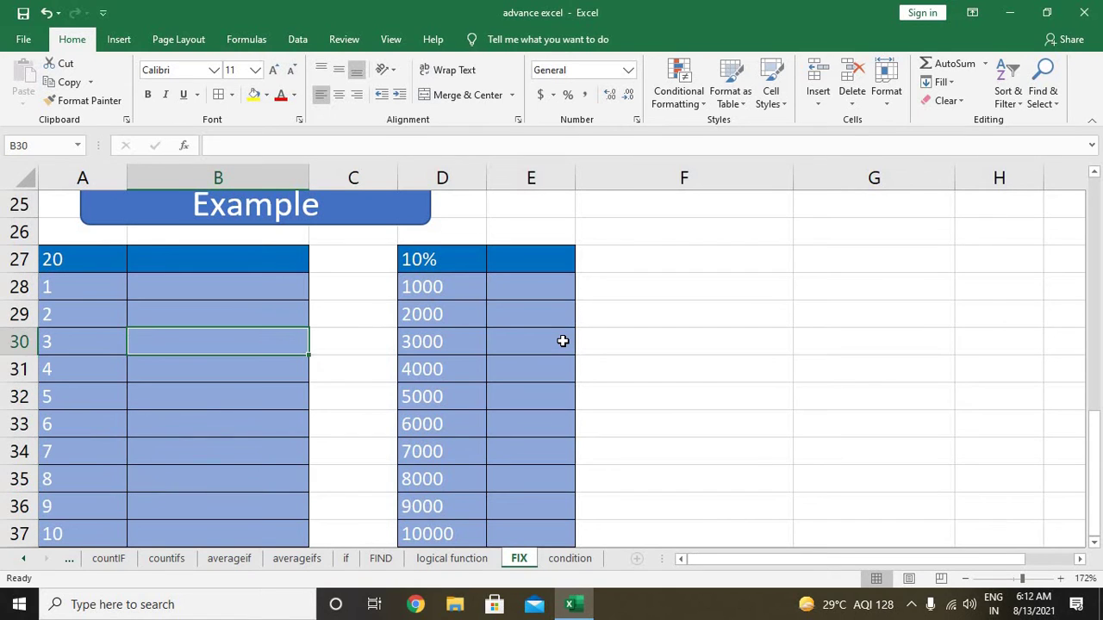
key("Up")
key("Up")
type("=")
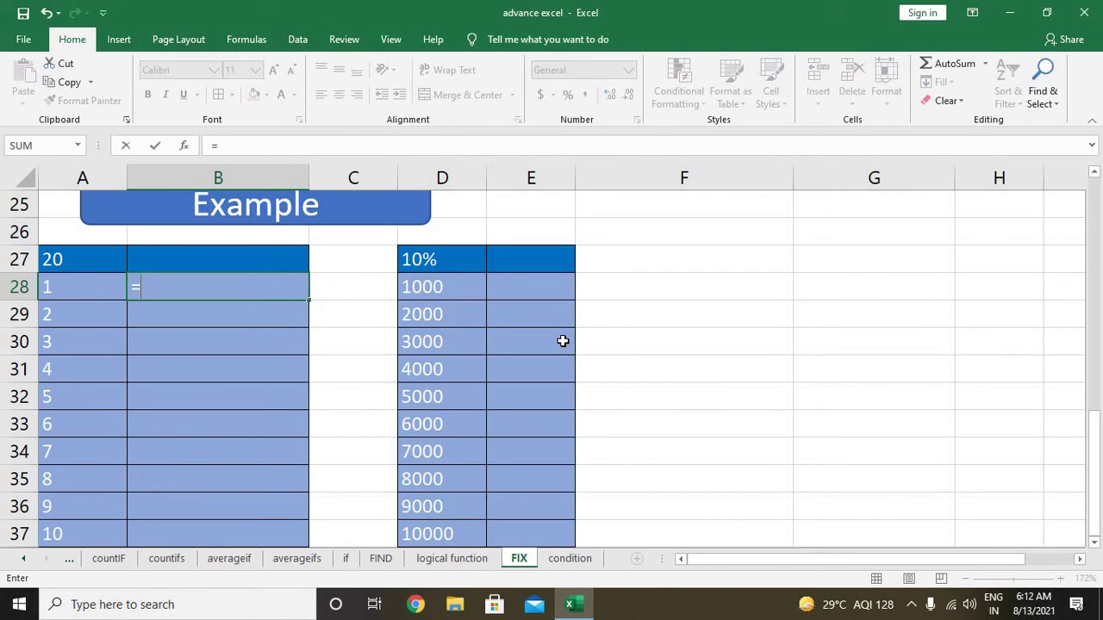
key("Left")
key("Up")
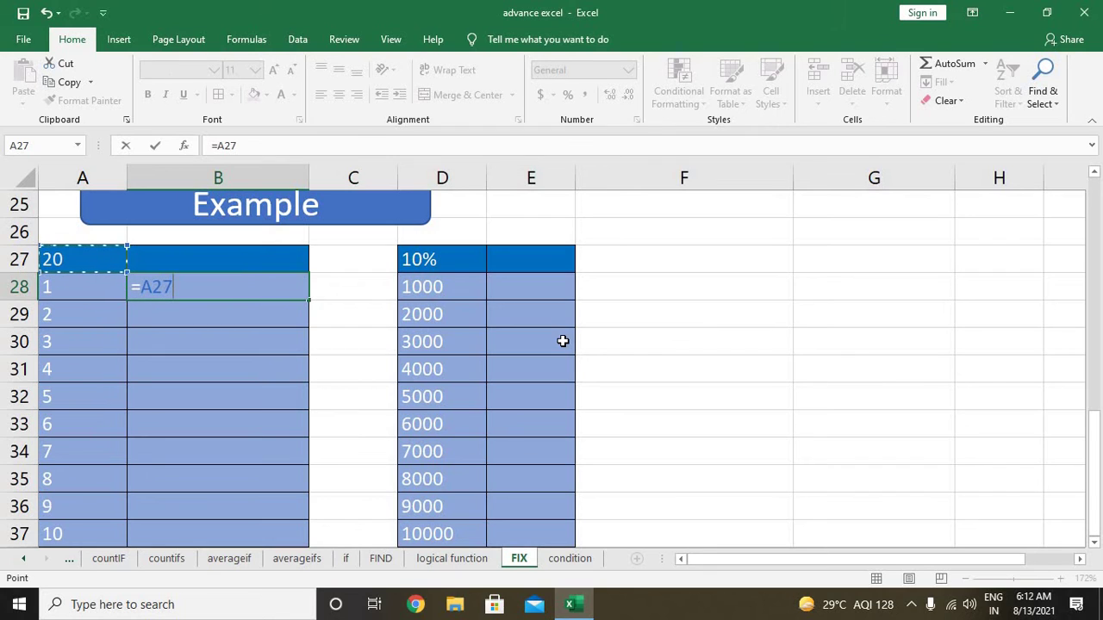
key("F4")
type(",")
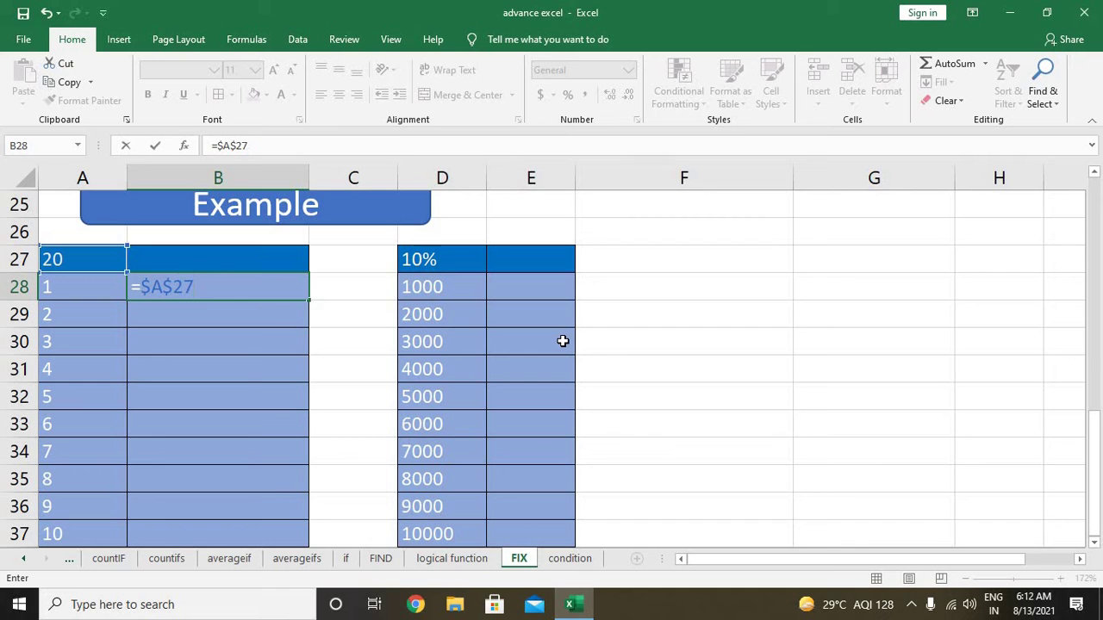
key("Left")
key("ctrl+Return")
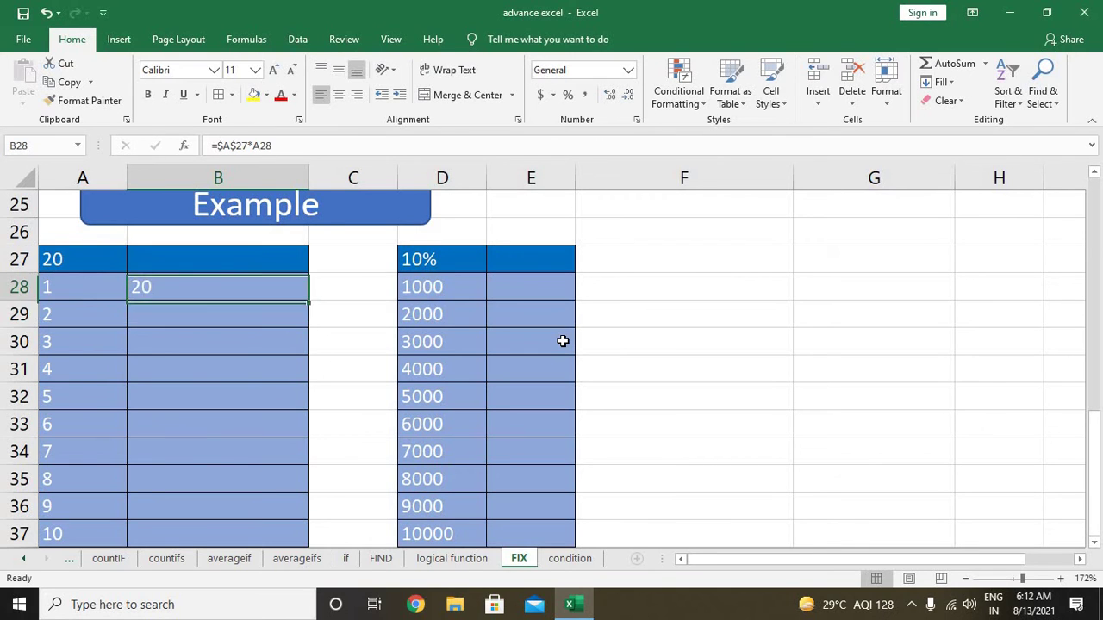
key("shift+Down")
key("shift+Down")
key("shift+Down")
key("shift+Down")
key("shift+Down")
key("shift+Down")
key("shift+Up")
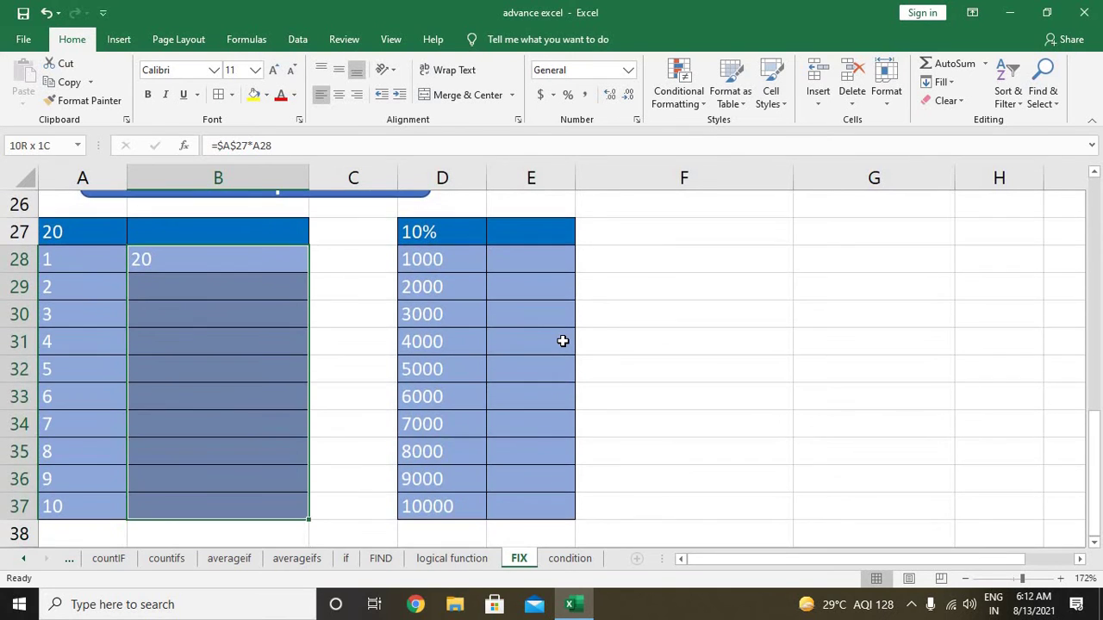
key("ctrl+d")
Check that each copied formula in B29:B37 keeps the $A$27 reference, giving 20 through 200.
key("Down")
key("F2")
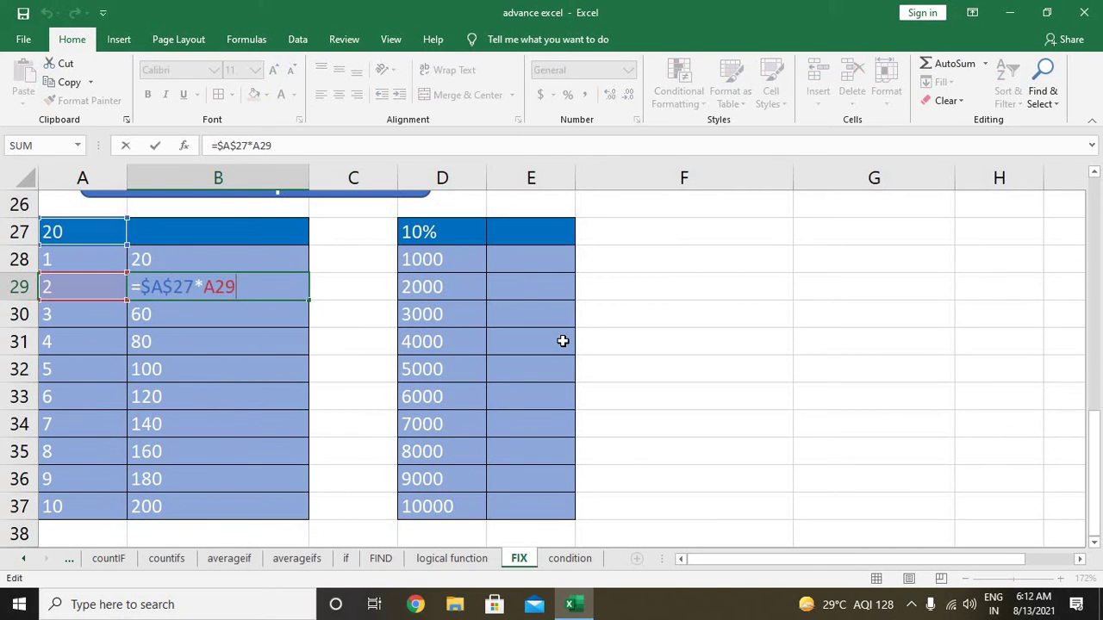
key("Escape")
key("Down")
key("Down")
key("F2")
key("Return")
key("F2")
key("Return")
key("F2")
key("Return")
key("F2")
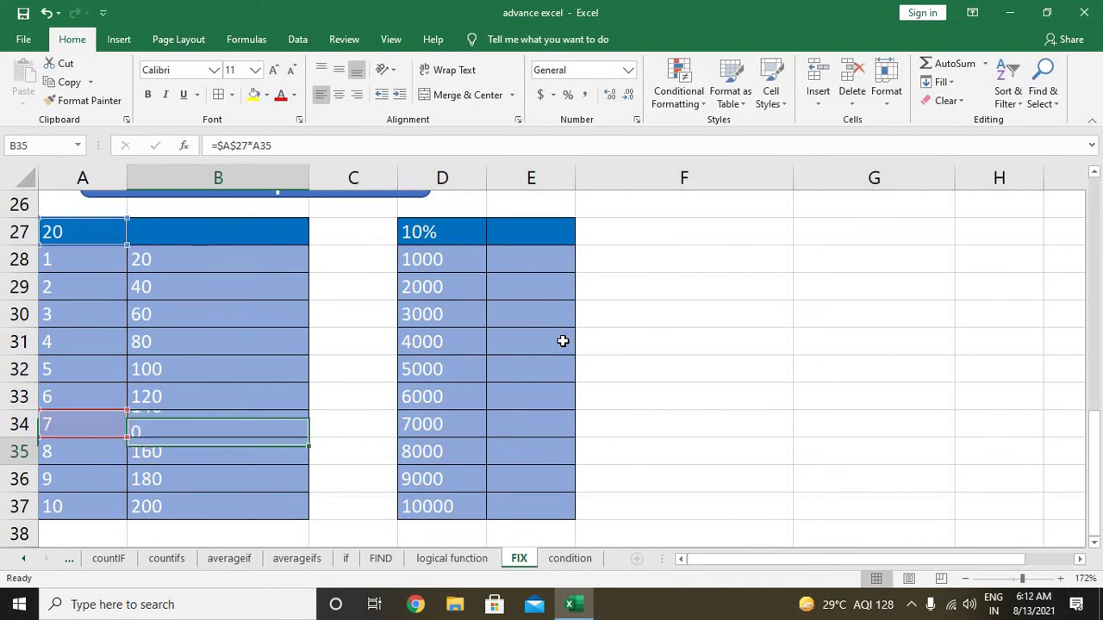
key("Return")
key("F2")
key("Return")
key("F2")
key("Return")
key("F2")
key("Return")
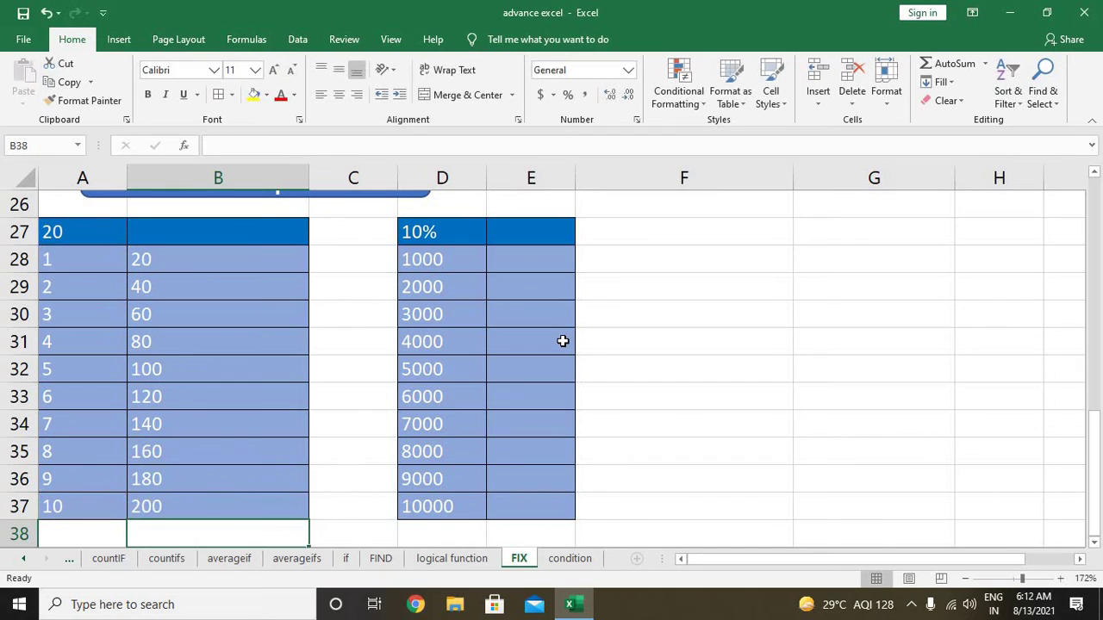
key("Up")
key("Up")
key("Up")
key("Up")
key("Up")
key("Up")
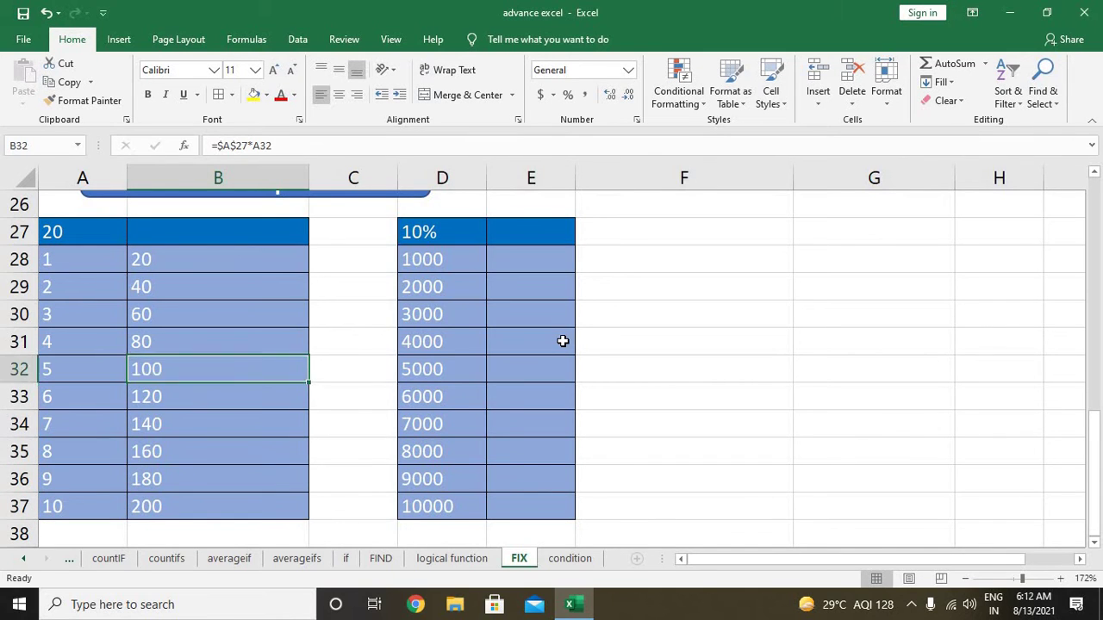
key("Up")
key("Up")
key("Up")
key("Up")
key("Up")
Review the 10% header, the 1000–10000 amounts in column D and the empty result column E.
key("Right")
key("Right")
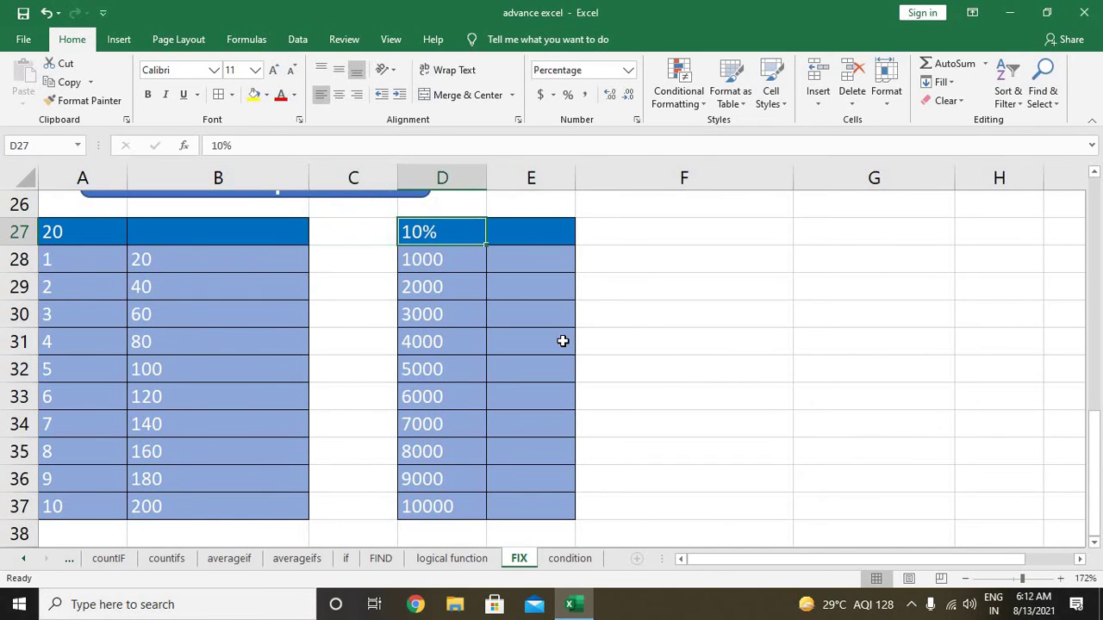
key("Right")
key("Down")
key("Left")
key("Down")
key("Down")
key("Down")
key("Down")
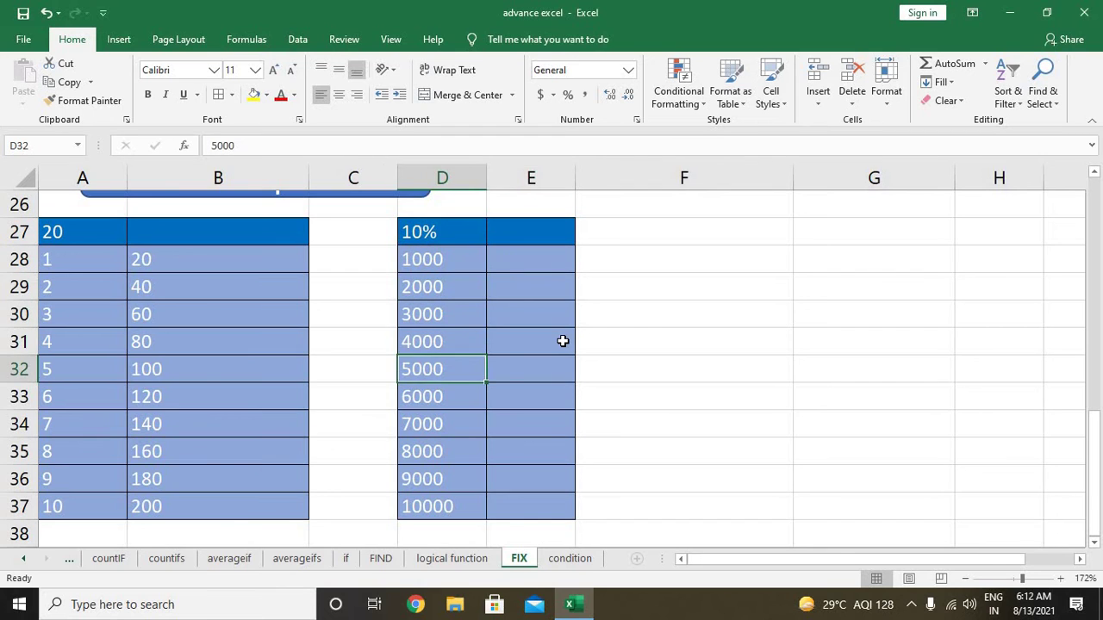
key("Right")
key("Up")
key("Up")
key("Up")
key("Up")
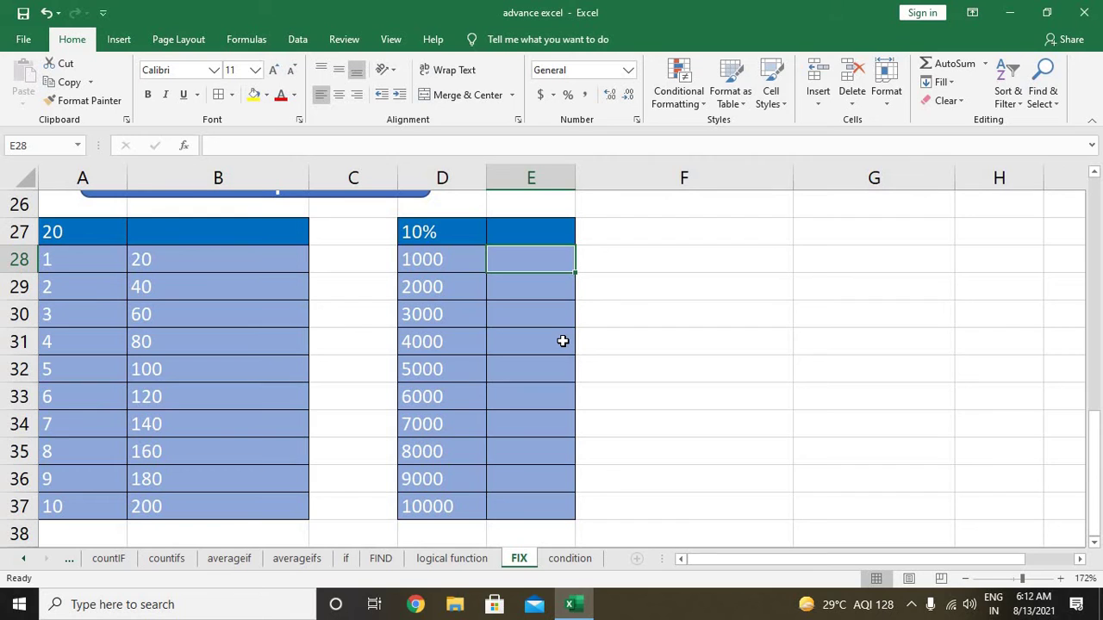
key("Left")
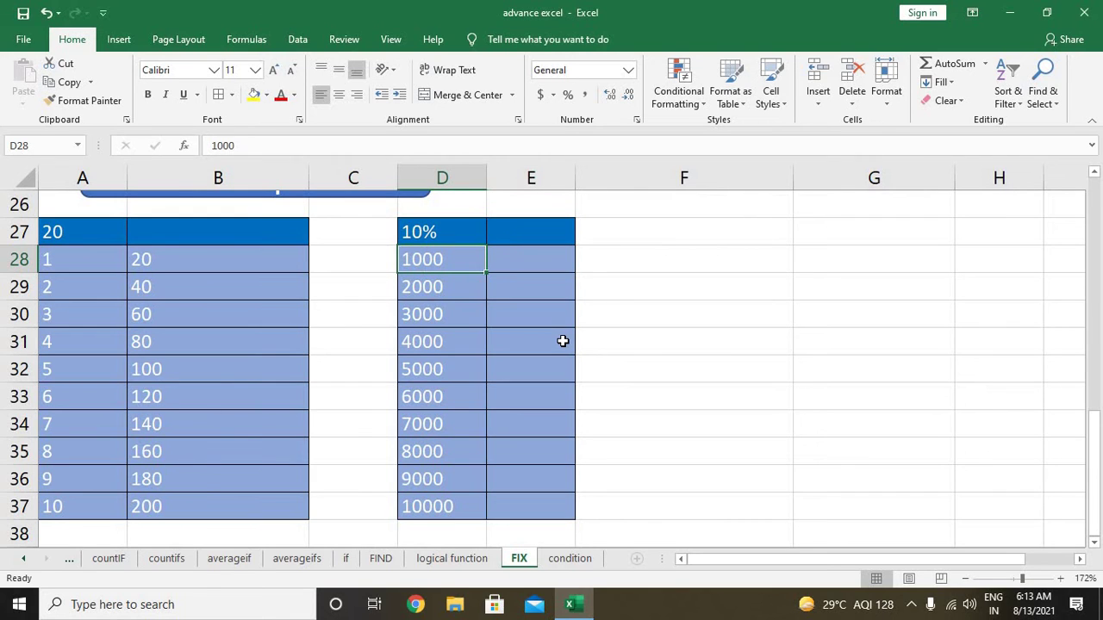
key("Down")
key("Down")
key("Down")
key("Down")
key("Right")
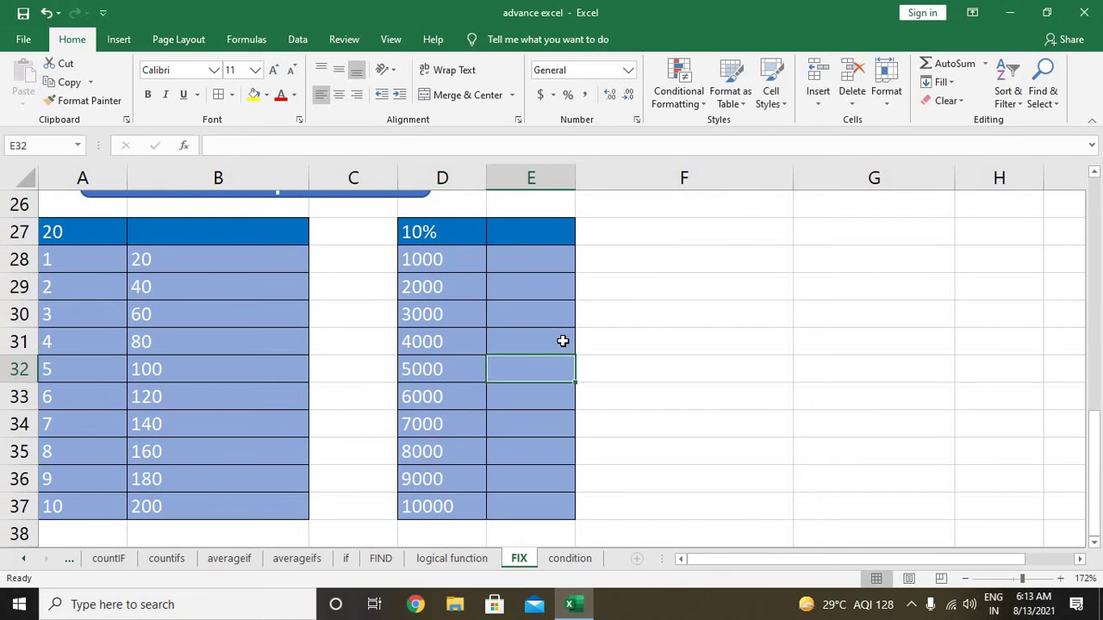
key("Up")
key("Up")
key("Up")
key("Up")
Enter =D28*D27 in E28 and fill it down to E37.
type("=")
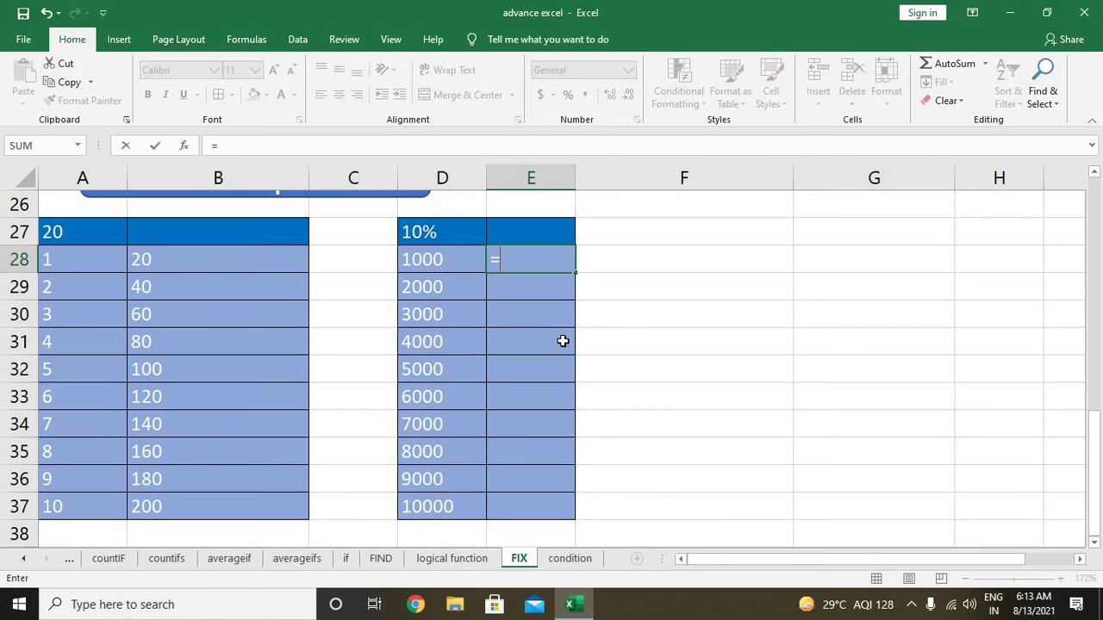
key("Left")
key("Left")
key("Right")
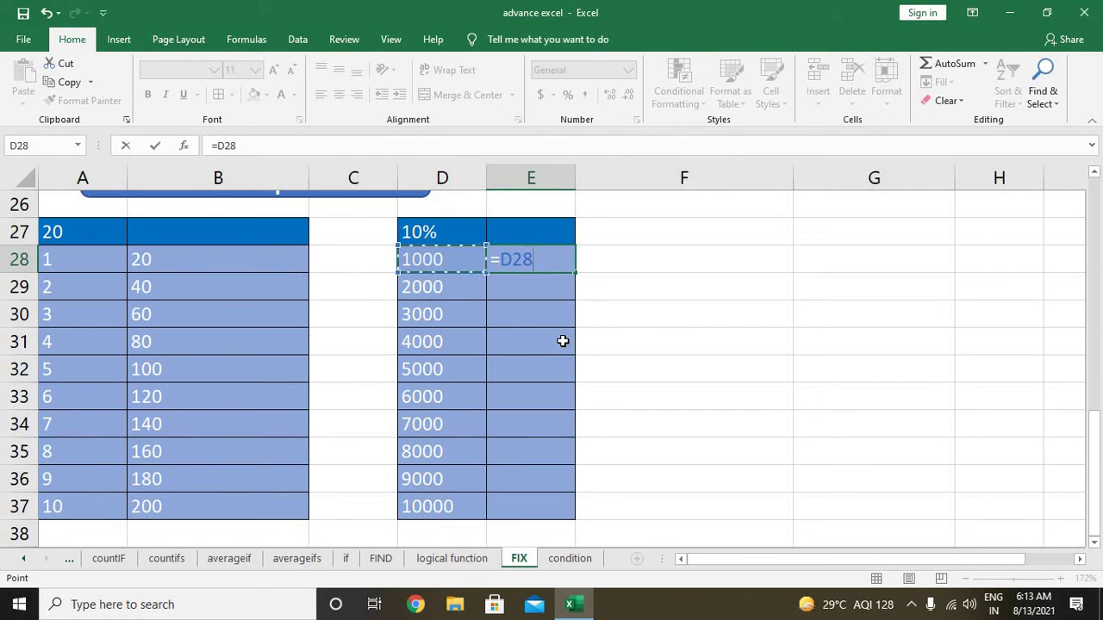
type("*")
key("Up")
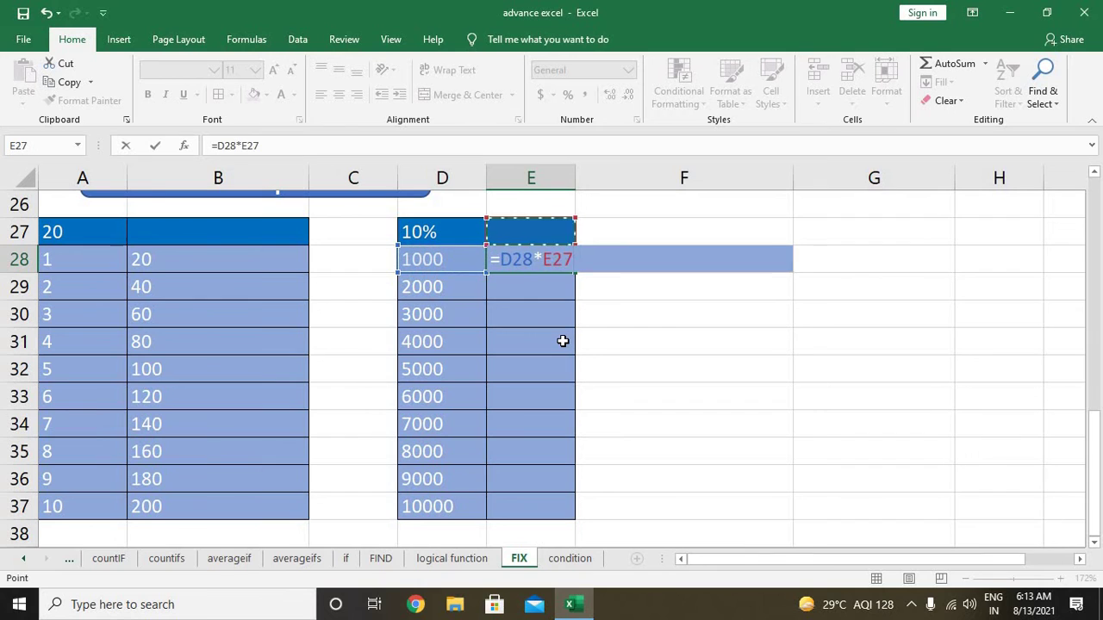
key("Left")
key("Return")
key("Up")
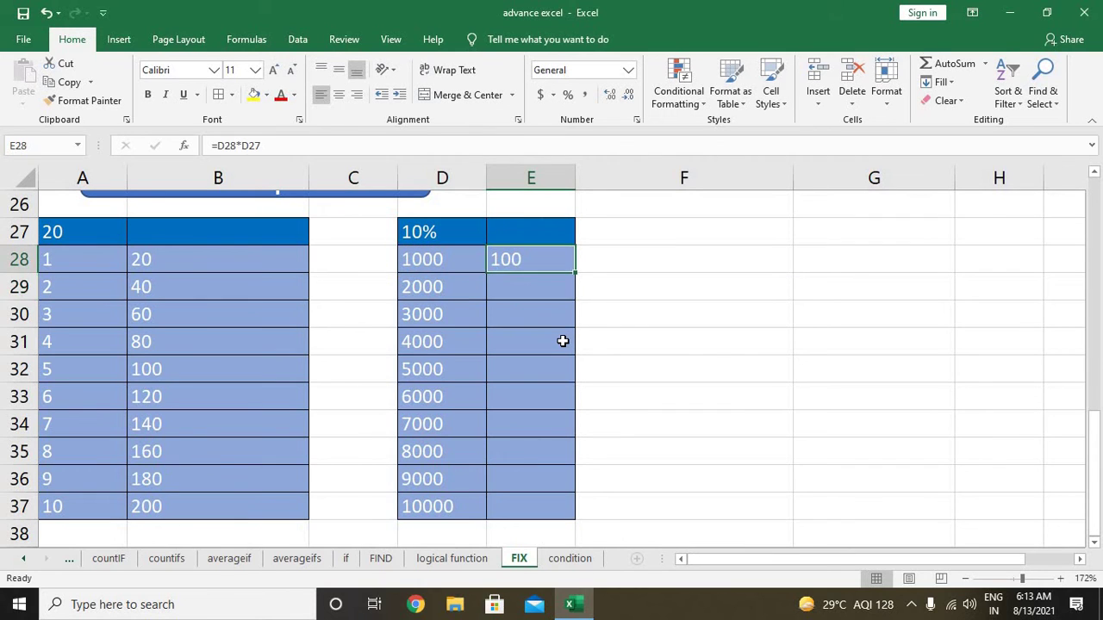
key("shift+Down")
key("shift+Down")
key("shift+Down")
key("shift+Down")
key("shift+Down")
key("shift+Down")
key("shift+Down")
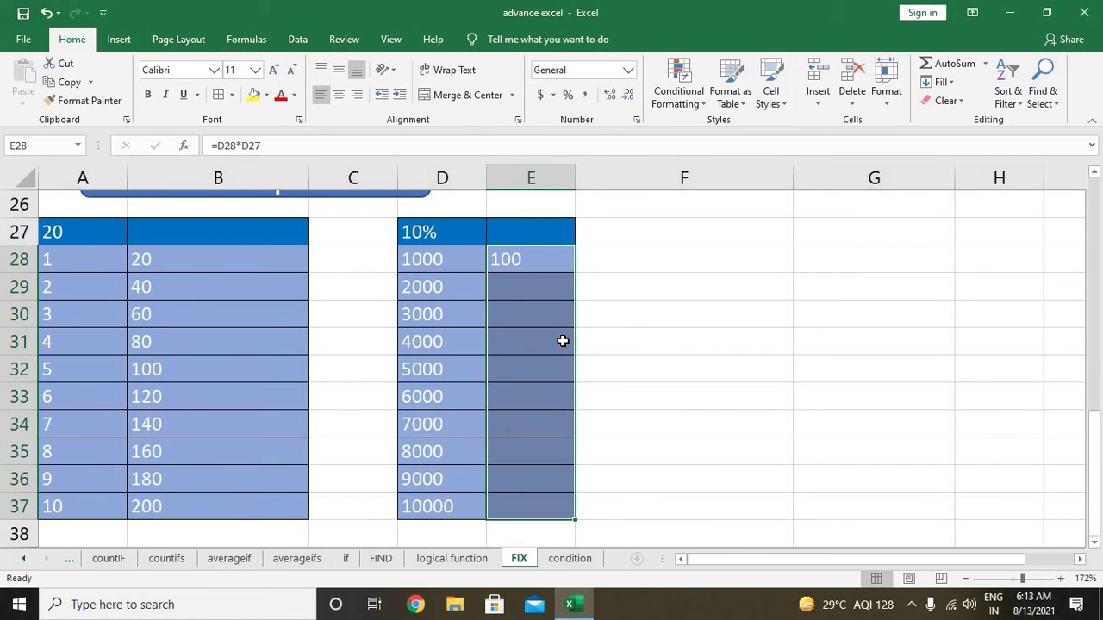
key("ctrl+d")
key("Down")
Inspect the copied formulas in E29:E37 to see the rate reference shift off D27.
key("F2")
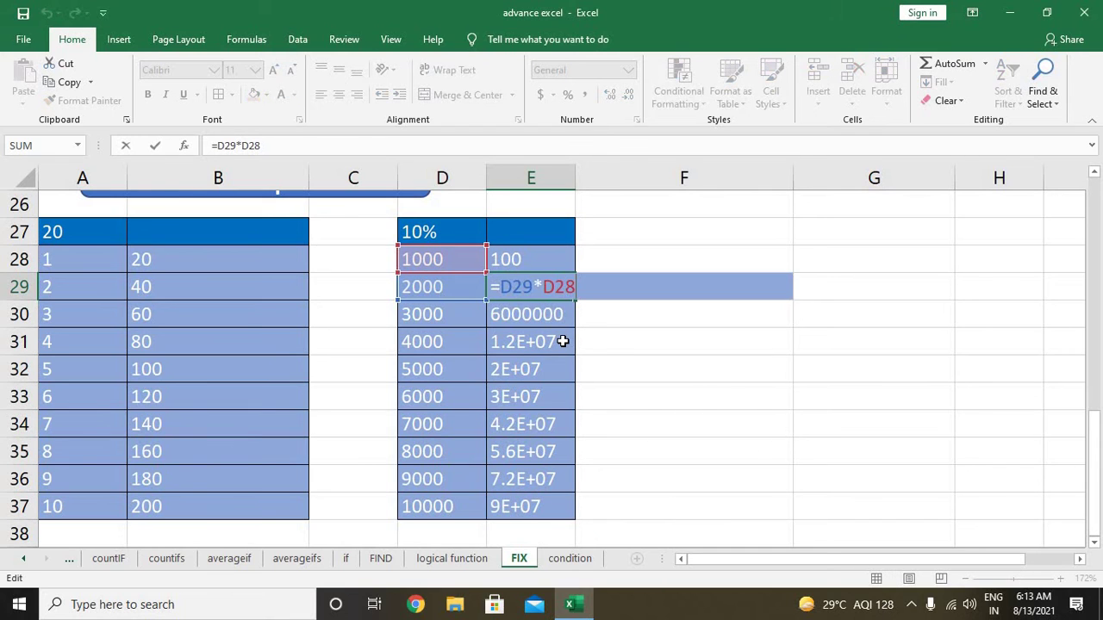
key("Return")
key("F2")
key("Return")
key("F2")
key("Return")
key("F2")
key("Return")
key("F2")
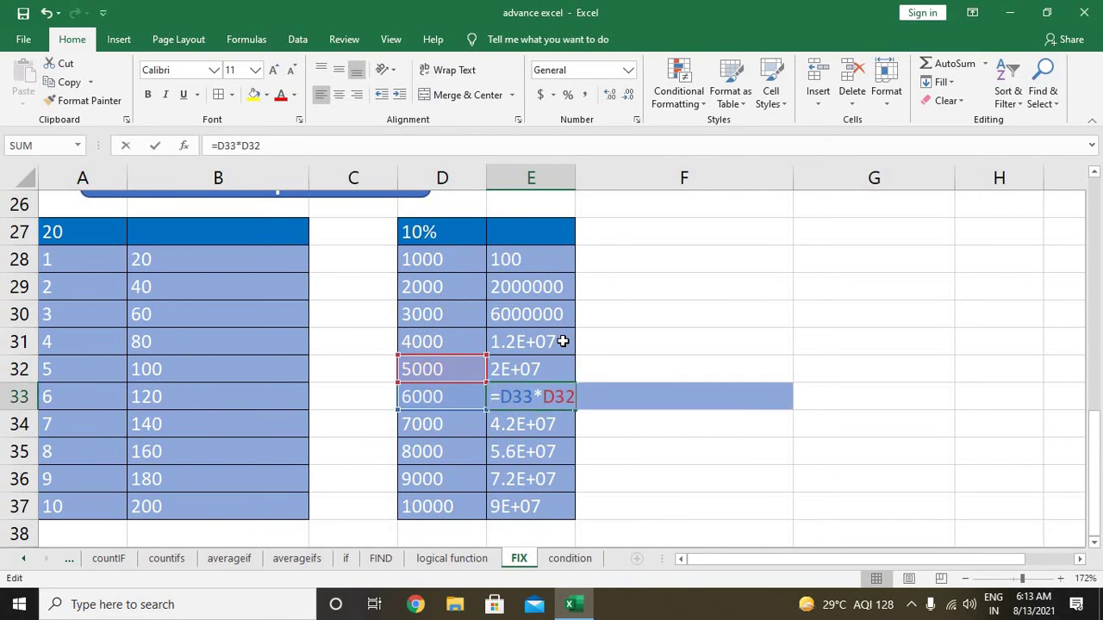
key("Return")
key("F2")
key("Return")
key("F2")
key("Return")
Lock the rate as $D$27 in E28's formula and refill E28:E37.
key("F2")
key("Return")
key("F2")
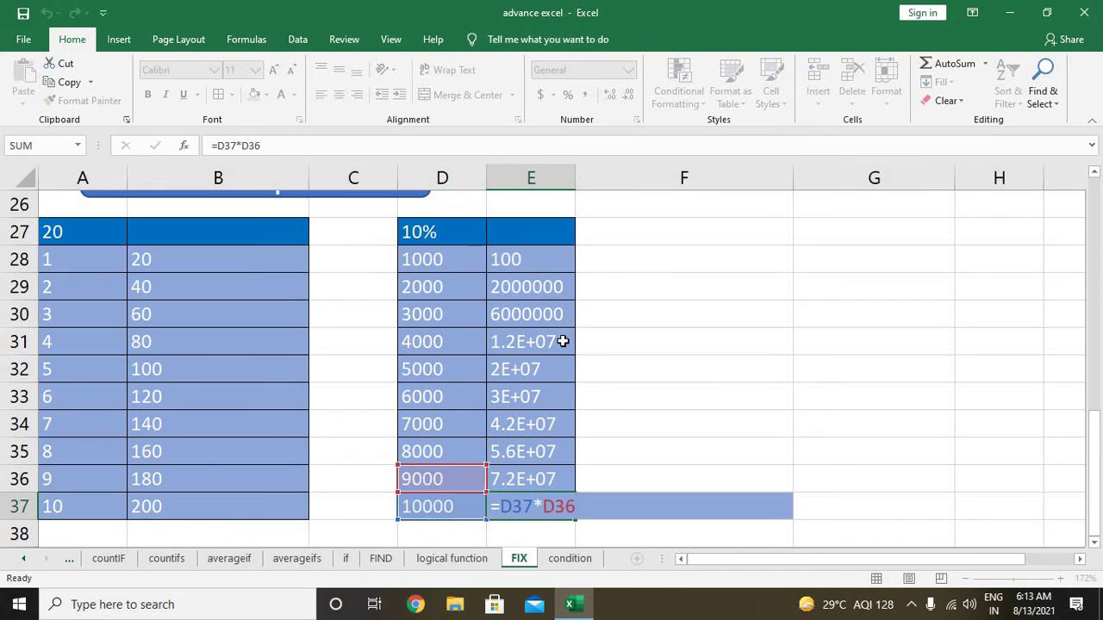
key("Escape")
key("Up")
key("Up")
key("Up")
key("Up")
key("Up")
key("Up")
key("Down")
key("F2")
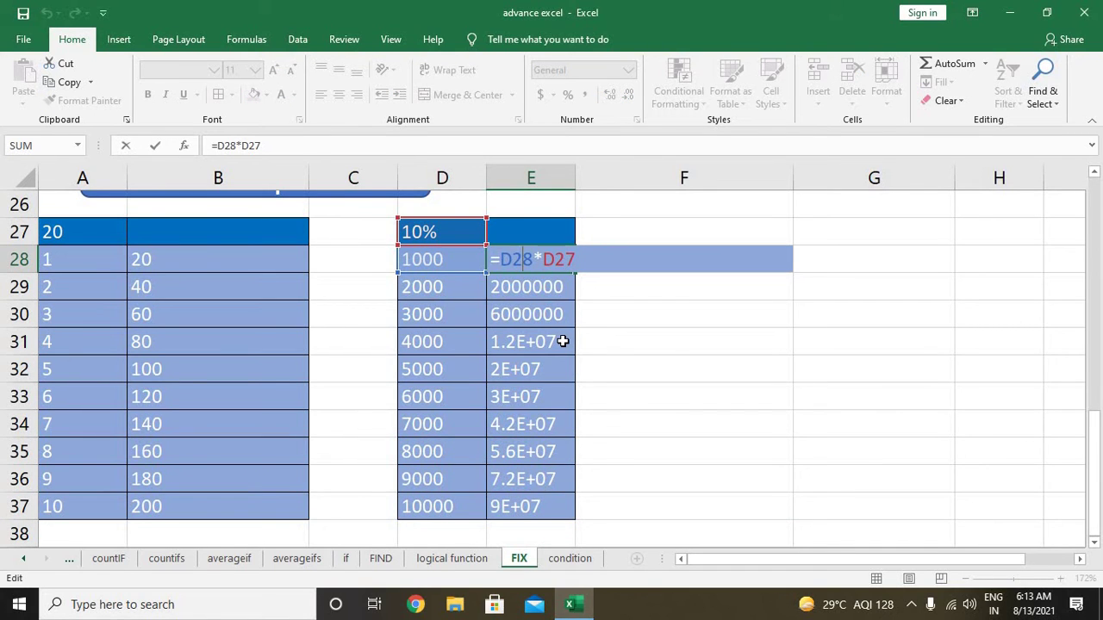
key("F4")
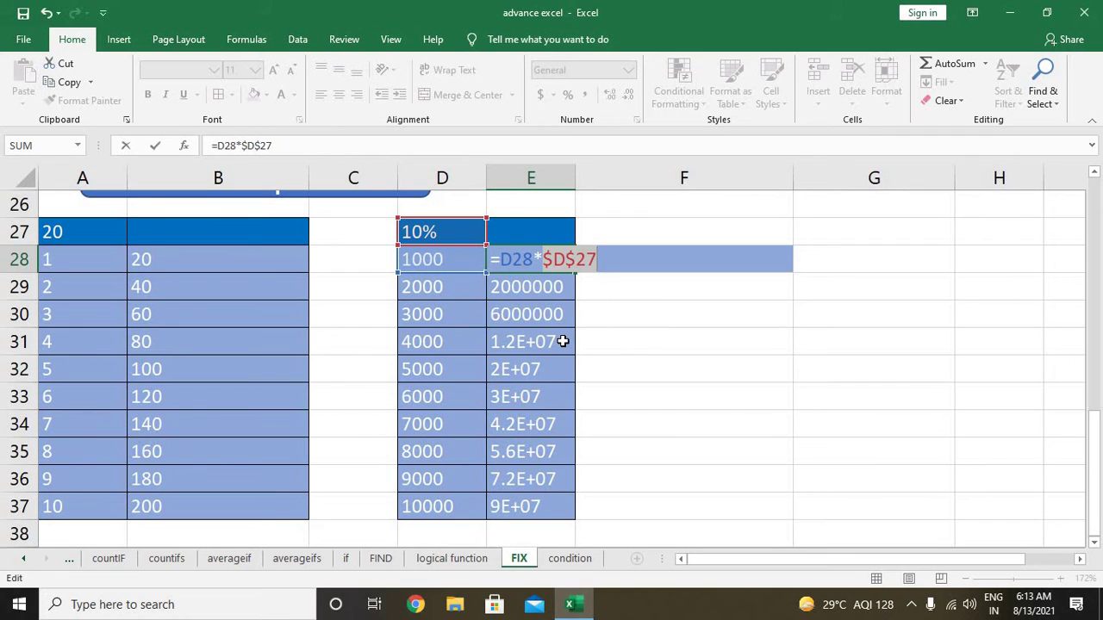
key("Return")
key("Up")
key("ctrl+shift+Down")
key("ctrl+d")
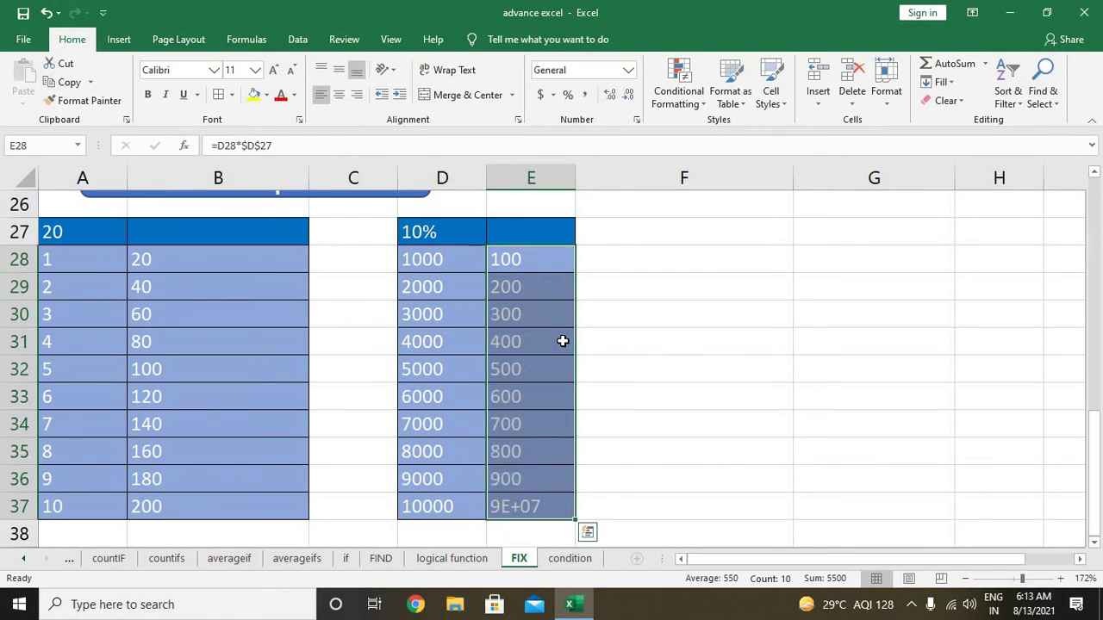
Verify E29 keeps $D$27, with results running 100 through 1000.
key("Down")
key("Down")
key("Down")
key("Down")
key("Down")
key("Down")
key("Down")
key("Down")
key("Down")
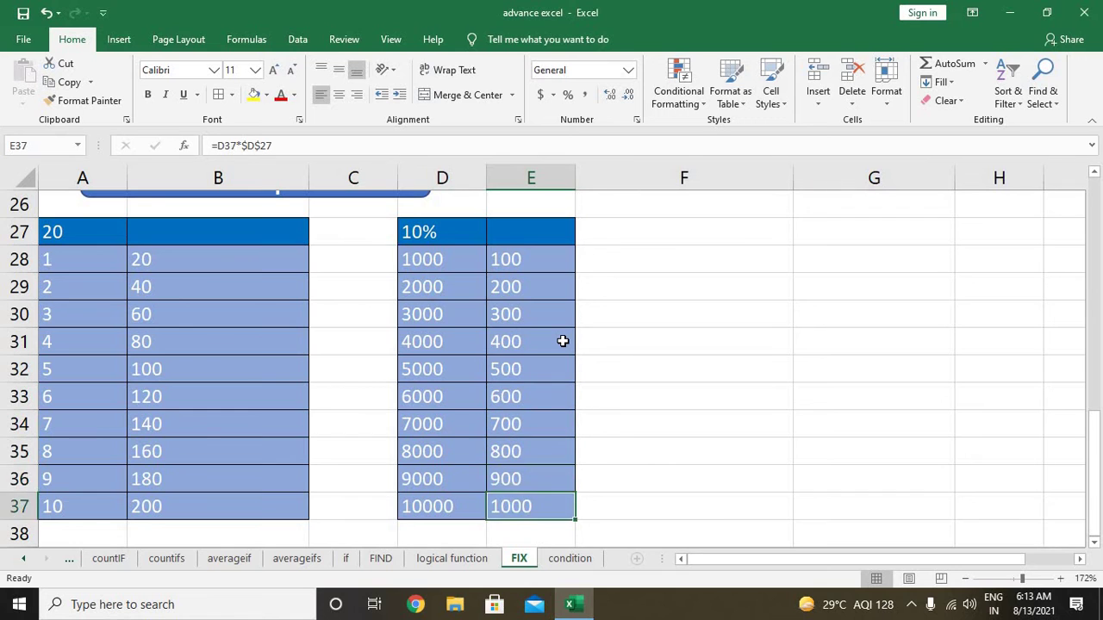
key("Up")
key("Up")
key("Up")
key("Up")
key("Up")
key("Up")
key("Down")
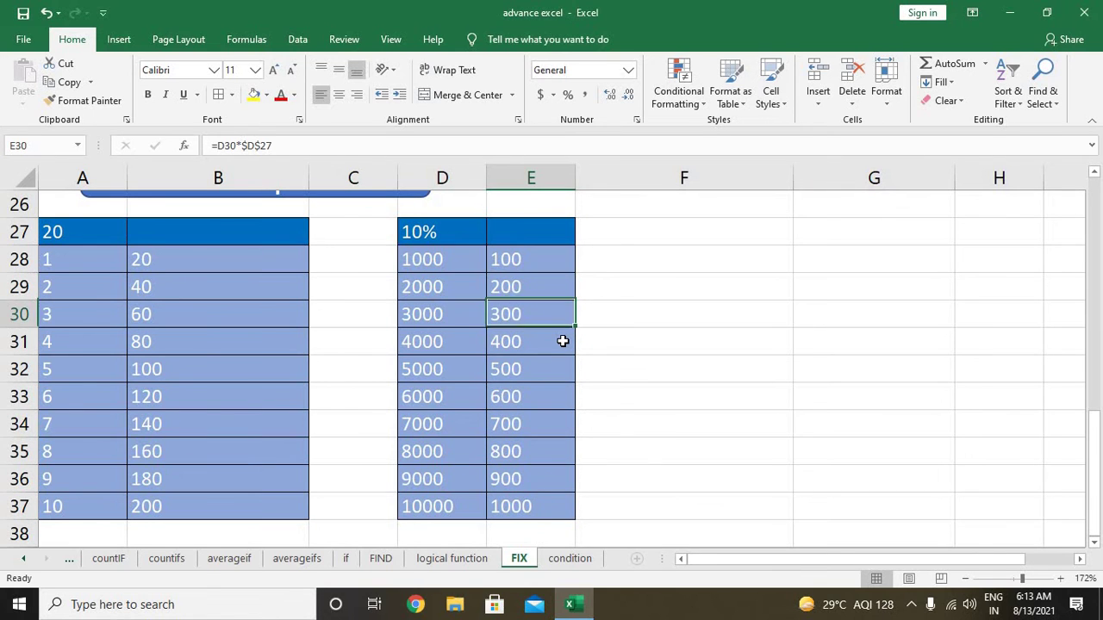
key("Down")
key("Down")
key("Down")
key("Down")
key("Left")
key("Down")
Enter 55 in A40, type 1–5 beneath it, and fill the series down through 10.
key("Left")
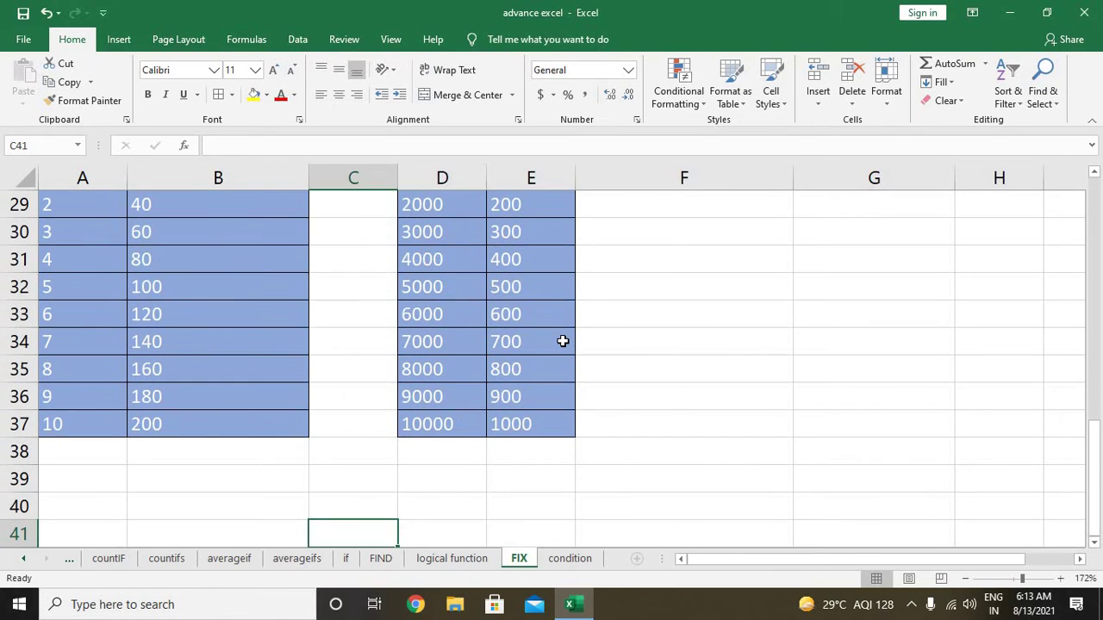
key("Left")
key("Left")
scroll(554, 349, "down", 3)
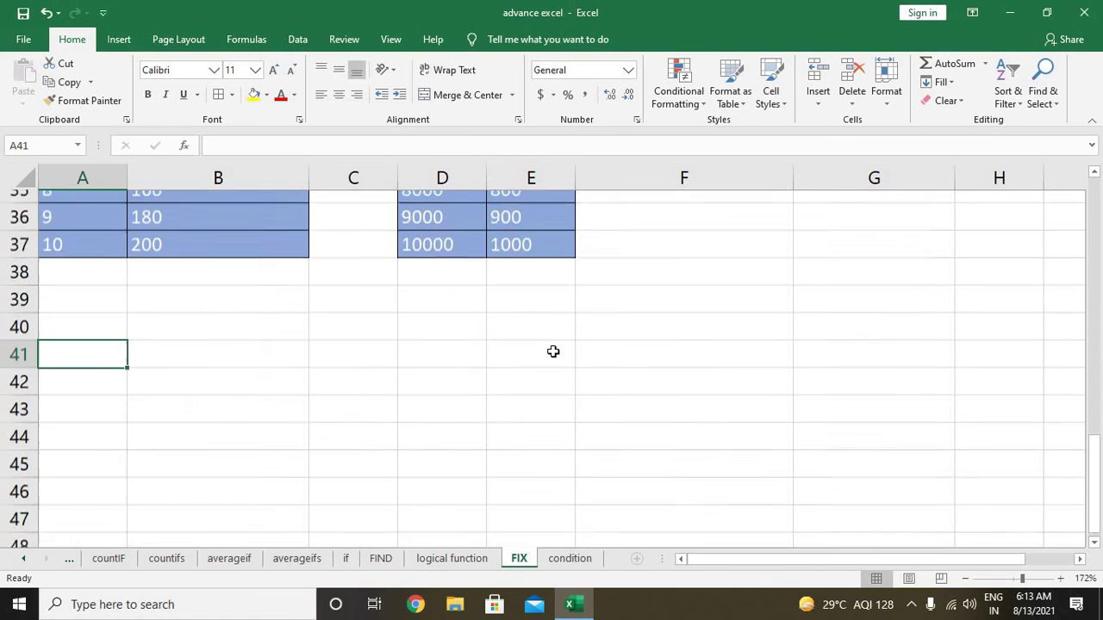
scroll(180, 343, "up", 1)
key("Up")
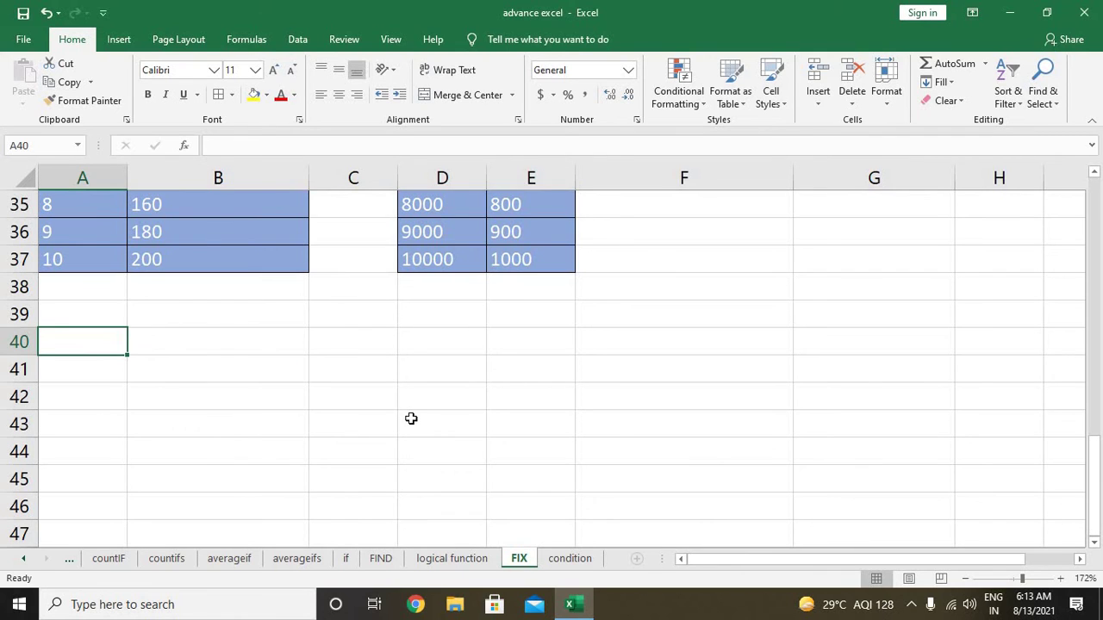
type("55")
key("Return")
type("1")
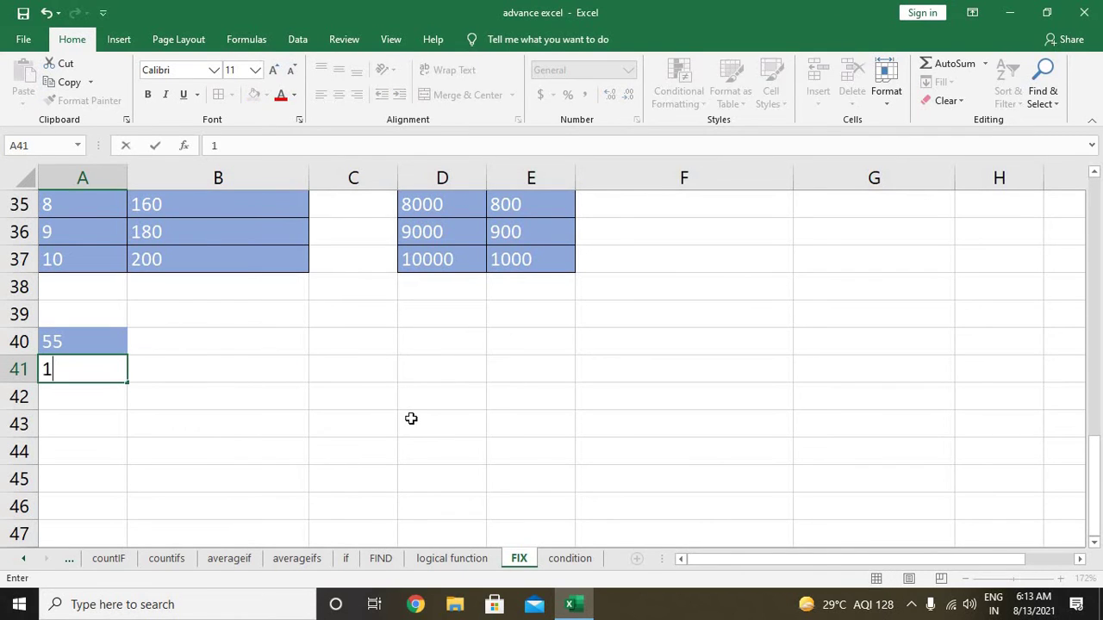
type(" 2 3 4  5")
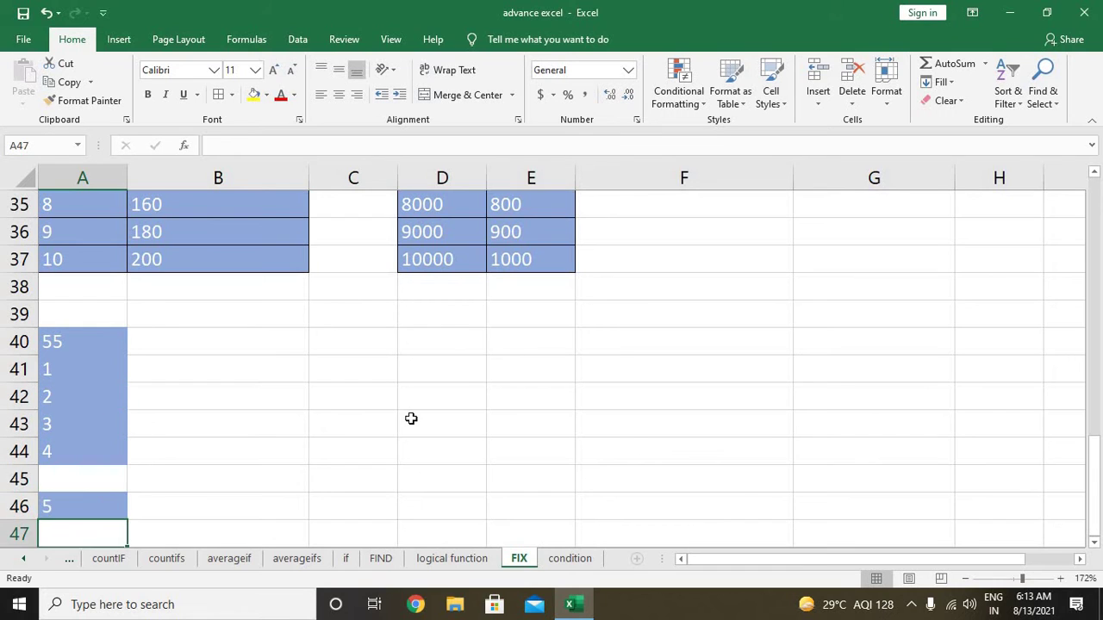
key("Up")
key("Up")
key("Up")
key("Up")
key("shift+Down")
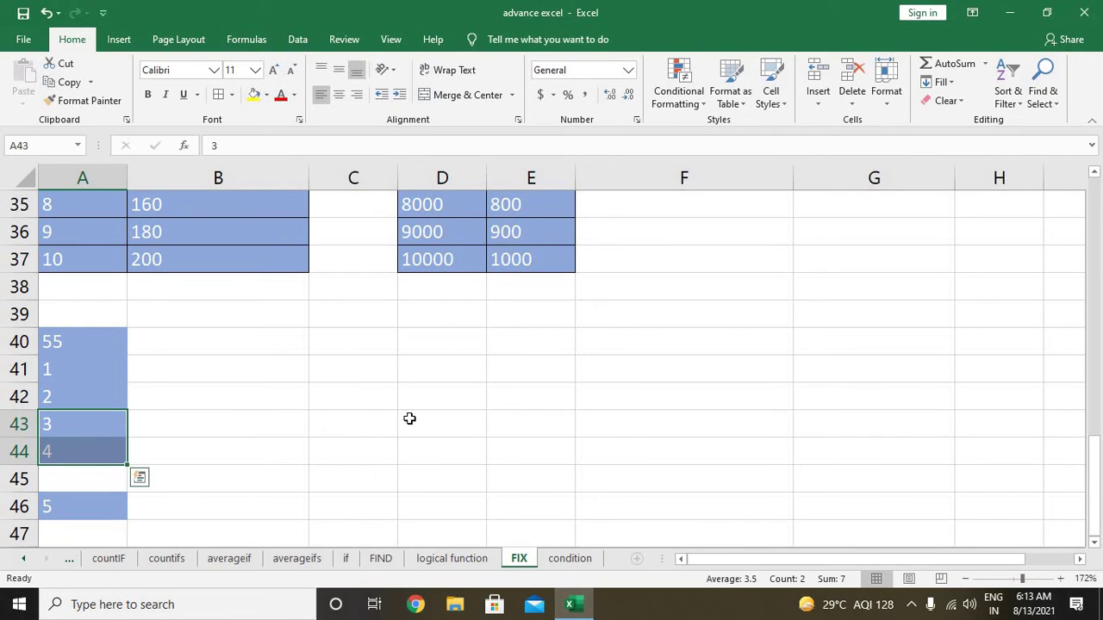
left_click_drag(126, 465, 119, 521)
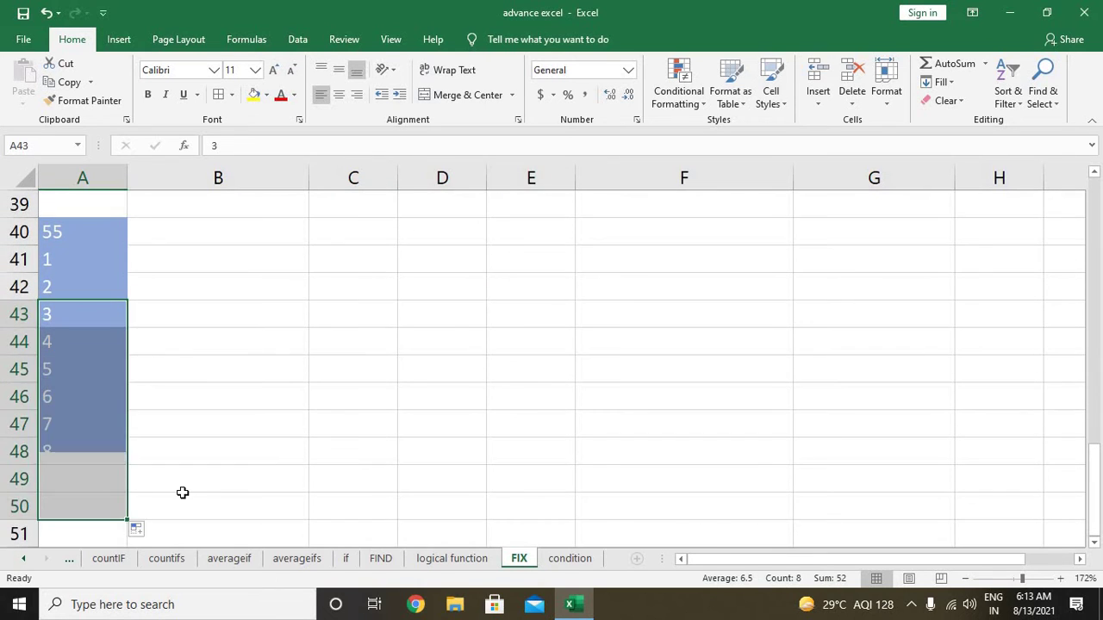
scroll(182, 492, "up", 2)
Move the 55 from A40 up into A39.
left_click(168, 398)
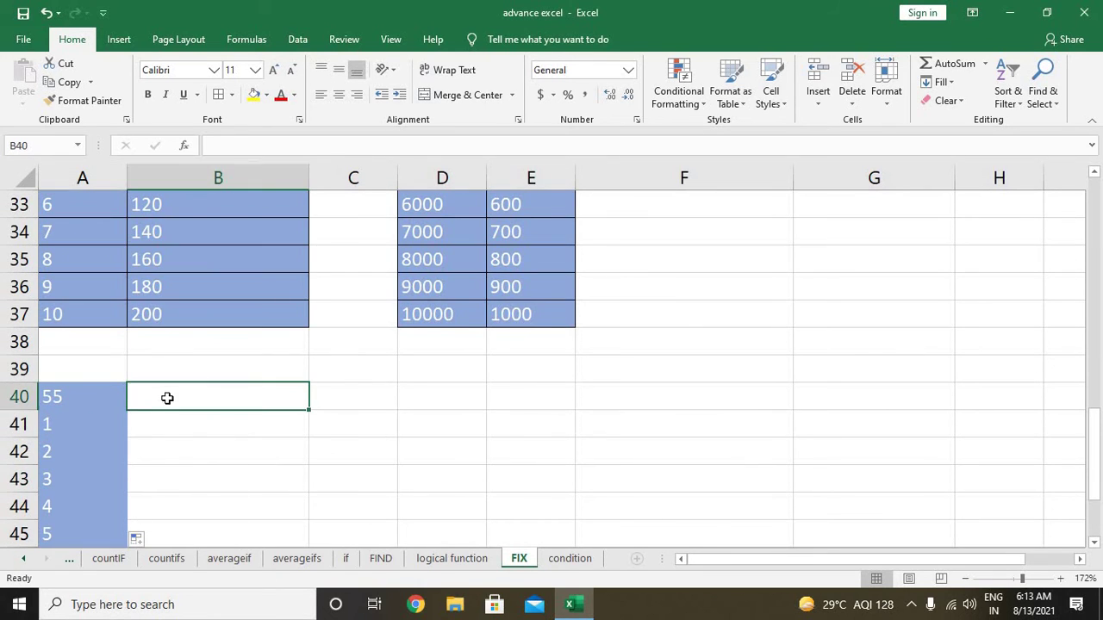
left_click(115, 407)
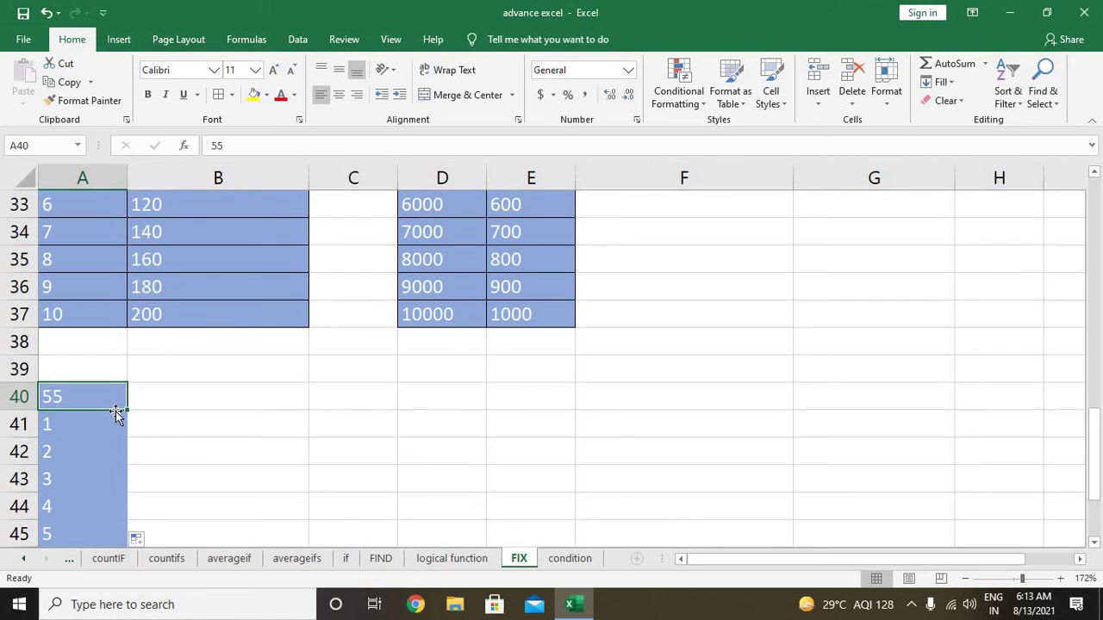
left_click_drag(118, 416, 142, 399)
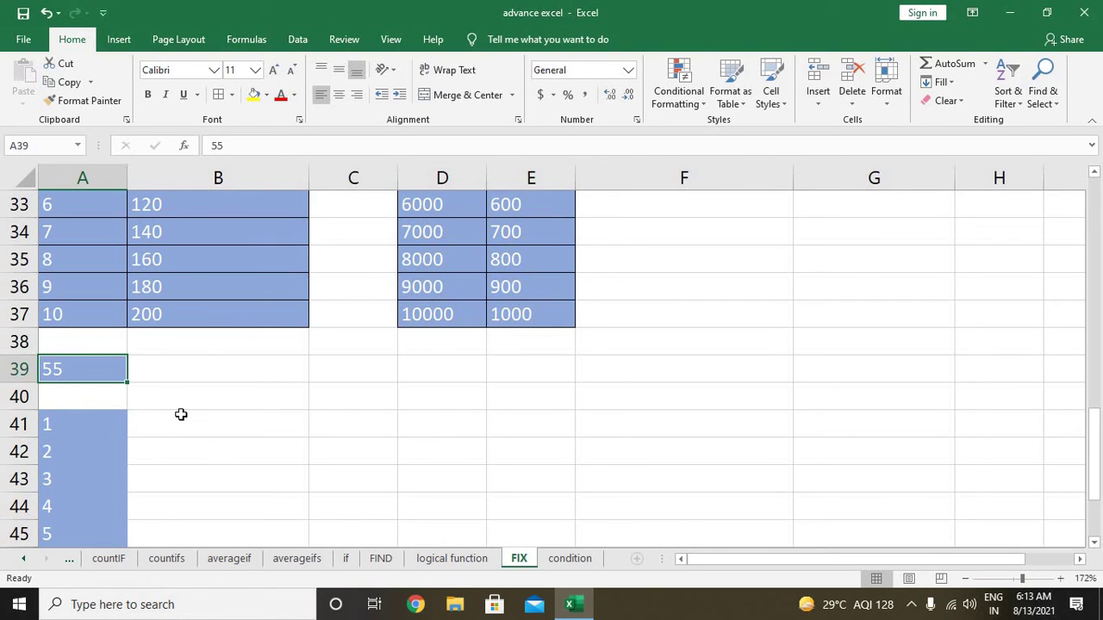
Enter 100, 200, 300 in B40:D40 and extend the series to 600 in G40.
left_click(181, 415)
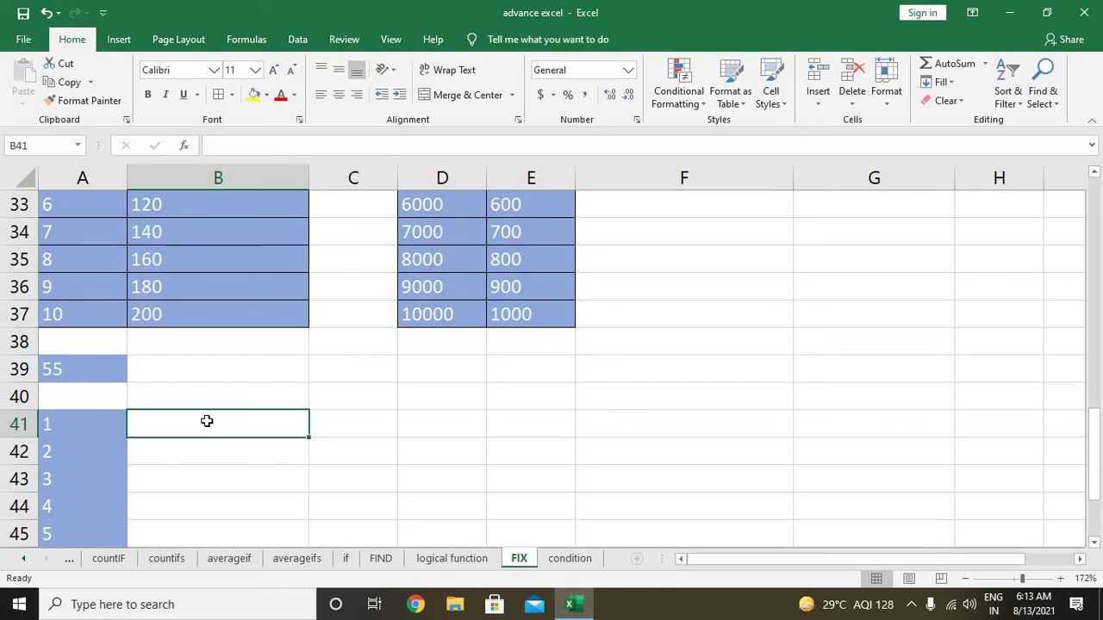
key("Up")
type("100")
key("Tab")
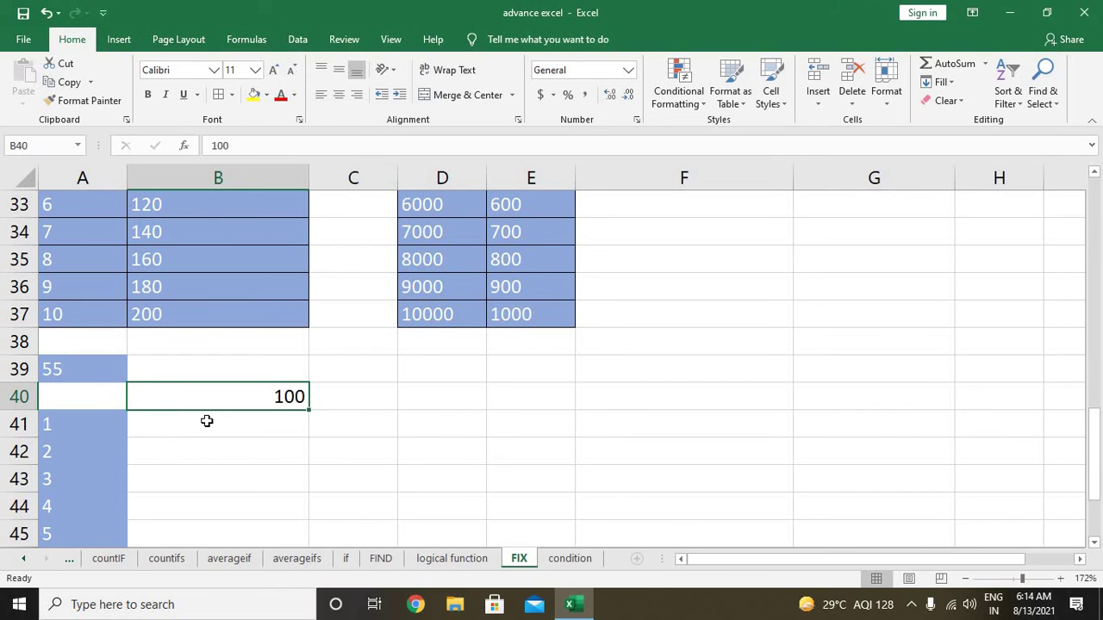
type("200")
key("Tab")
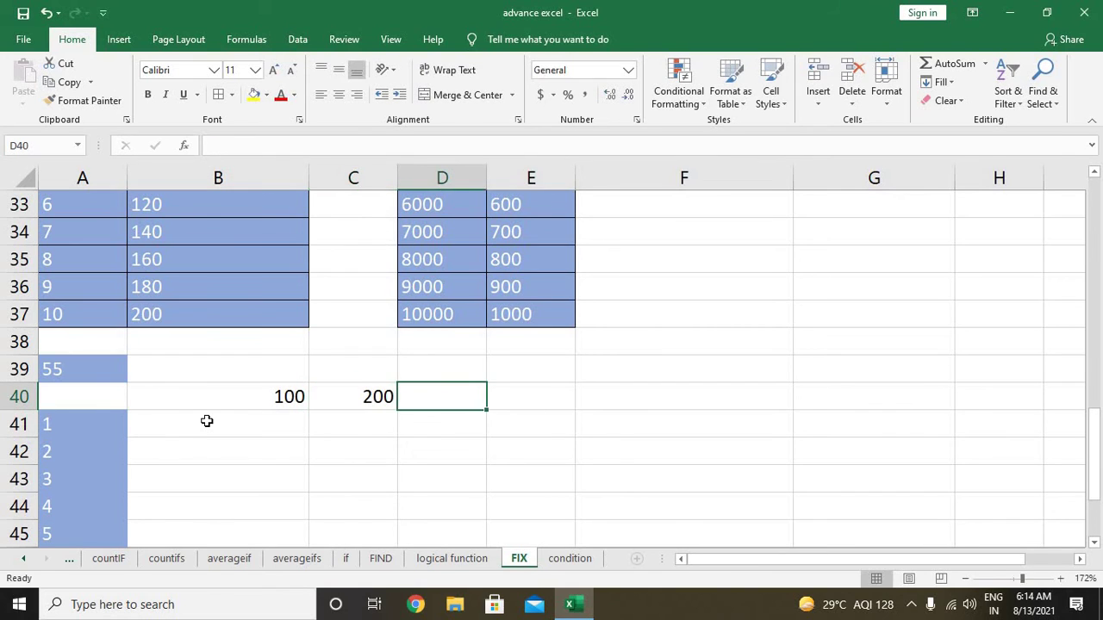
type("300")
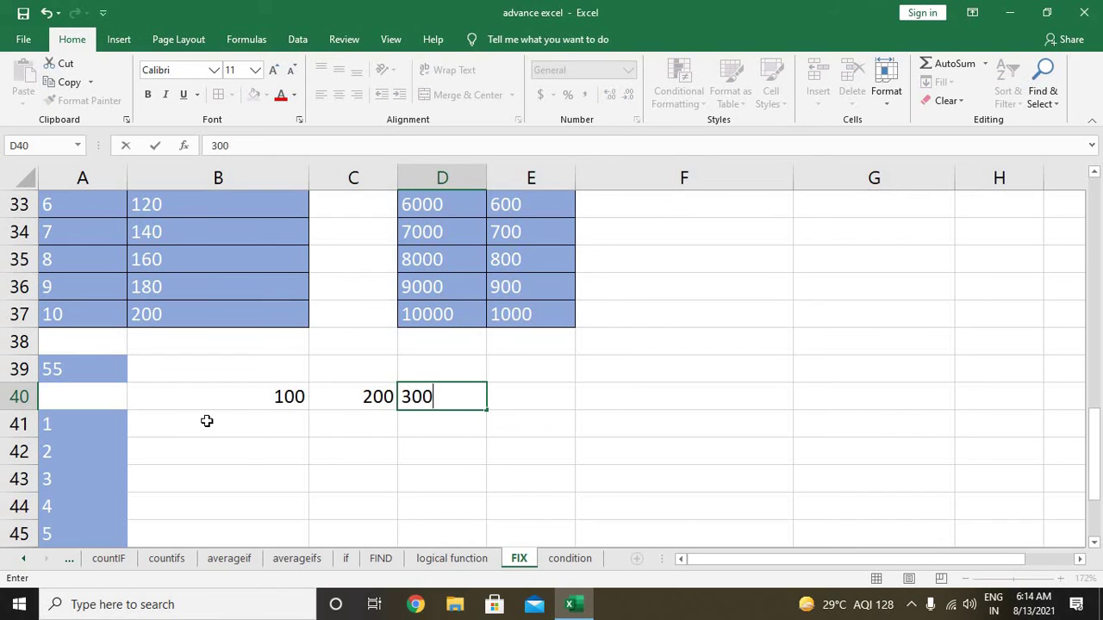
left_click(234, 443)
mouse_move(244, 399)
left_mouse_down()
mouse_move(477, 396)
mouse_move(482, 411)
mouse_move(758, 413)
left_mouse_up()
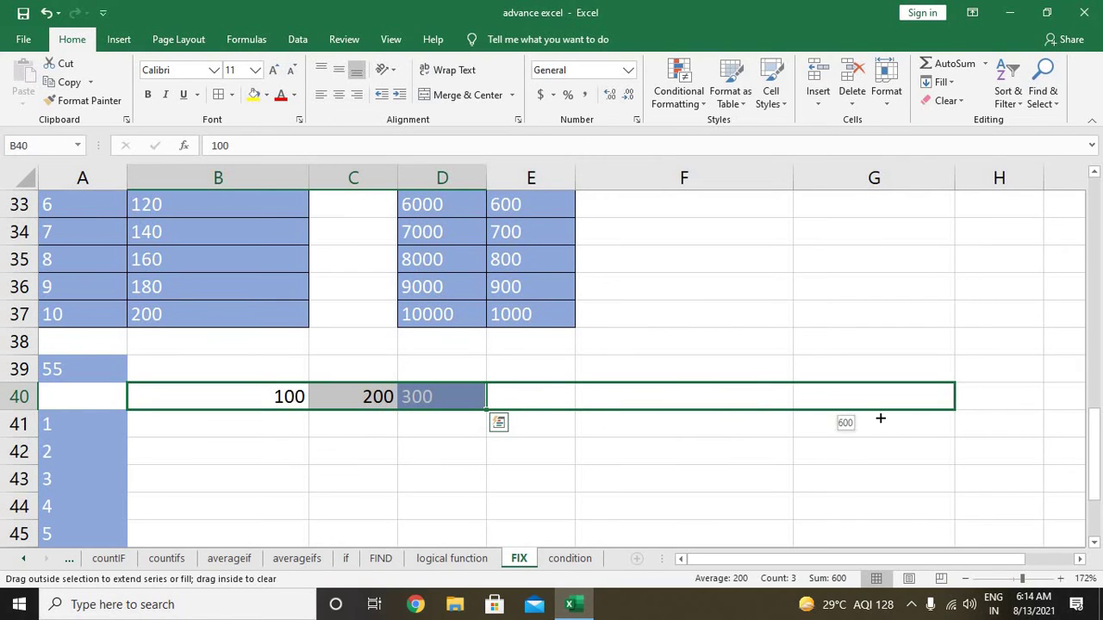
left_click_drag(874, 418, 865, 431)
left_click(820, 450)
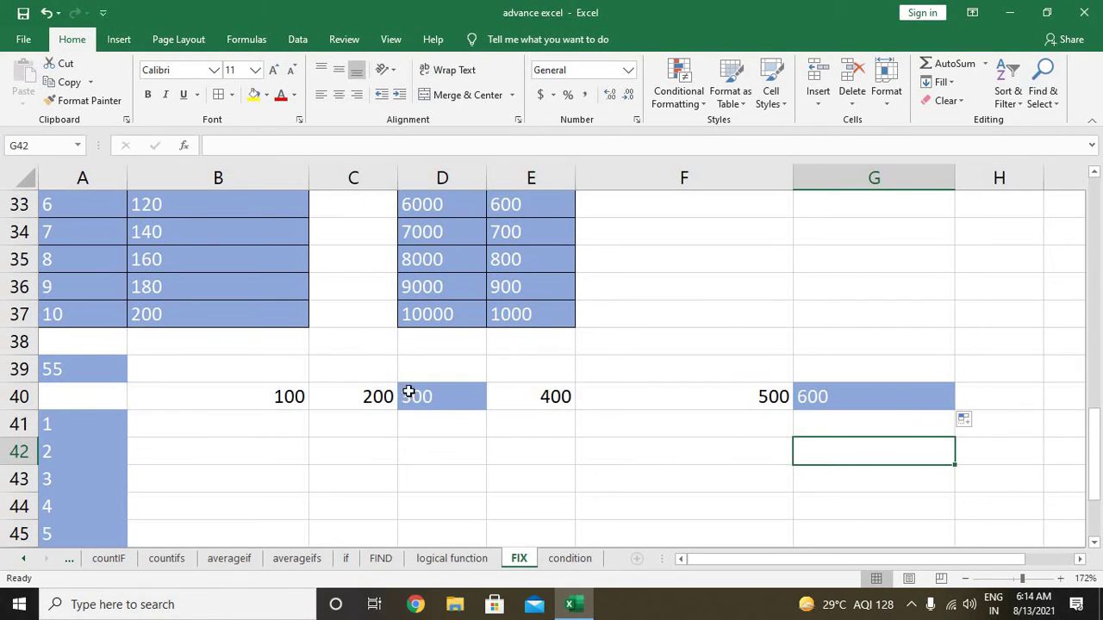
left_click(292, 371)
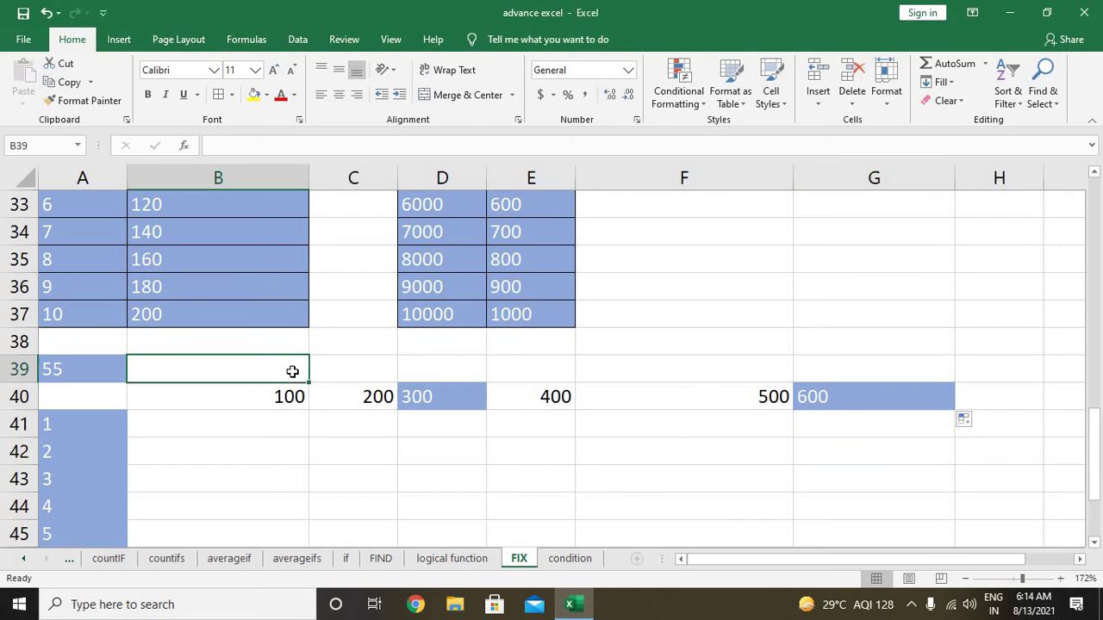
Use Format Painter to give the 100–600 header row B40:G40 A39's blue fill.
left_click(95, 101)
left_click_drag(284, 395, 858, 396)
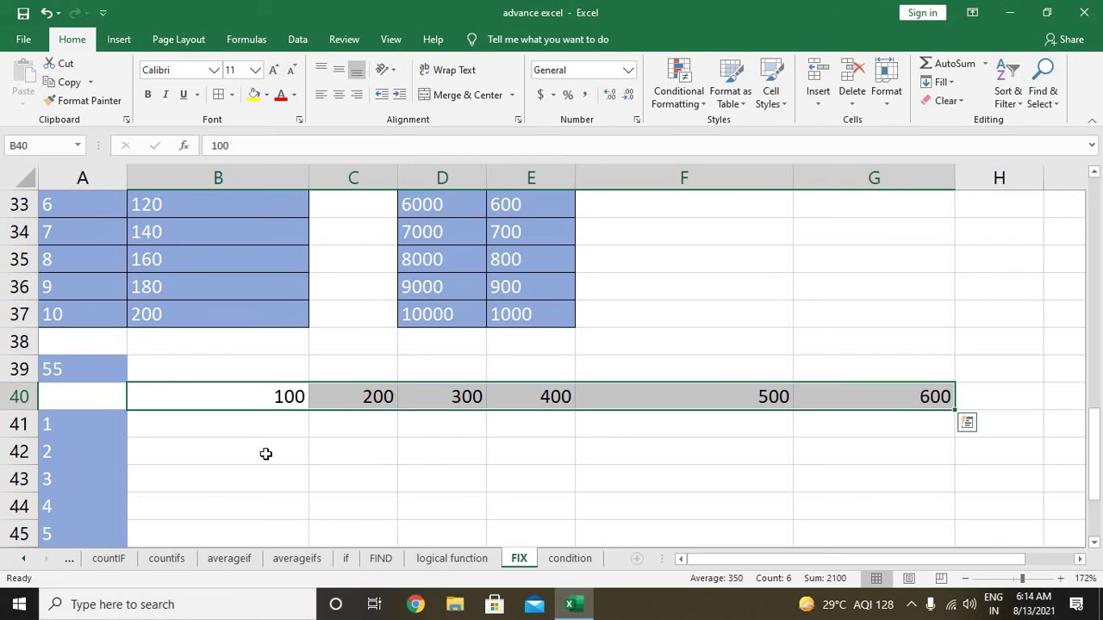
left_click(261, 457)
left_click(253, 421)
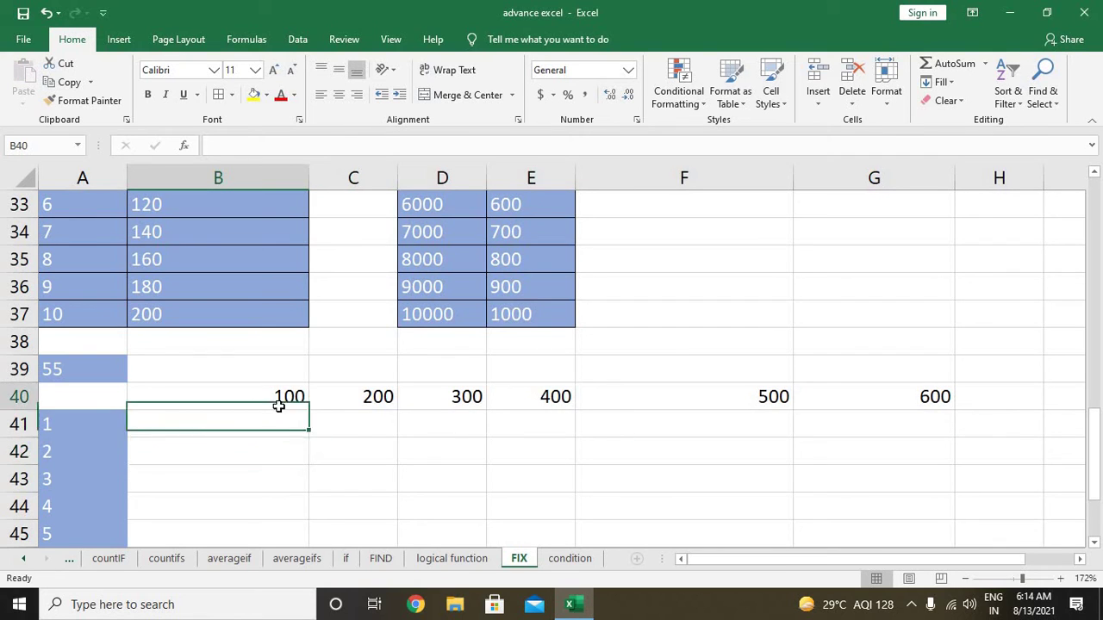
left_click(283, 394)
left_click(51, 372)
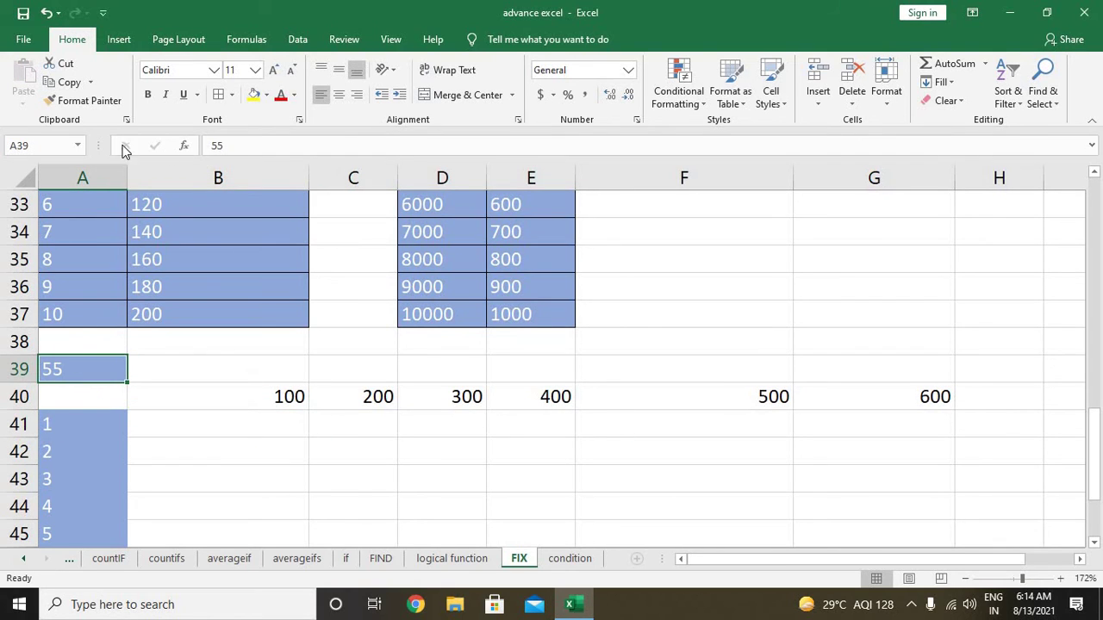
left_click(89, 101)
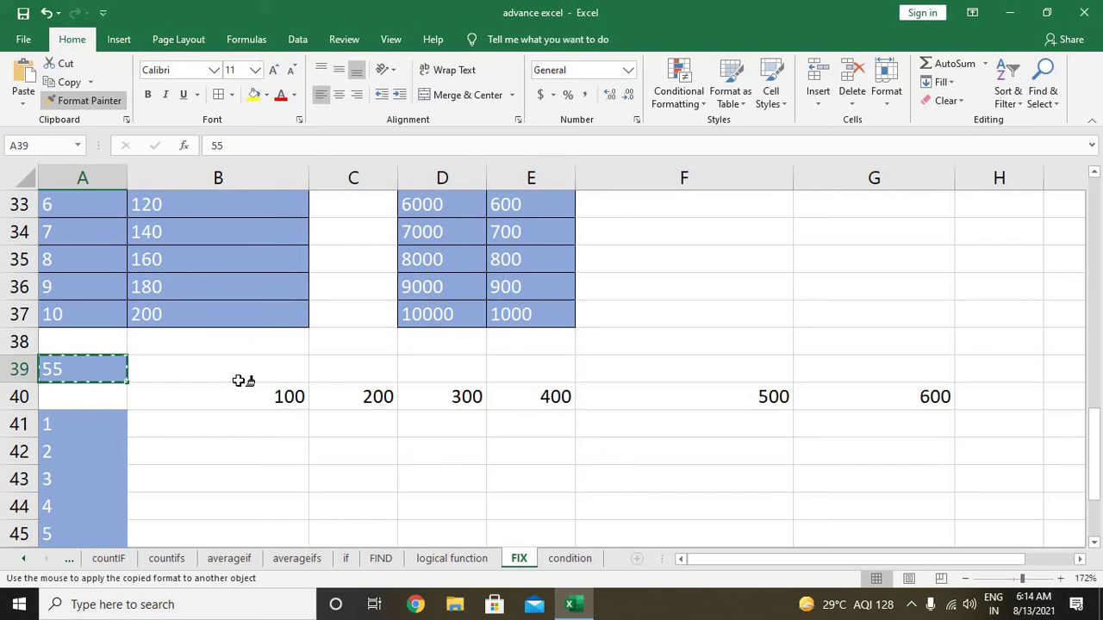
left_click_drag(216, 397, 882, 394)
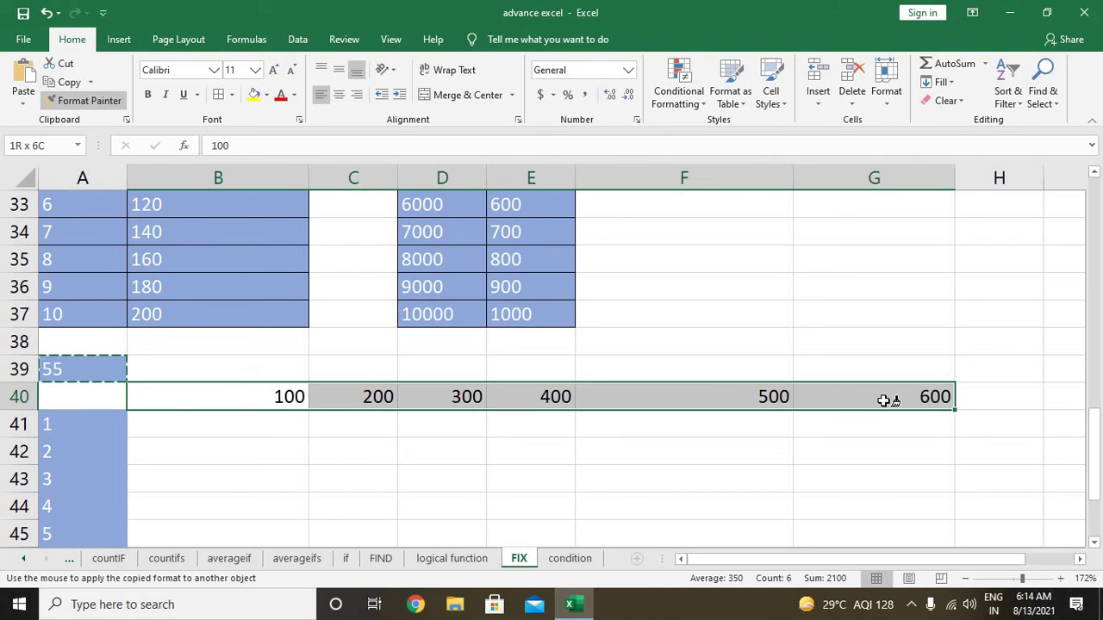
left_click(249, 449)
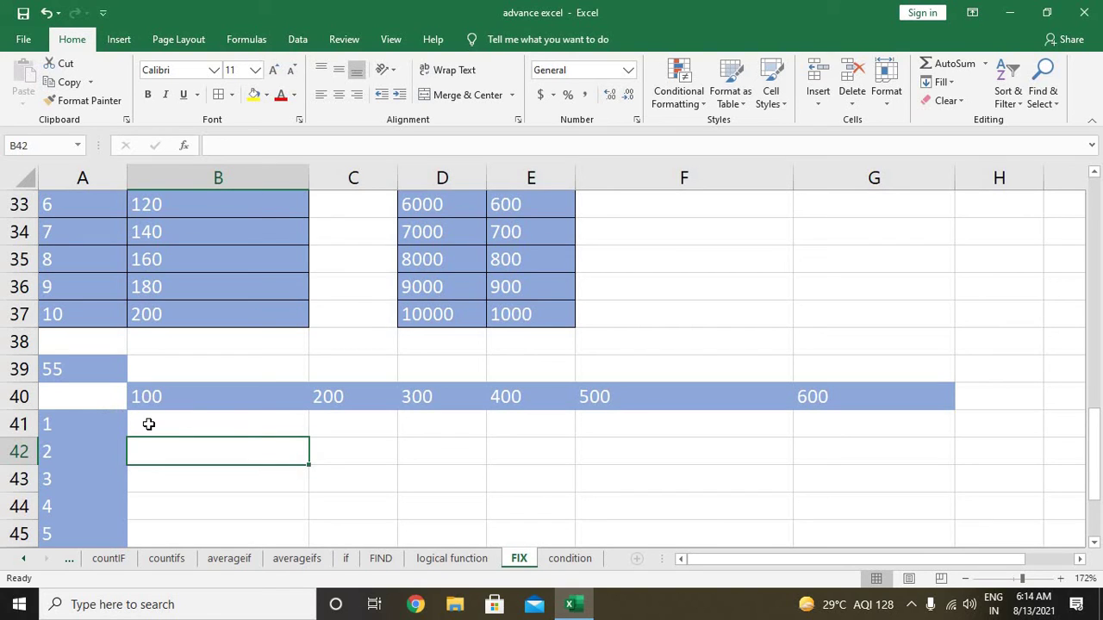
Enter =$A$39*A41+B40 in B41, which gives 155.
left_click(163, 428)
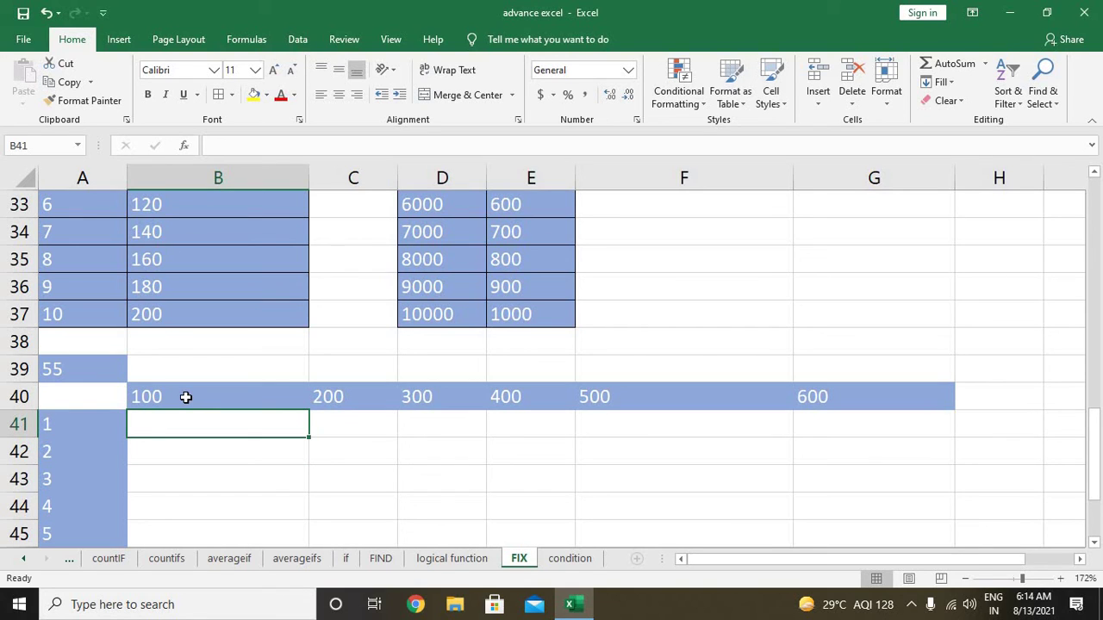
type("=")
left_click(95, 375)
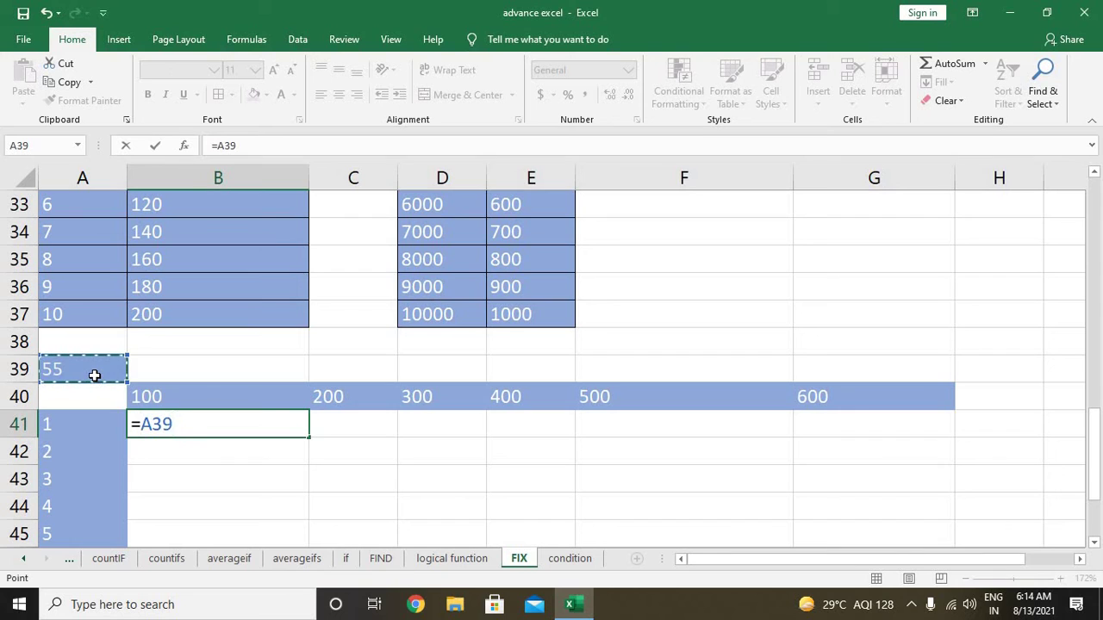
key("F4")
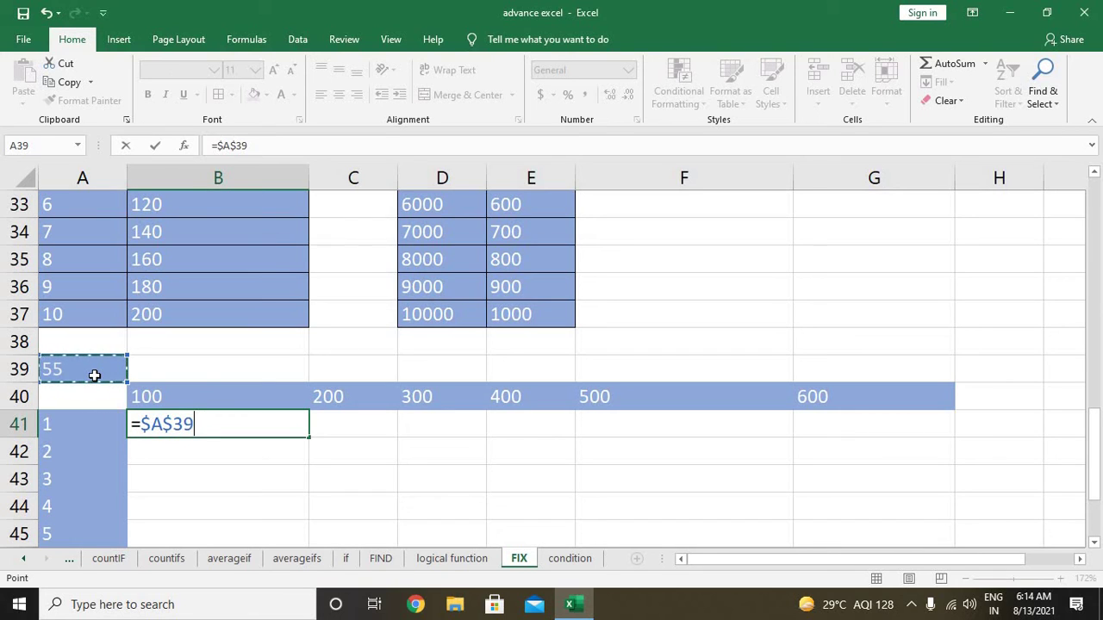
type("*")
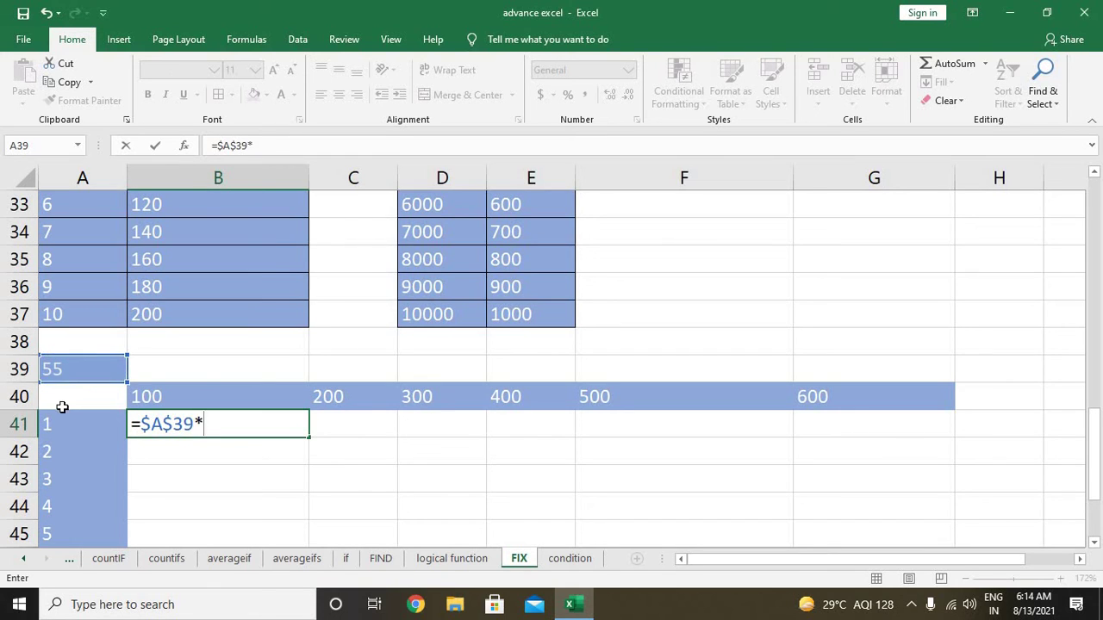
left_click(65, 419)
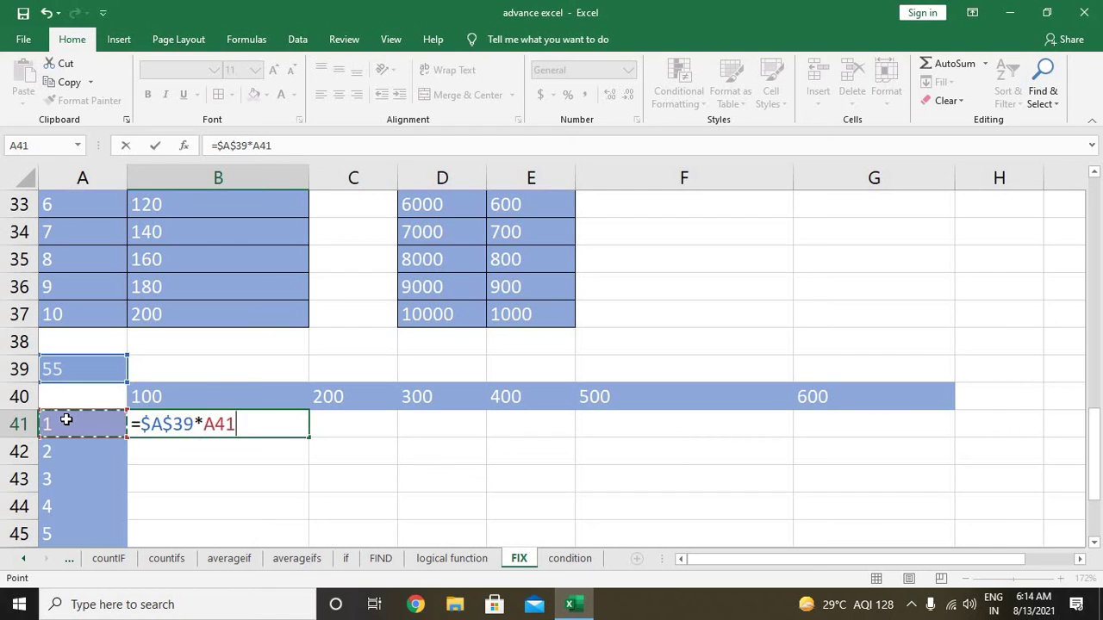
type("+")
left_click(156, 398)
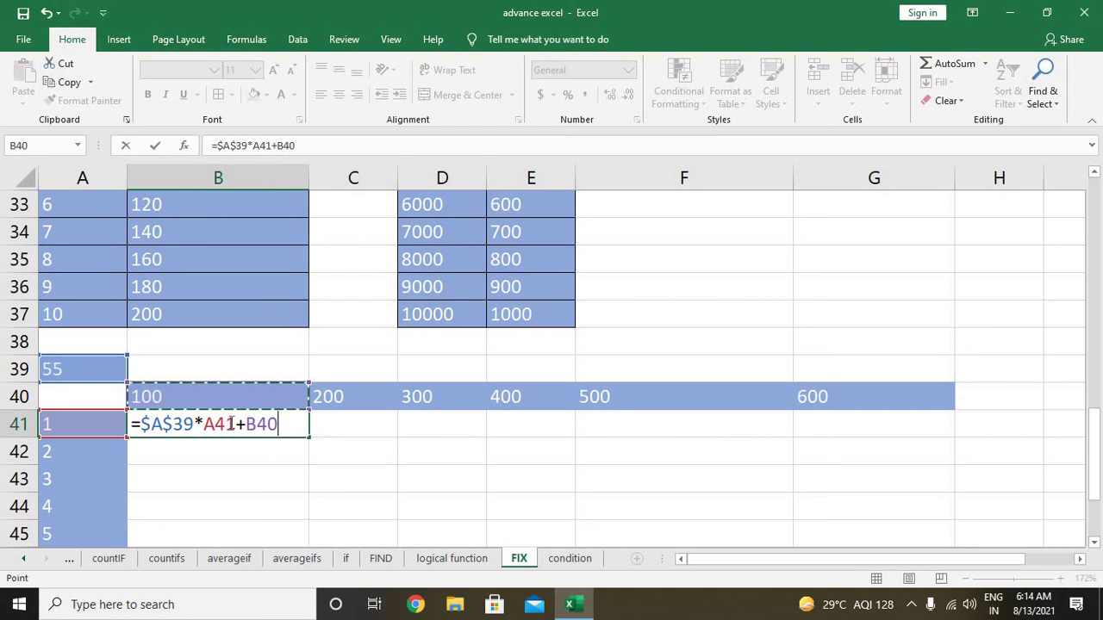
key("Return")
Fill B41's formula down to B50 and across to column G.
left_click(280, 429)
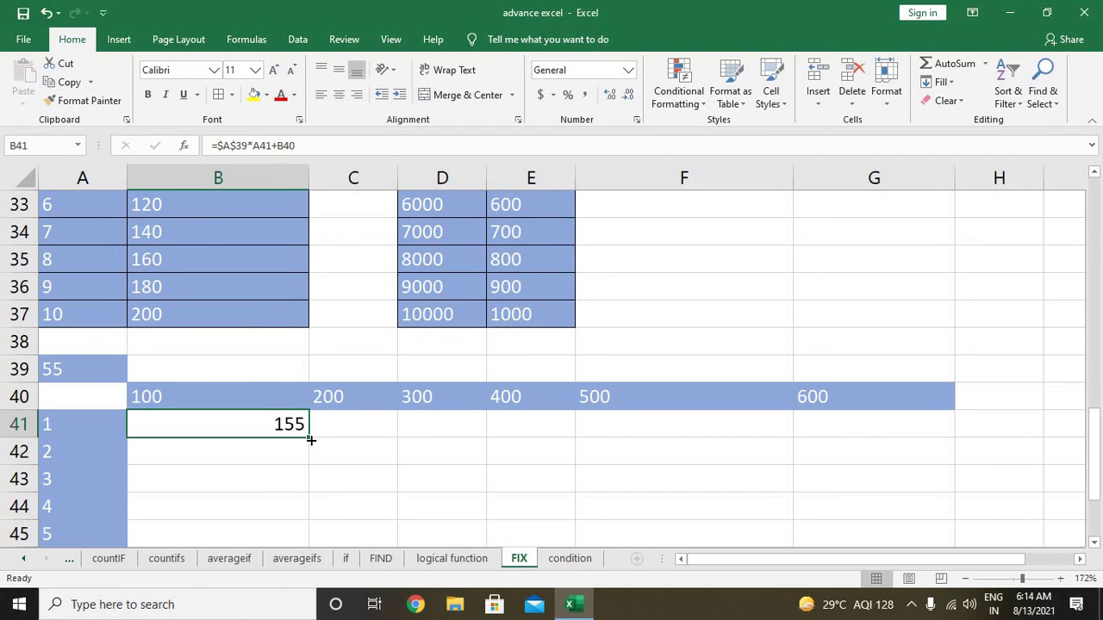
left_click_drag(311, 473, 310, 522)
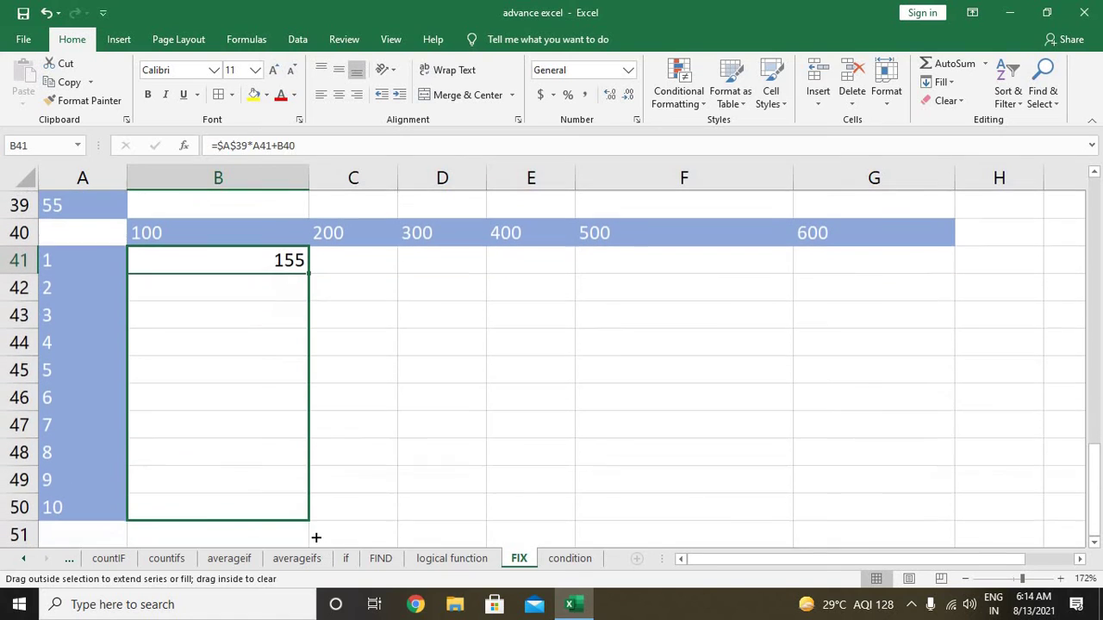
left_click_drag(312, 520, 961, 523)
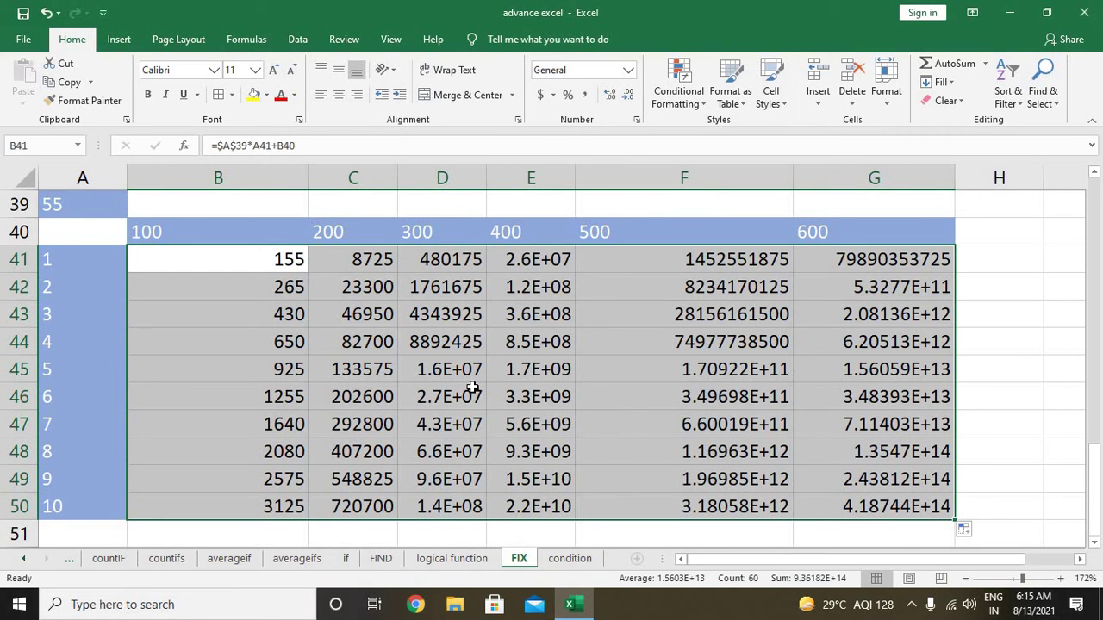
scroll(387, 354, "up", 1)
left_click(380, 341)
Inspect the copied formulas and their references in C41 through G41.
double_click(379, 341)
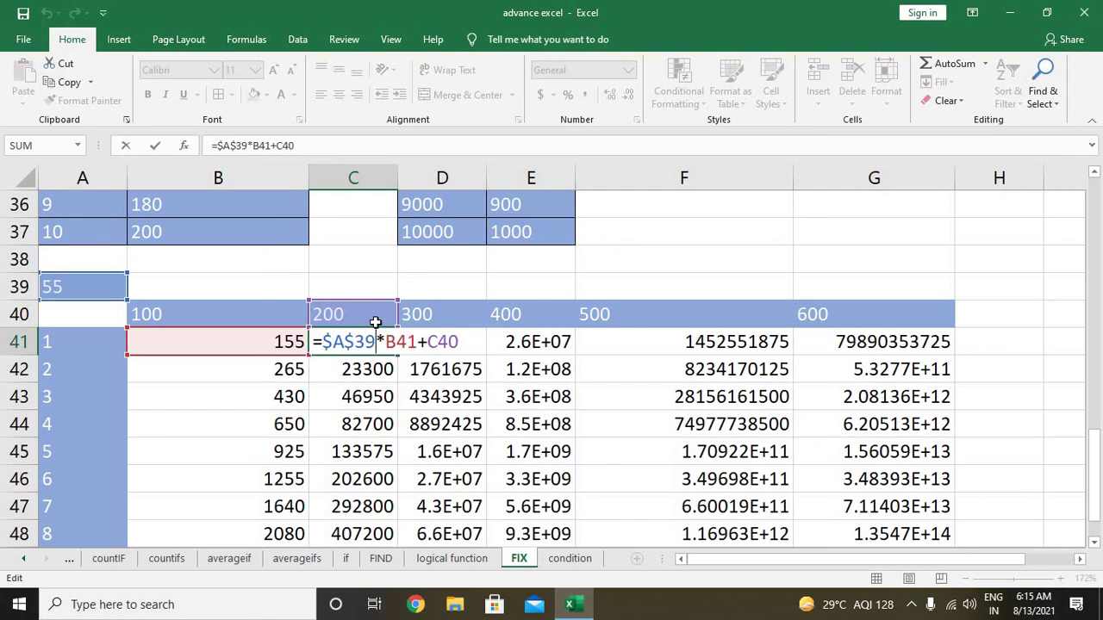
left_click(439, 339)
double_click(441, 340)
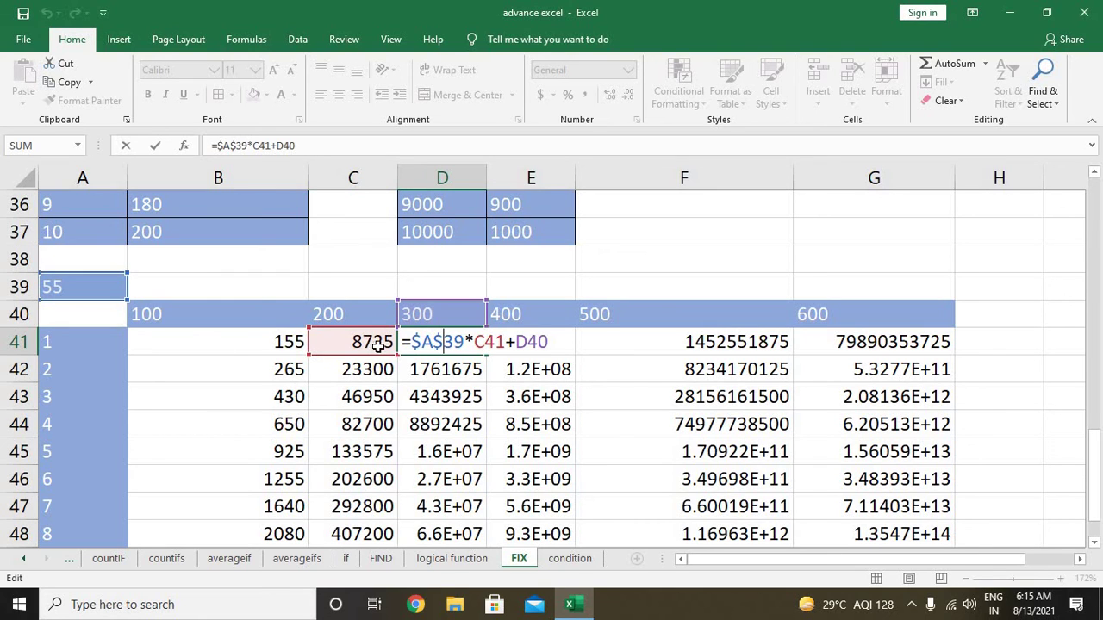
left_click(512, 343)
double_click(527, 342)
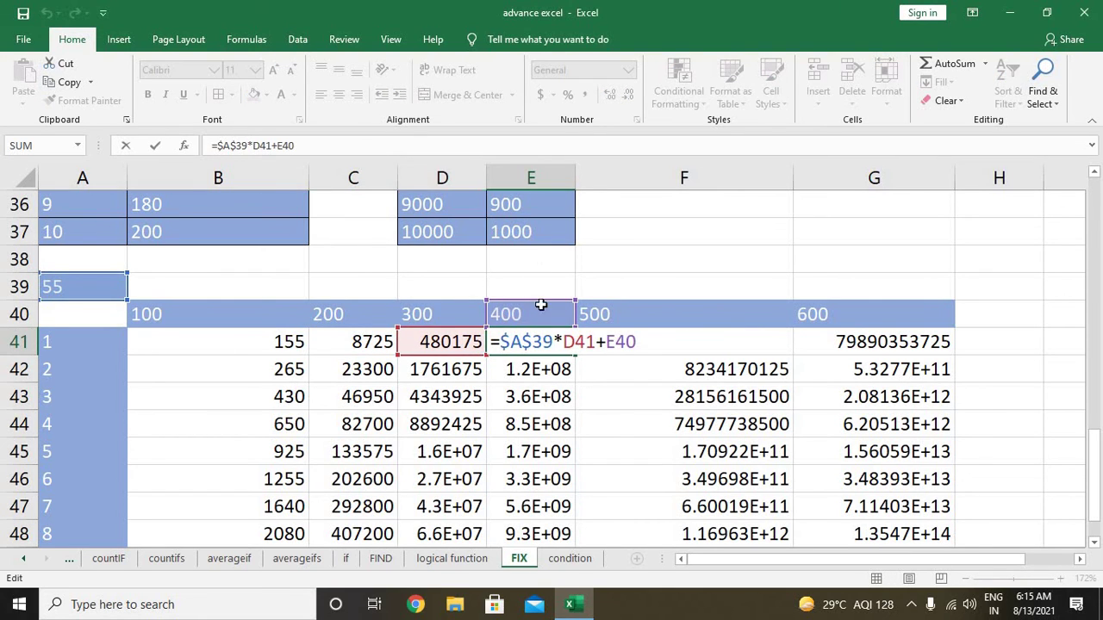
key("Return")
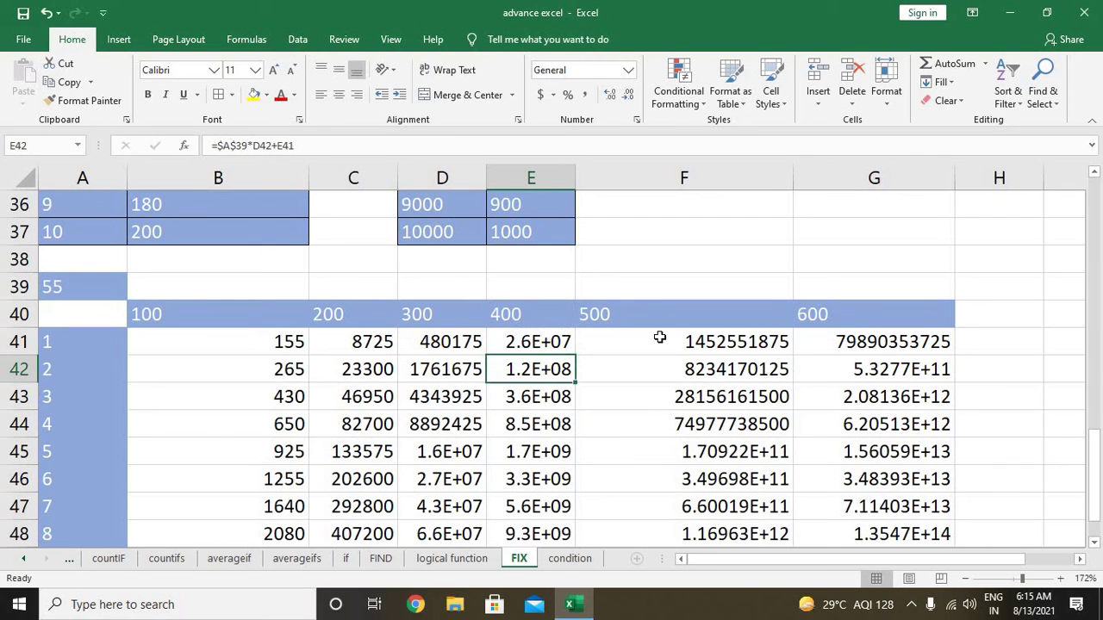
double_click(659, 341)
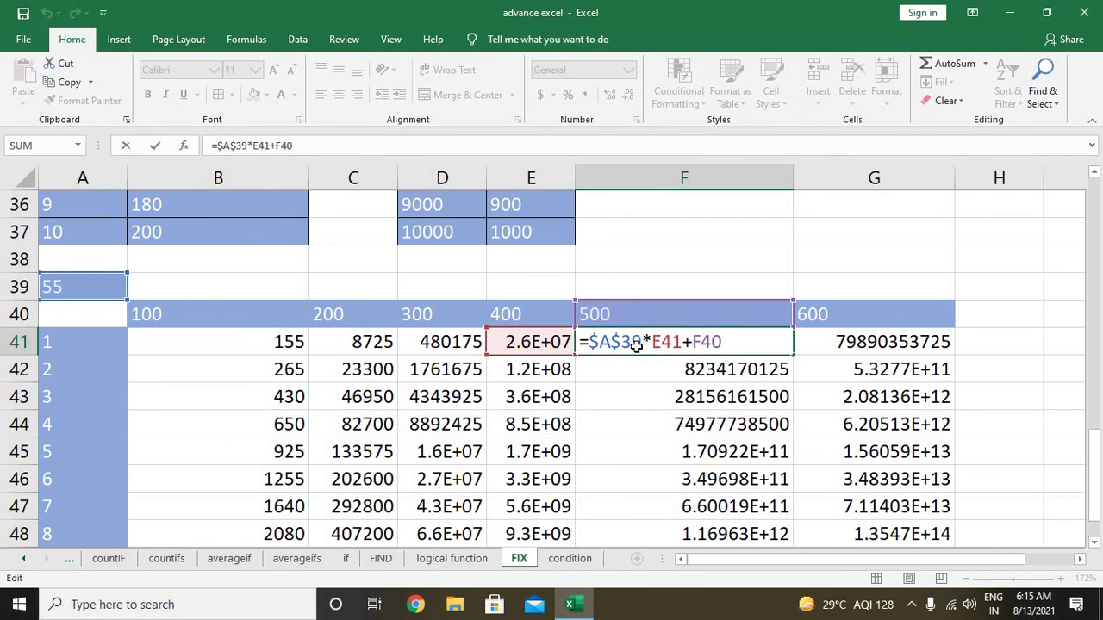
key("Return")
left_click(843, 345)
key("Return")
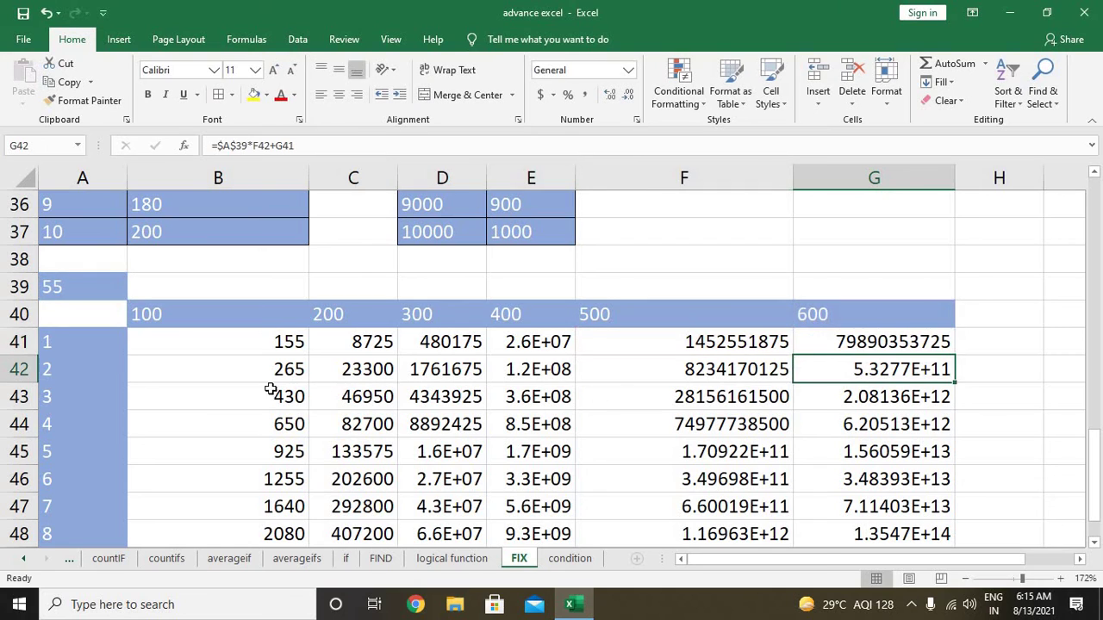
Check the B42 and C42 formulas, then reopen B41's formula for editing.
double_click(284, 371)
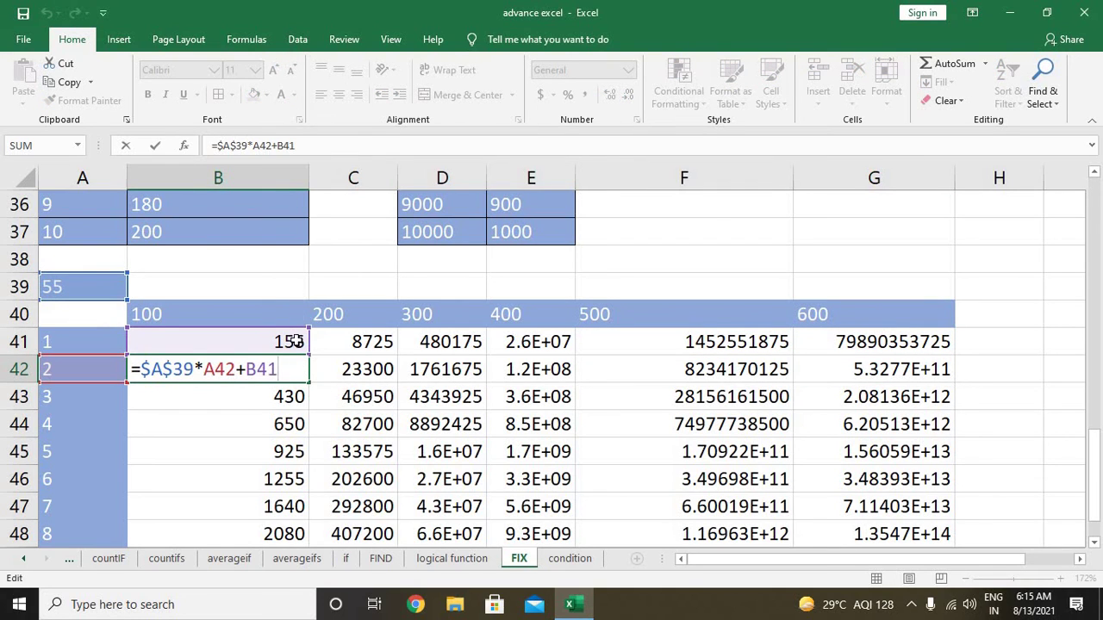
key("Return")
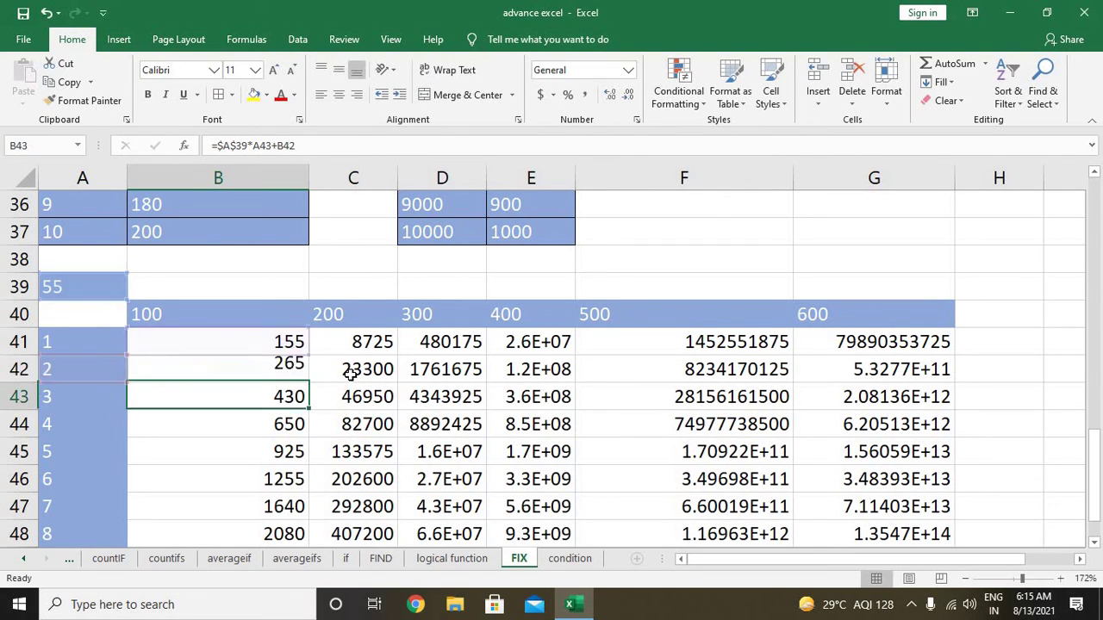
double_click(346, 376)
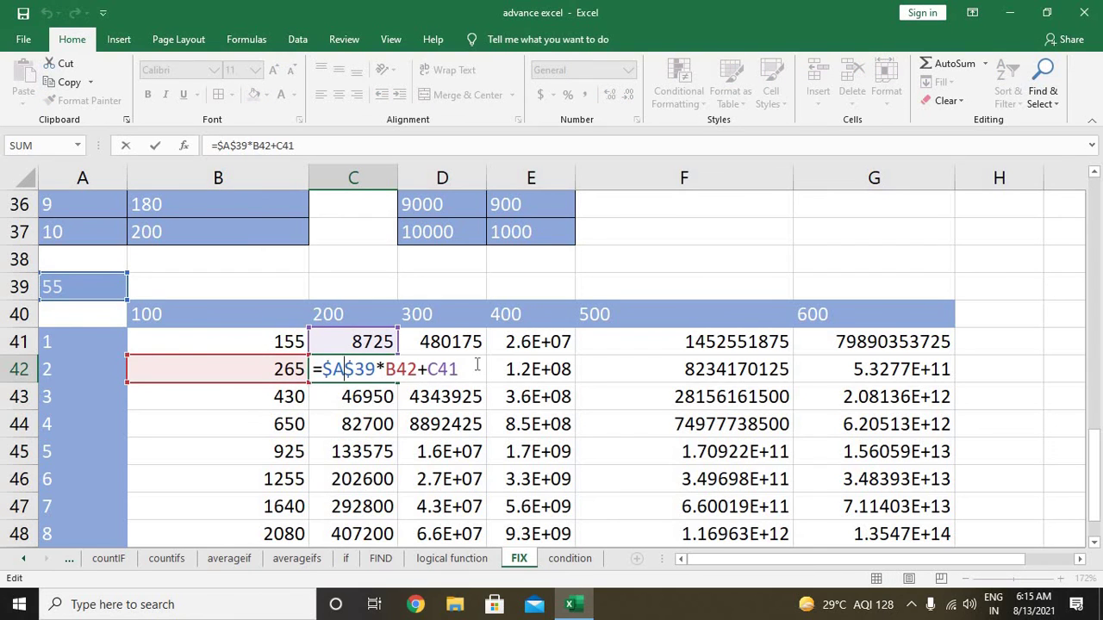
key("Return")
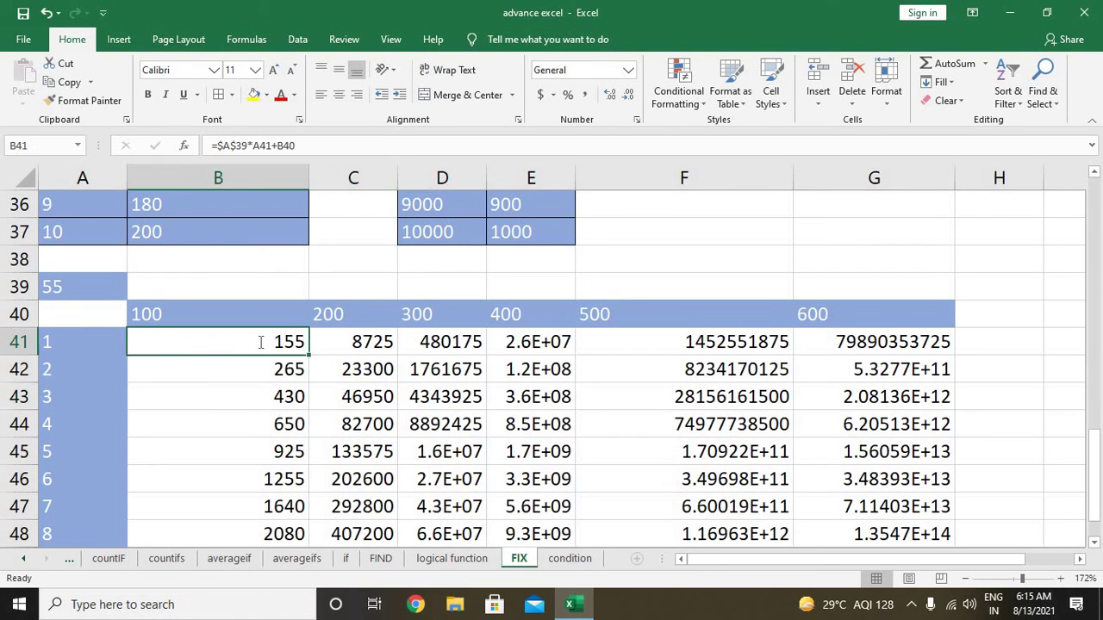
double_click(259, 342)
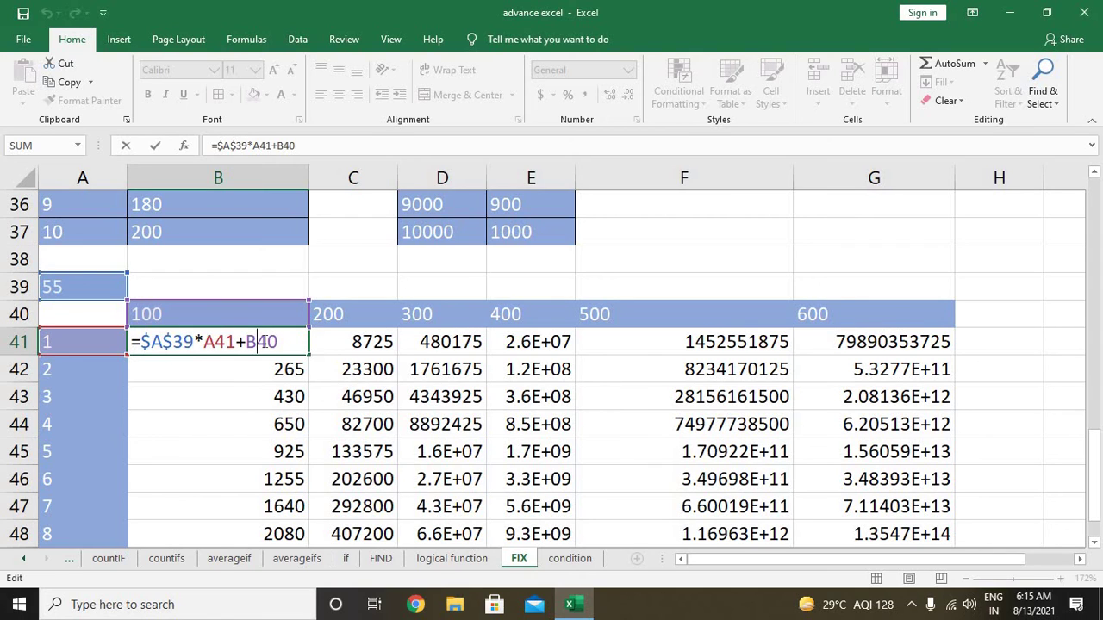
Lock row 40 in B41 as =$A$39*A41+B$40 and copy it across B41:G50.
type("$")
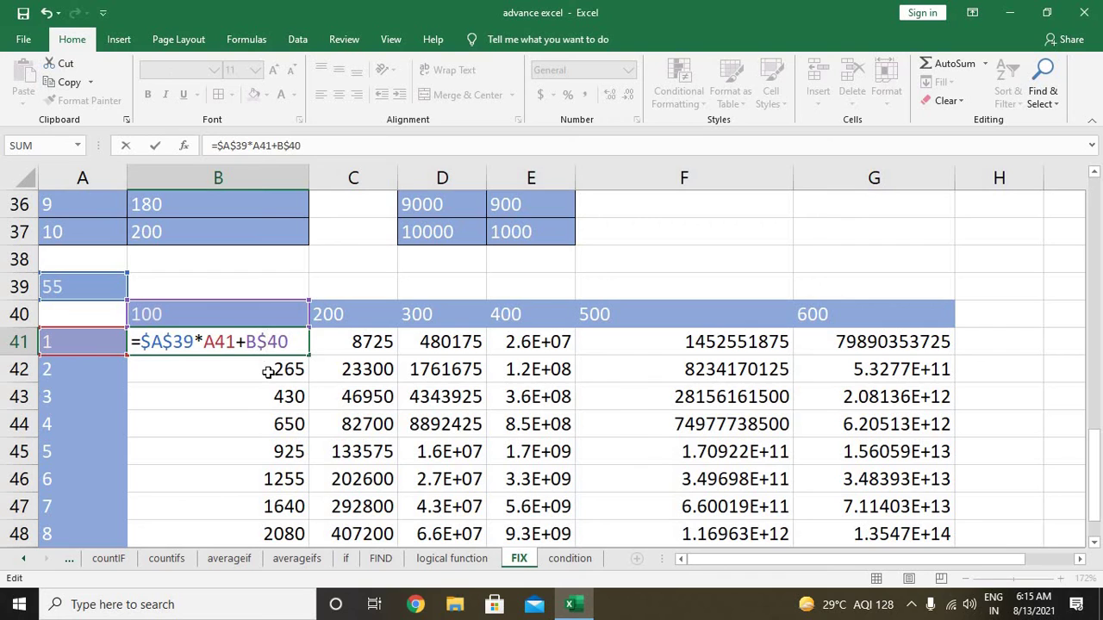
key("Return")
left_click(284, 339)
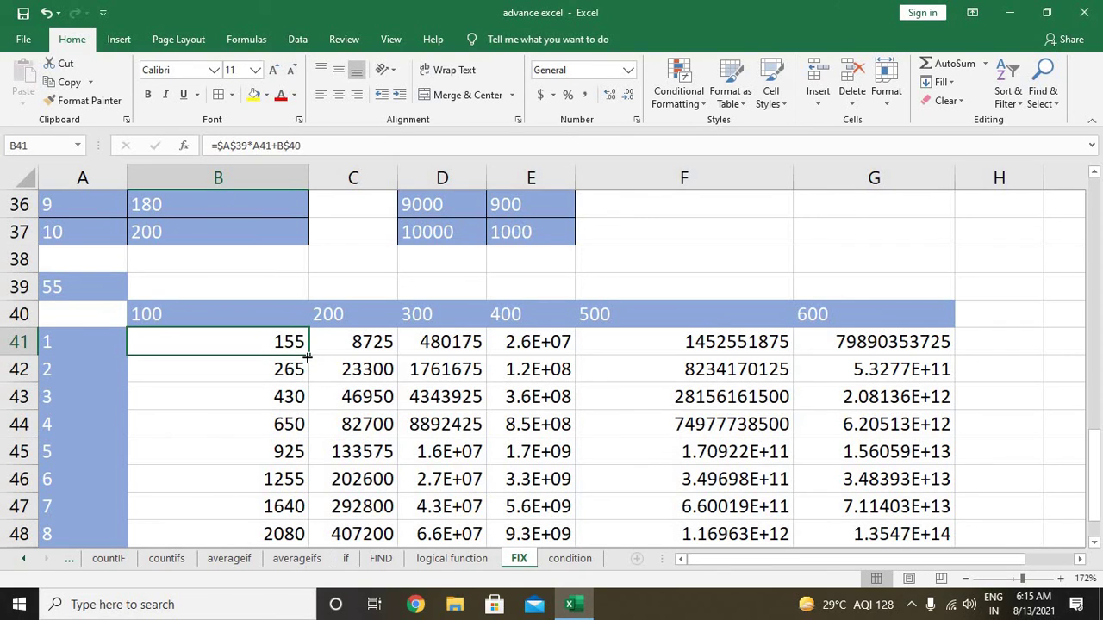
mouse_move(307, 356)
left_mouse_down()
mouse_move(891, 362)
mouse_move(942, 525)
left_mouse_up()
Verify the formulas copied into B42, B43 and B44.
scroll(586, 448, "up", 1)
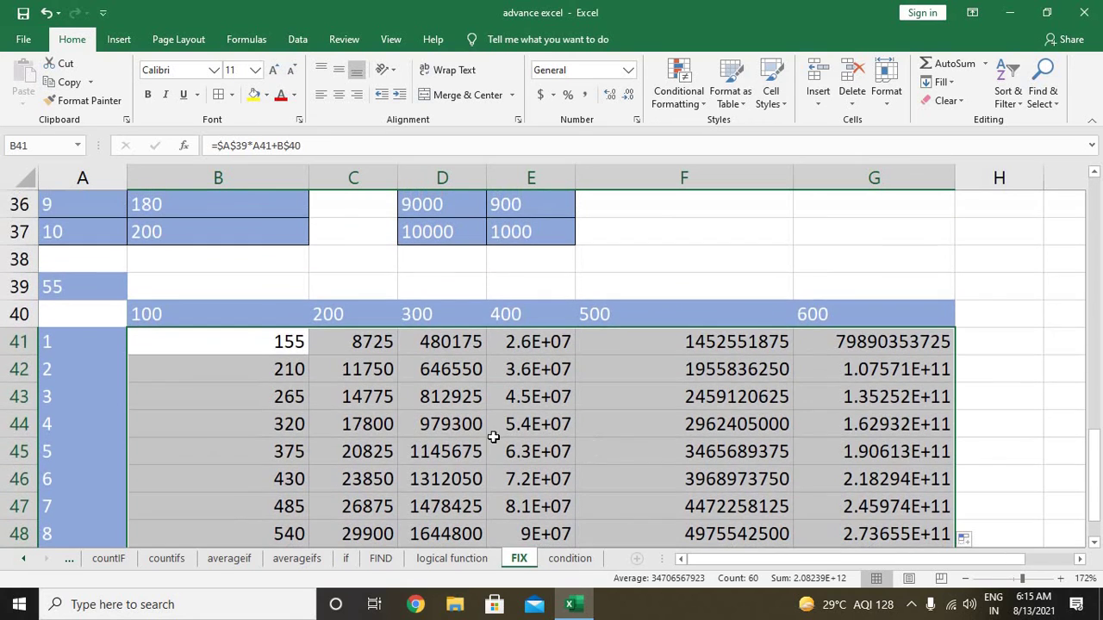
double_click(293, 377)
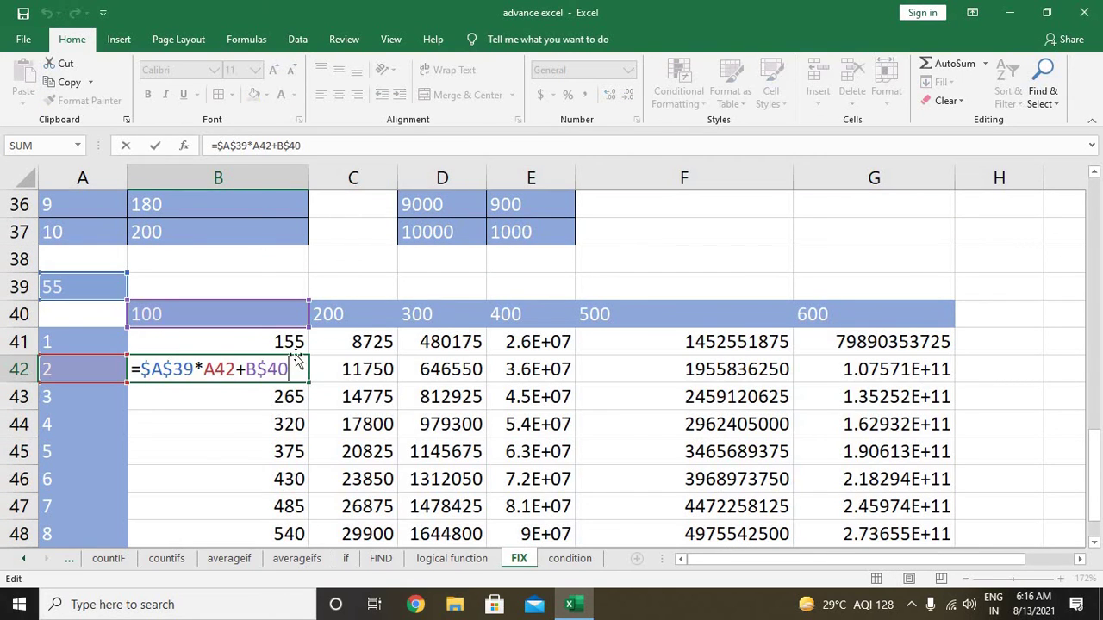
key("Return")
double_click(284, 398)
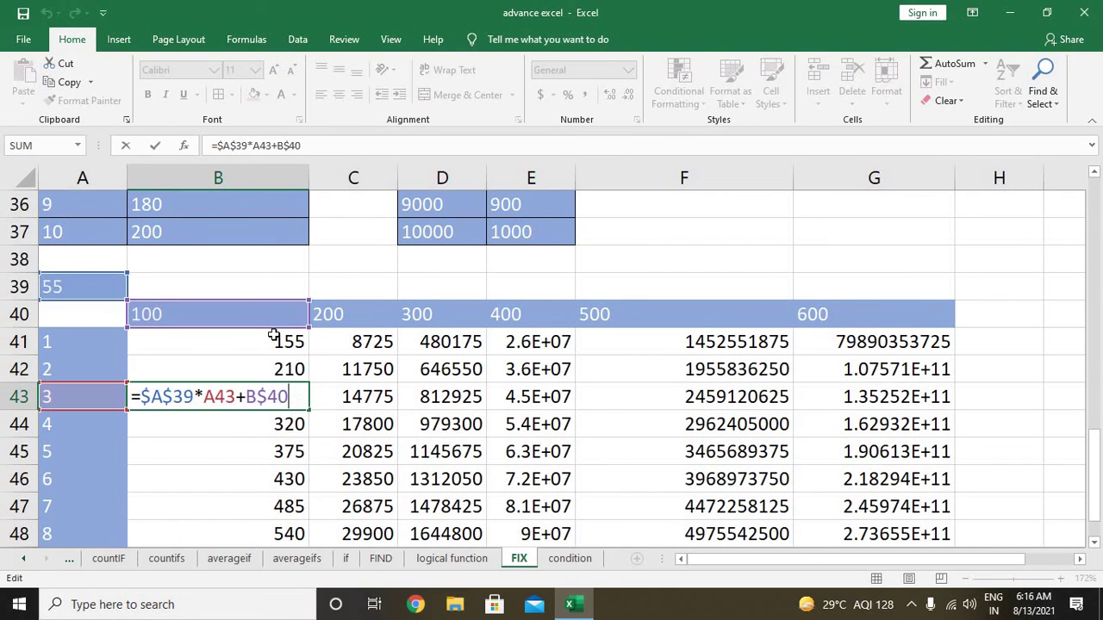
key("Return")
double_click(280, 424)
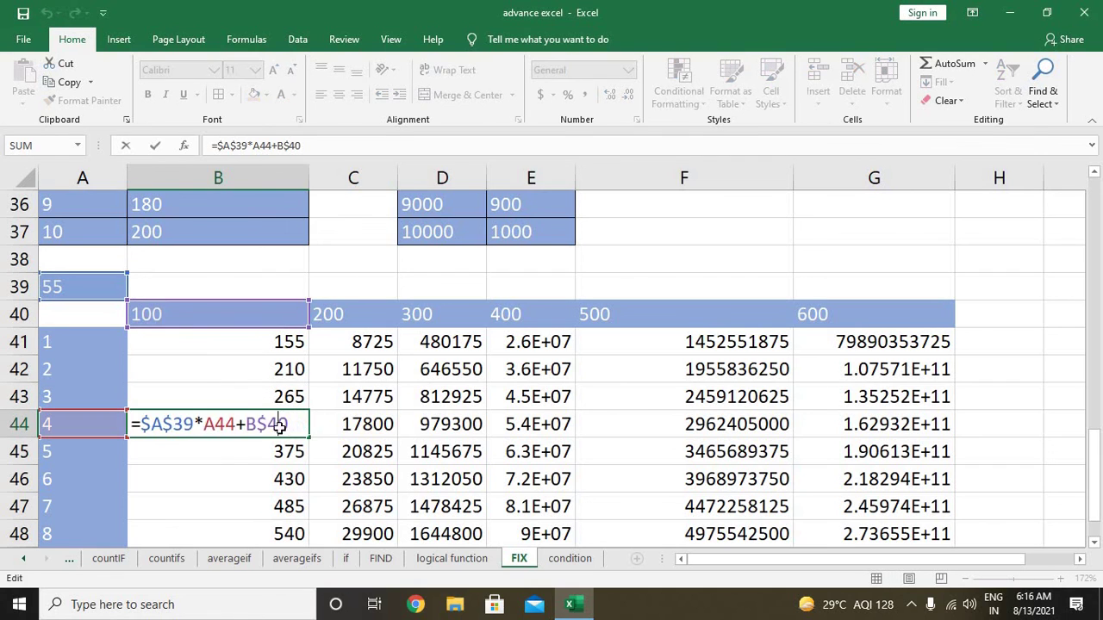
key("Return")
Check the C41, D41 and E41 formulas, then reopen B41 to fix the column reference.
double_click(354, 342)
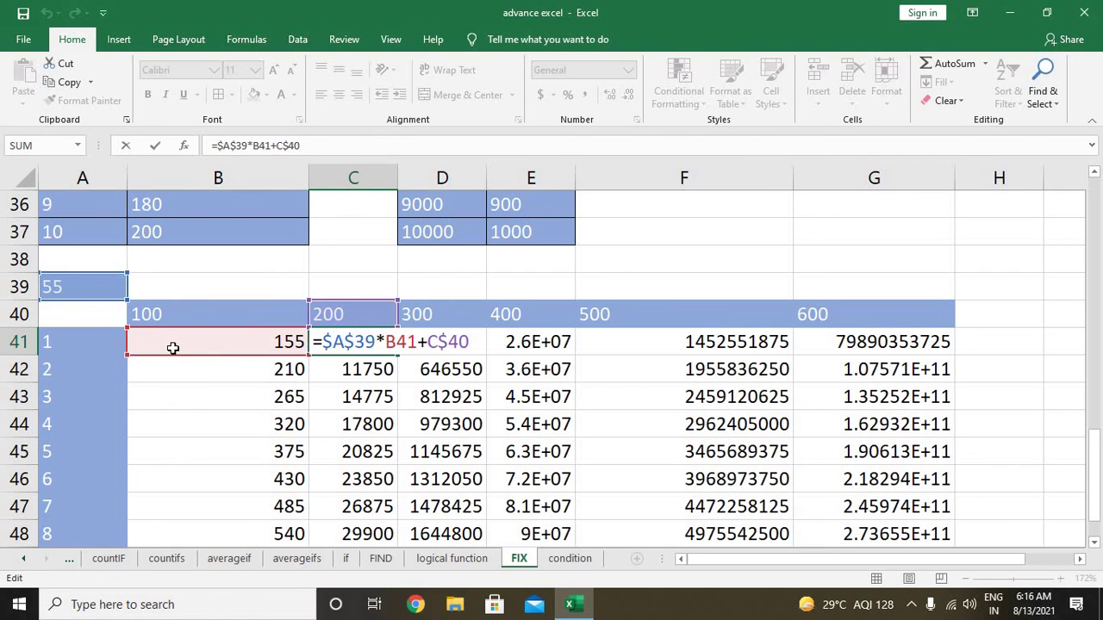
key("Return")
double_click(465, 342)
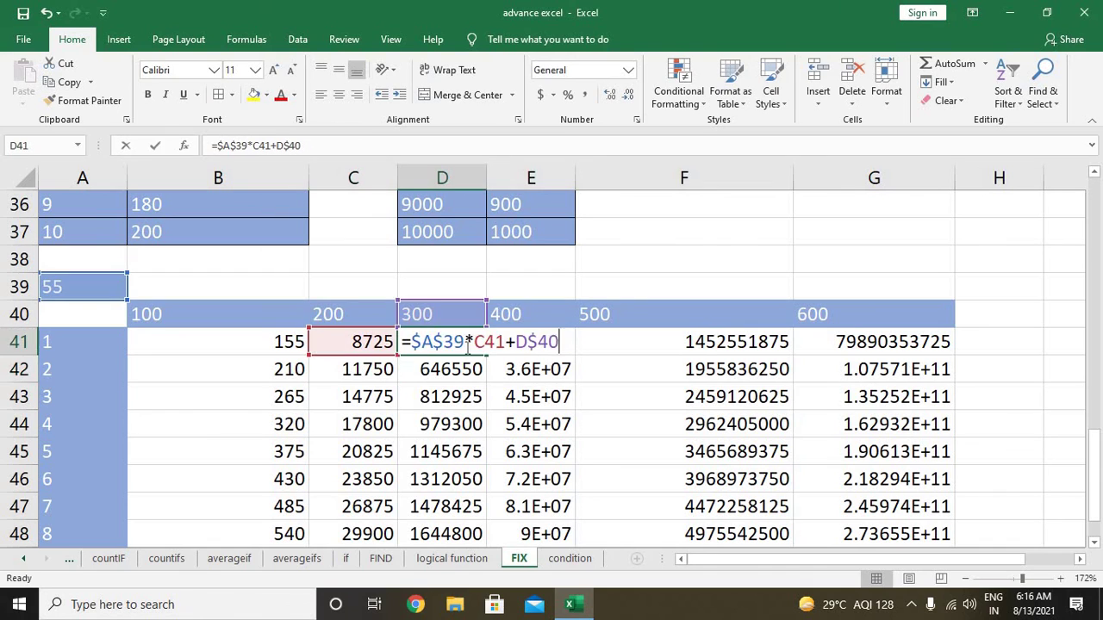
key("Return")
double_click(552, 342)
key("Return")
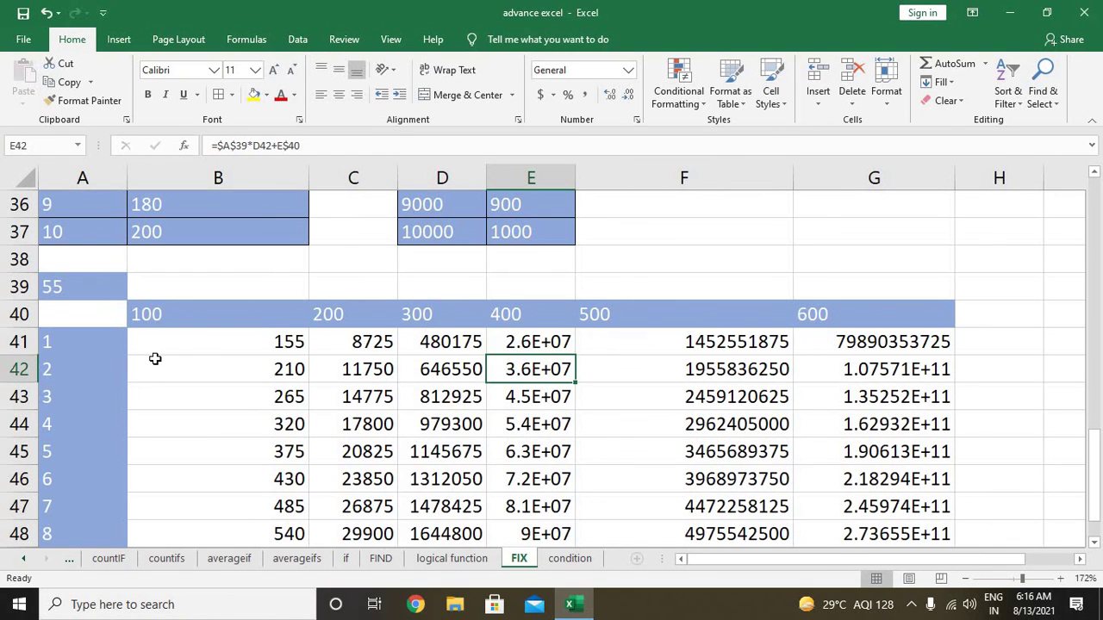
double_click(225, 337)
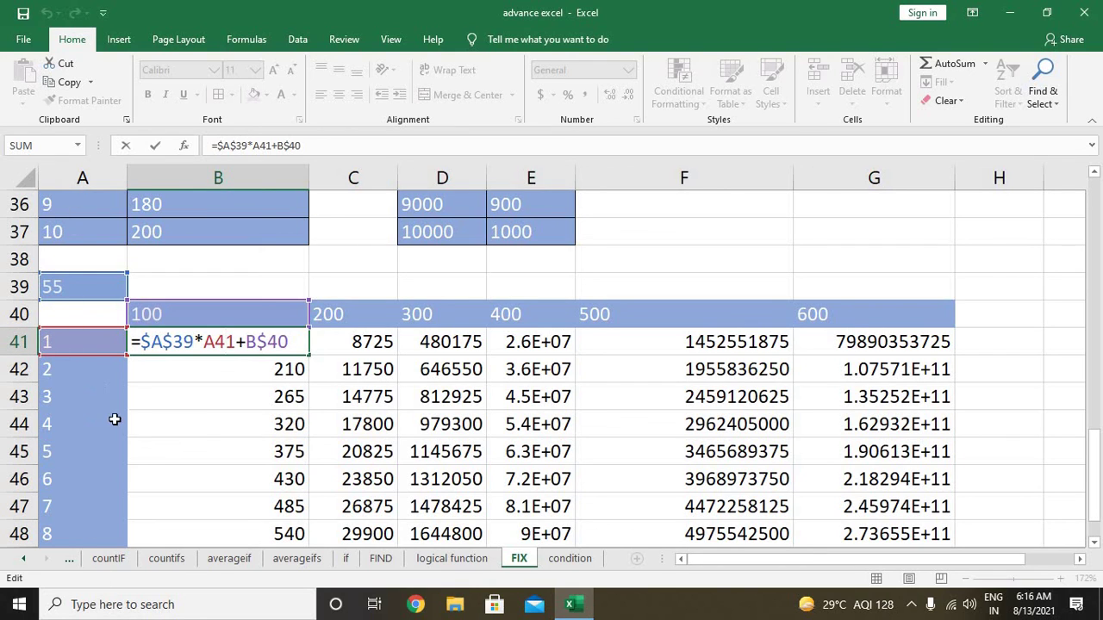
Lock column A so B41 reads =$A$39*$A41+B$40, then fill it through B41:G50.
left_click(85, 348)
left_click(205, 342)
type("$")
key("Return")
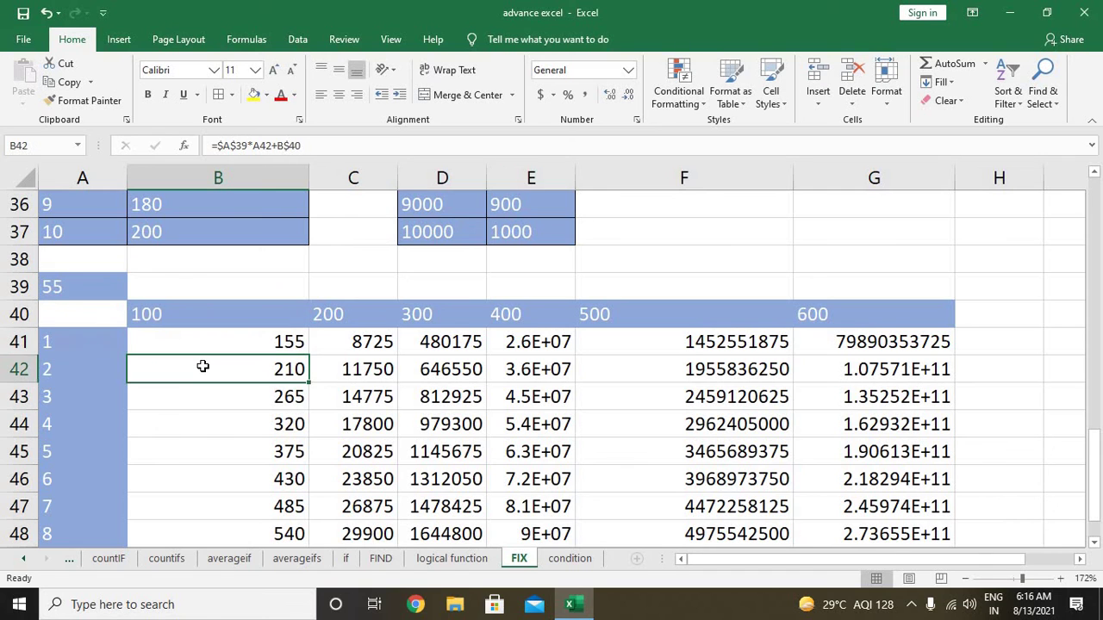
key("Up")
key("ctrl+shift+Down")
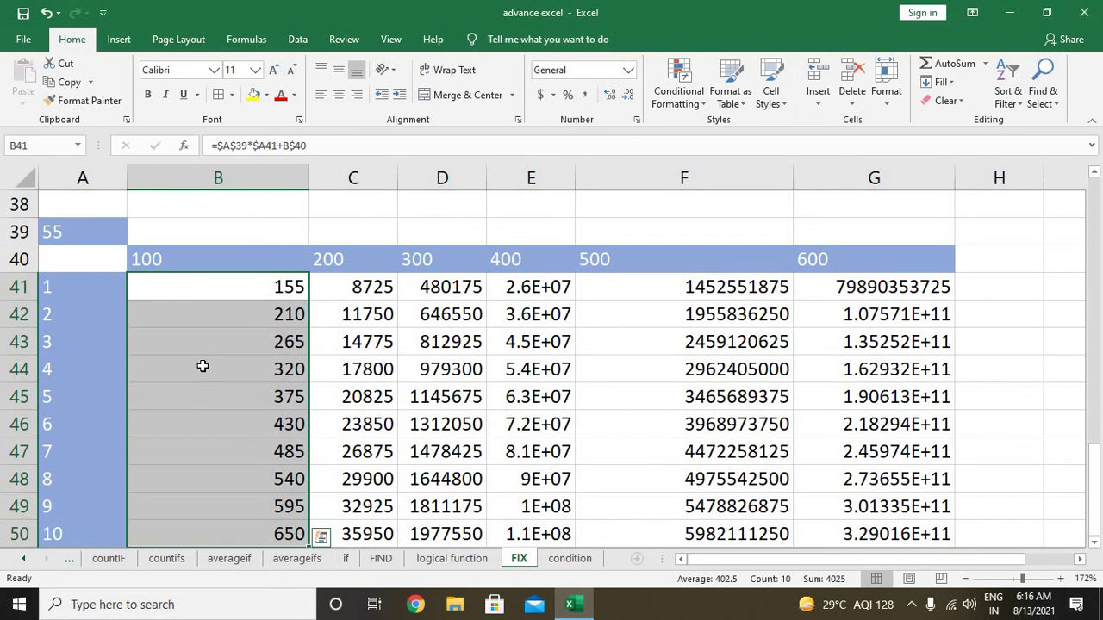
key("ctrl+shift+Right")
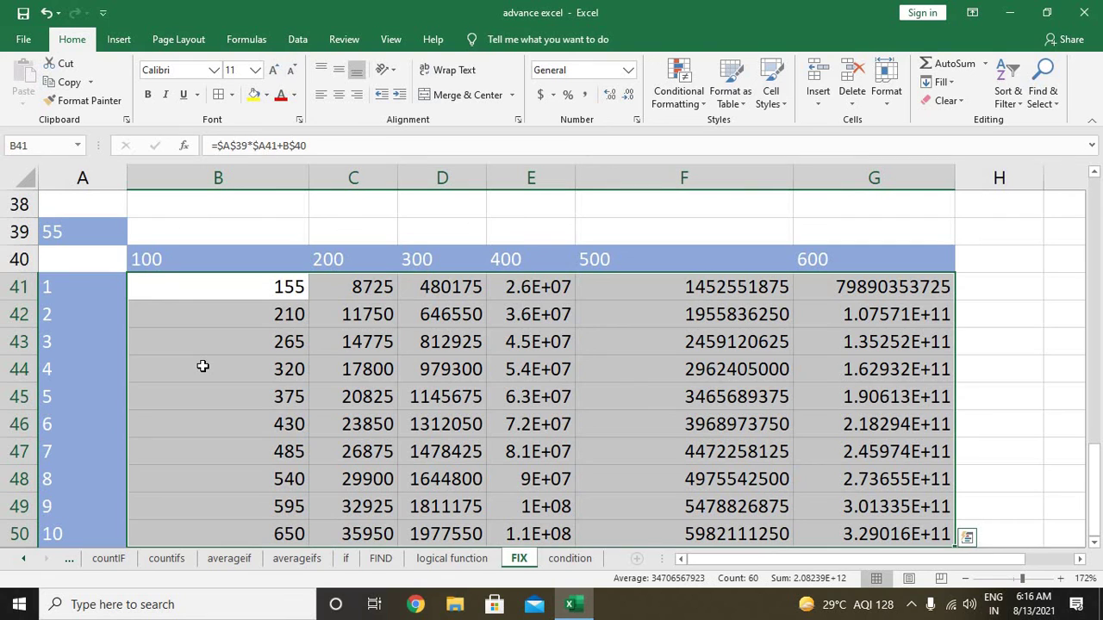
key("ctrl+r")
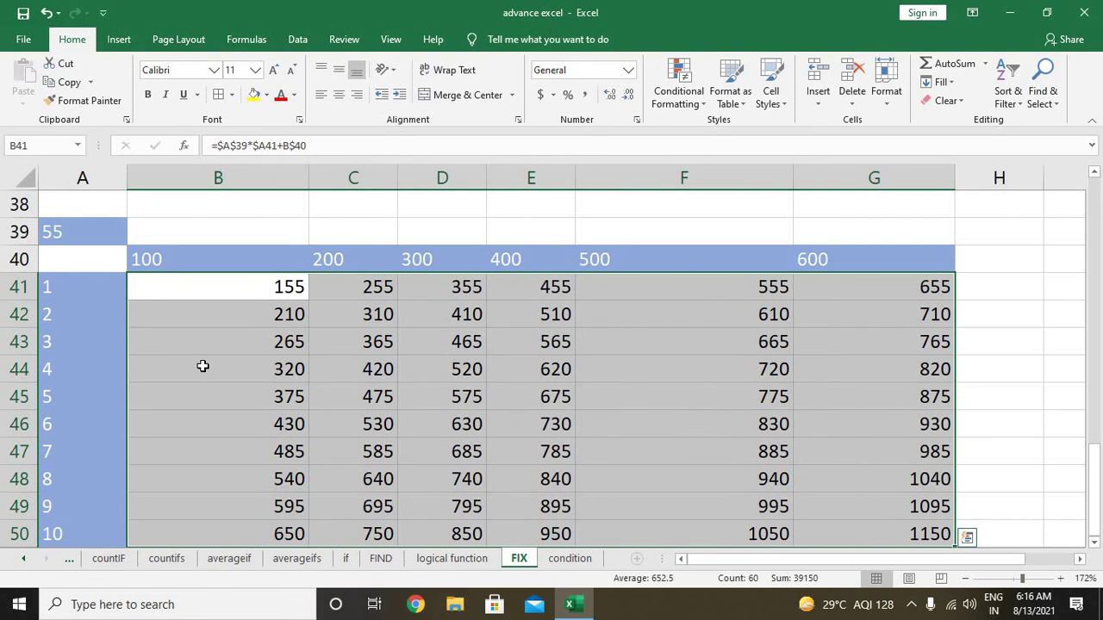
Verify the copied formulas in C42, D44, E47, F47 and F45.
double_click(378, 322)
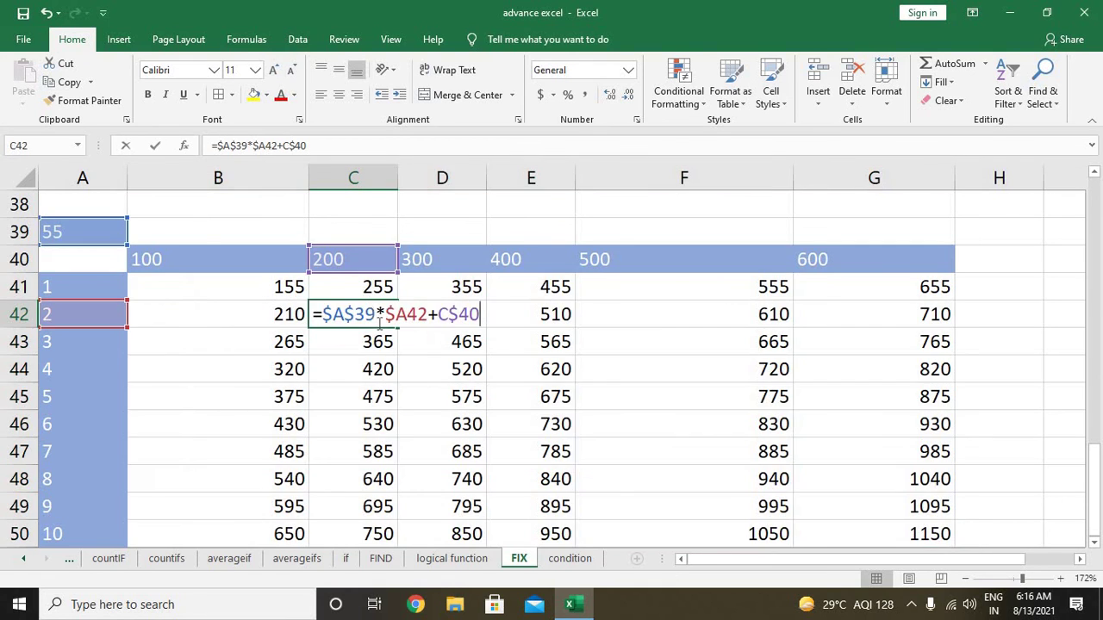
left_click(475, 369)
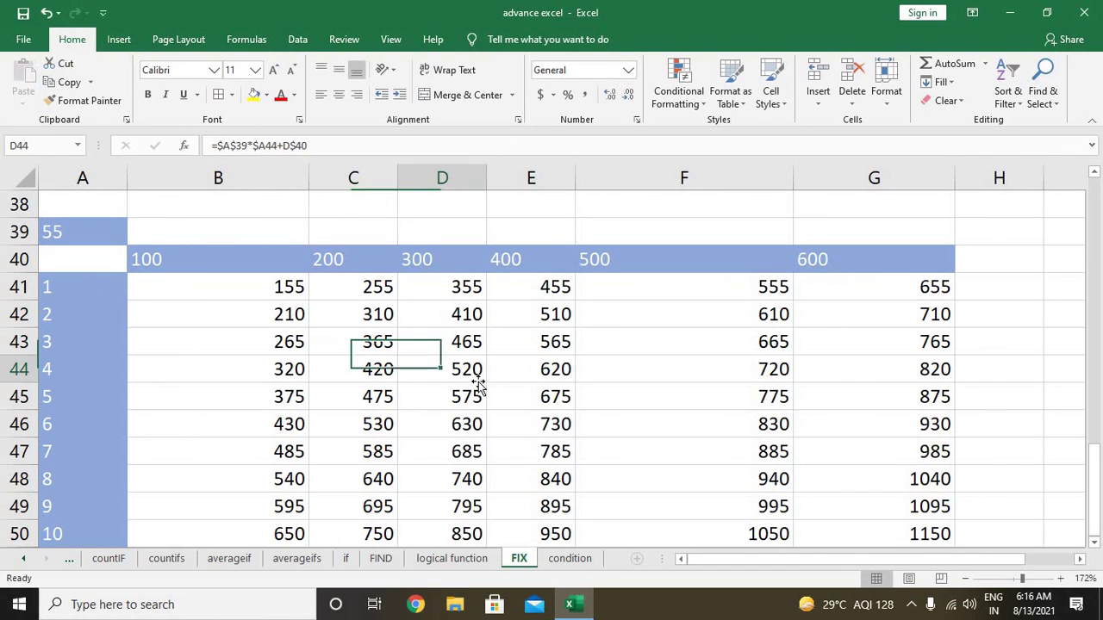
double_click(479, 383)
double_click(469, 368)
key("Return")
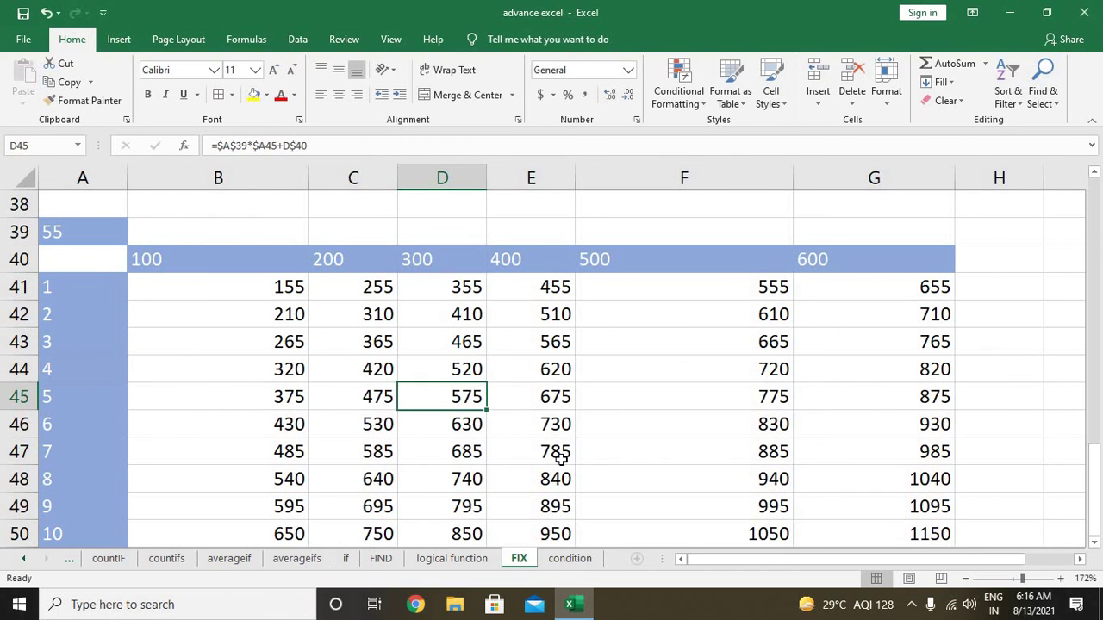
double_click(561, 455)
key("Return")
left_click(714, 443)
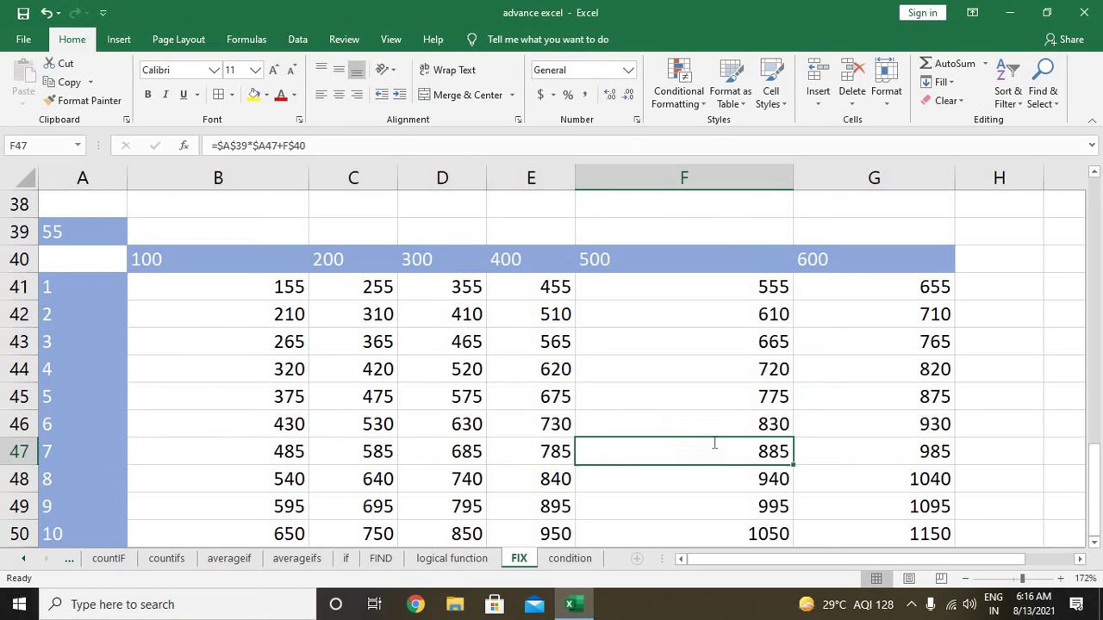
double_click(715, 443)
left_click(739, 385)
double_click(739, 385)
key("Return")
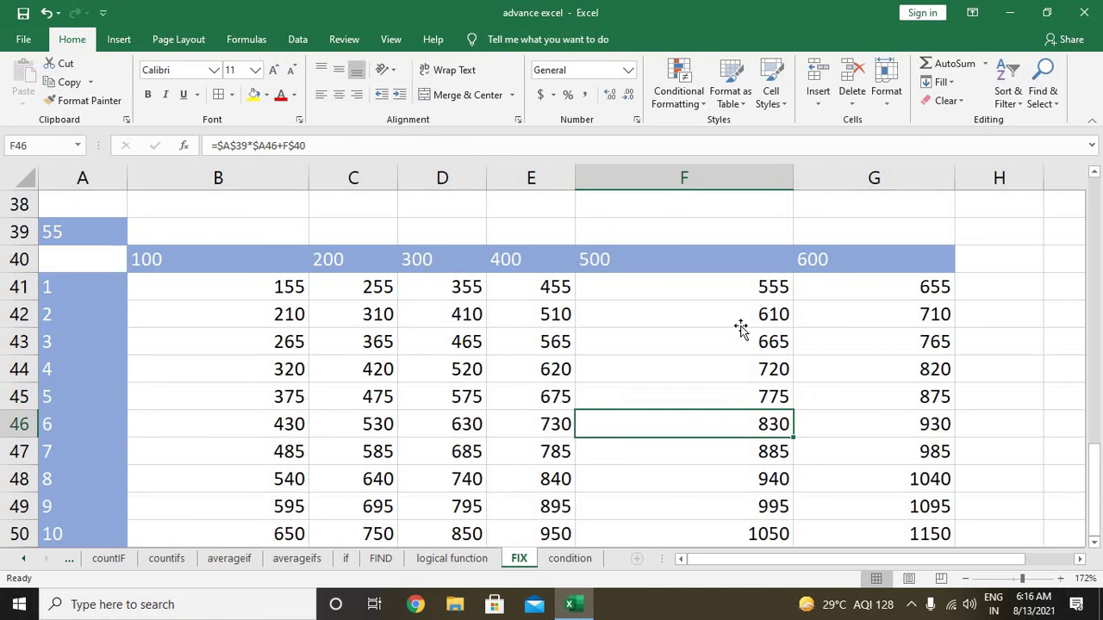
Verify the formulas in F50, G45, G48, G50 and G42, then select an empty cell.
key("ctrl+Down")
key("Down")
double_click(763, 506)
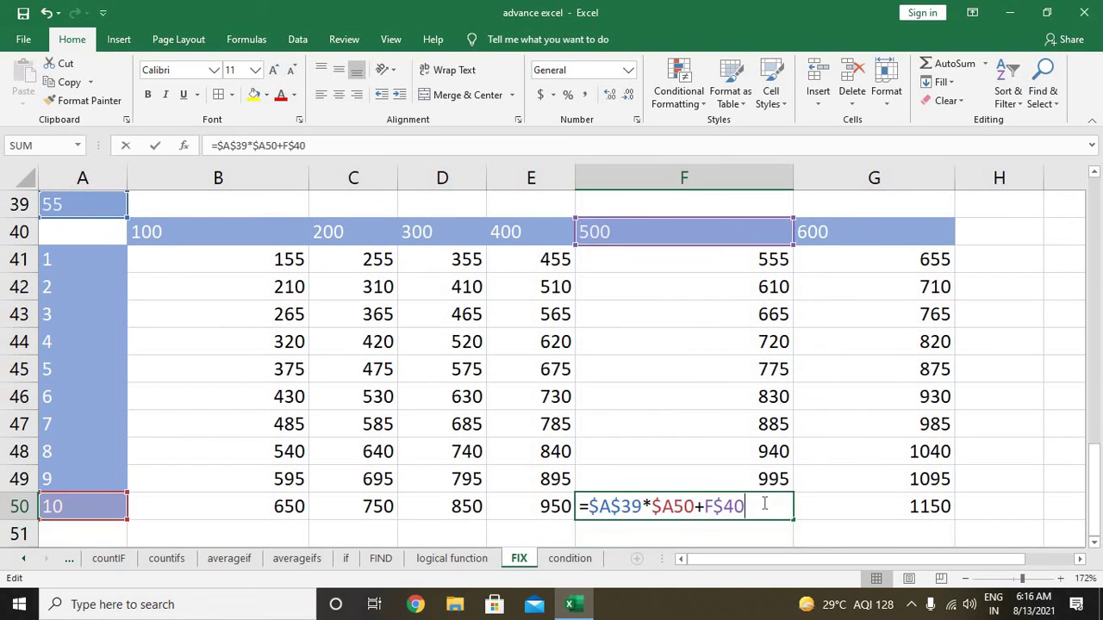
key("Return")
key("Right")
key("Up")
key("Up")
key("Up")
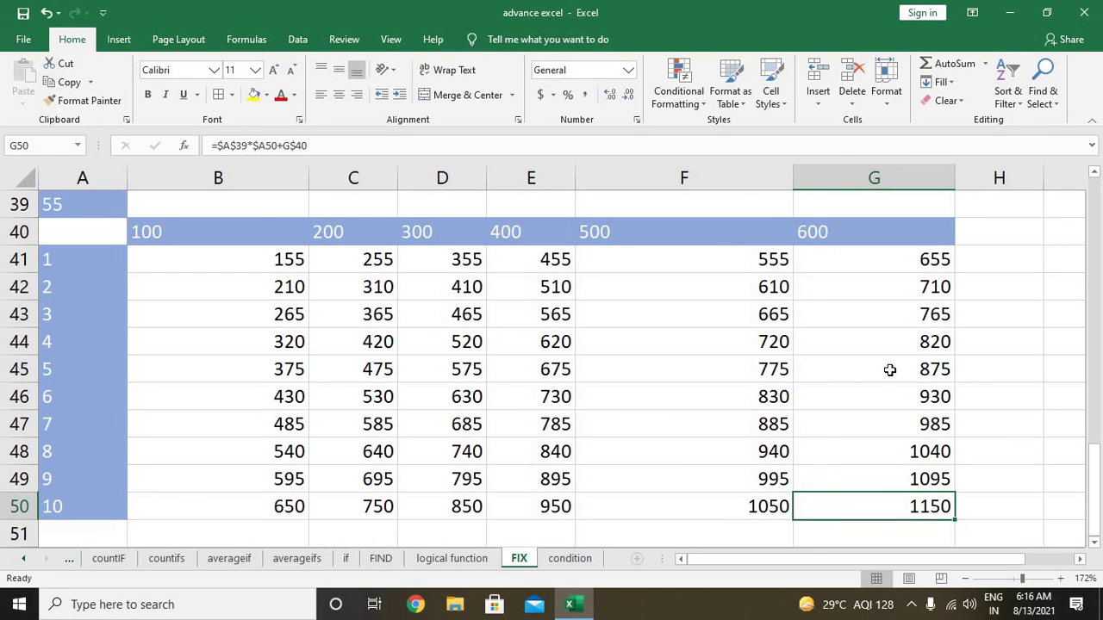
double_click(891, 372)
key("Return")
left_click(891, 457)
double_click(891, 458)
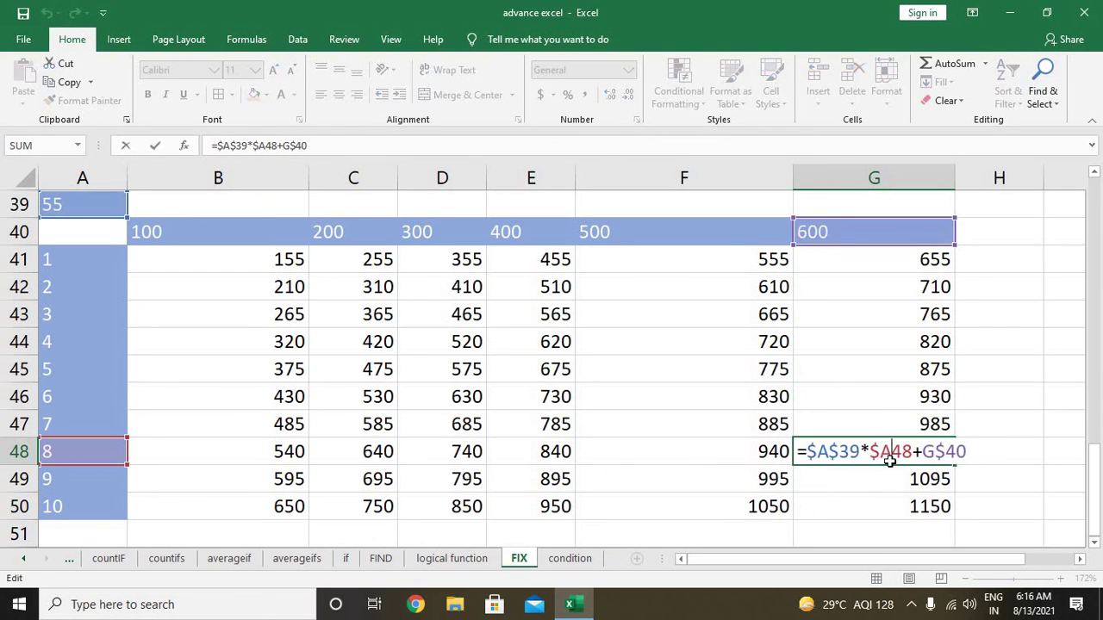
key("Return")
double_click(893, 507)
key("Return")
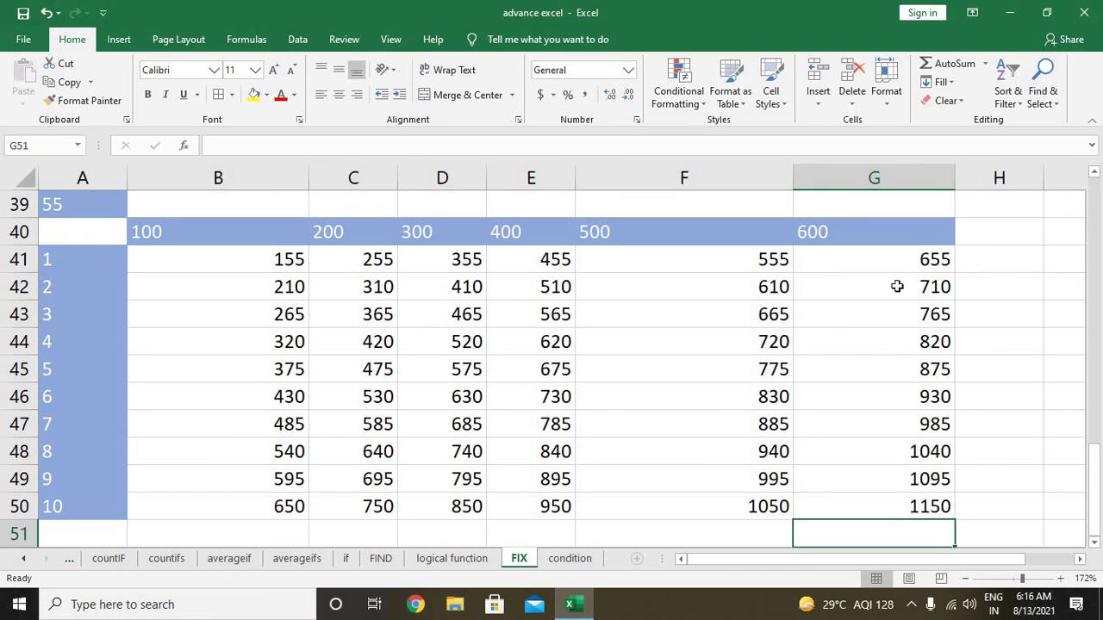
double_click(894, 286)
key("Return")
left_click(971, 285)
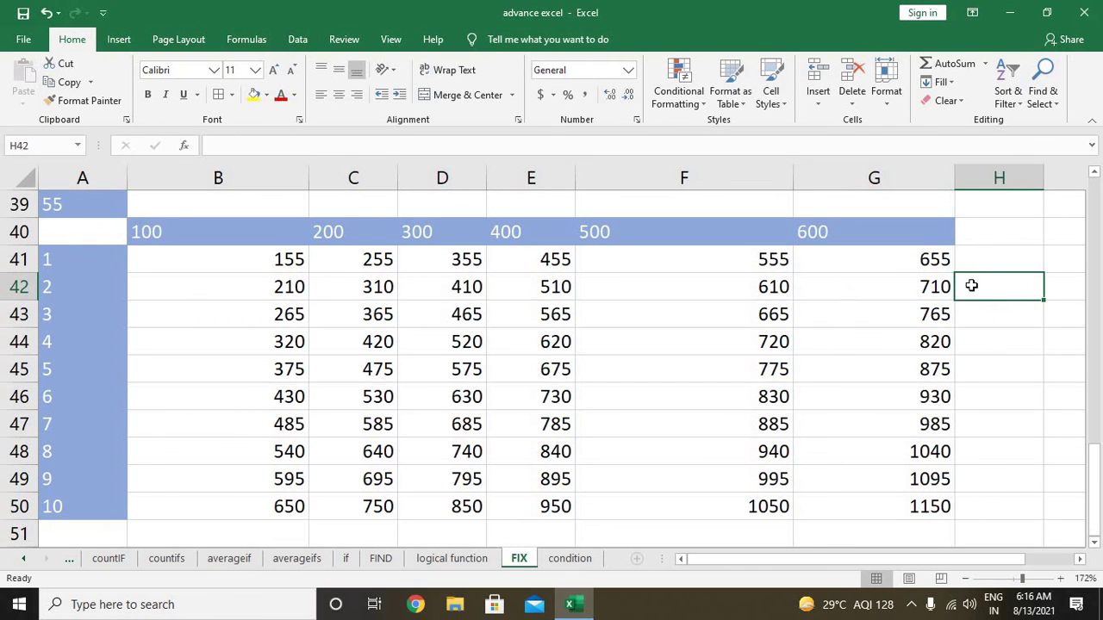